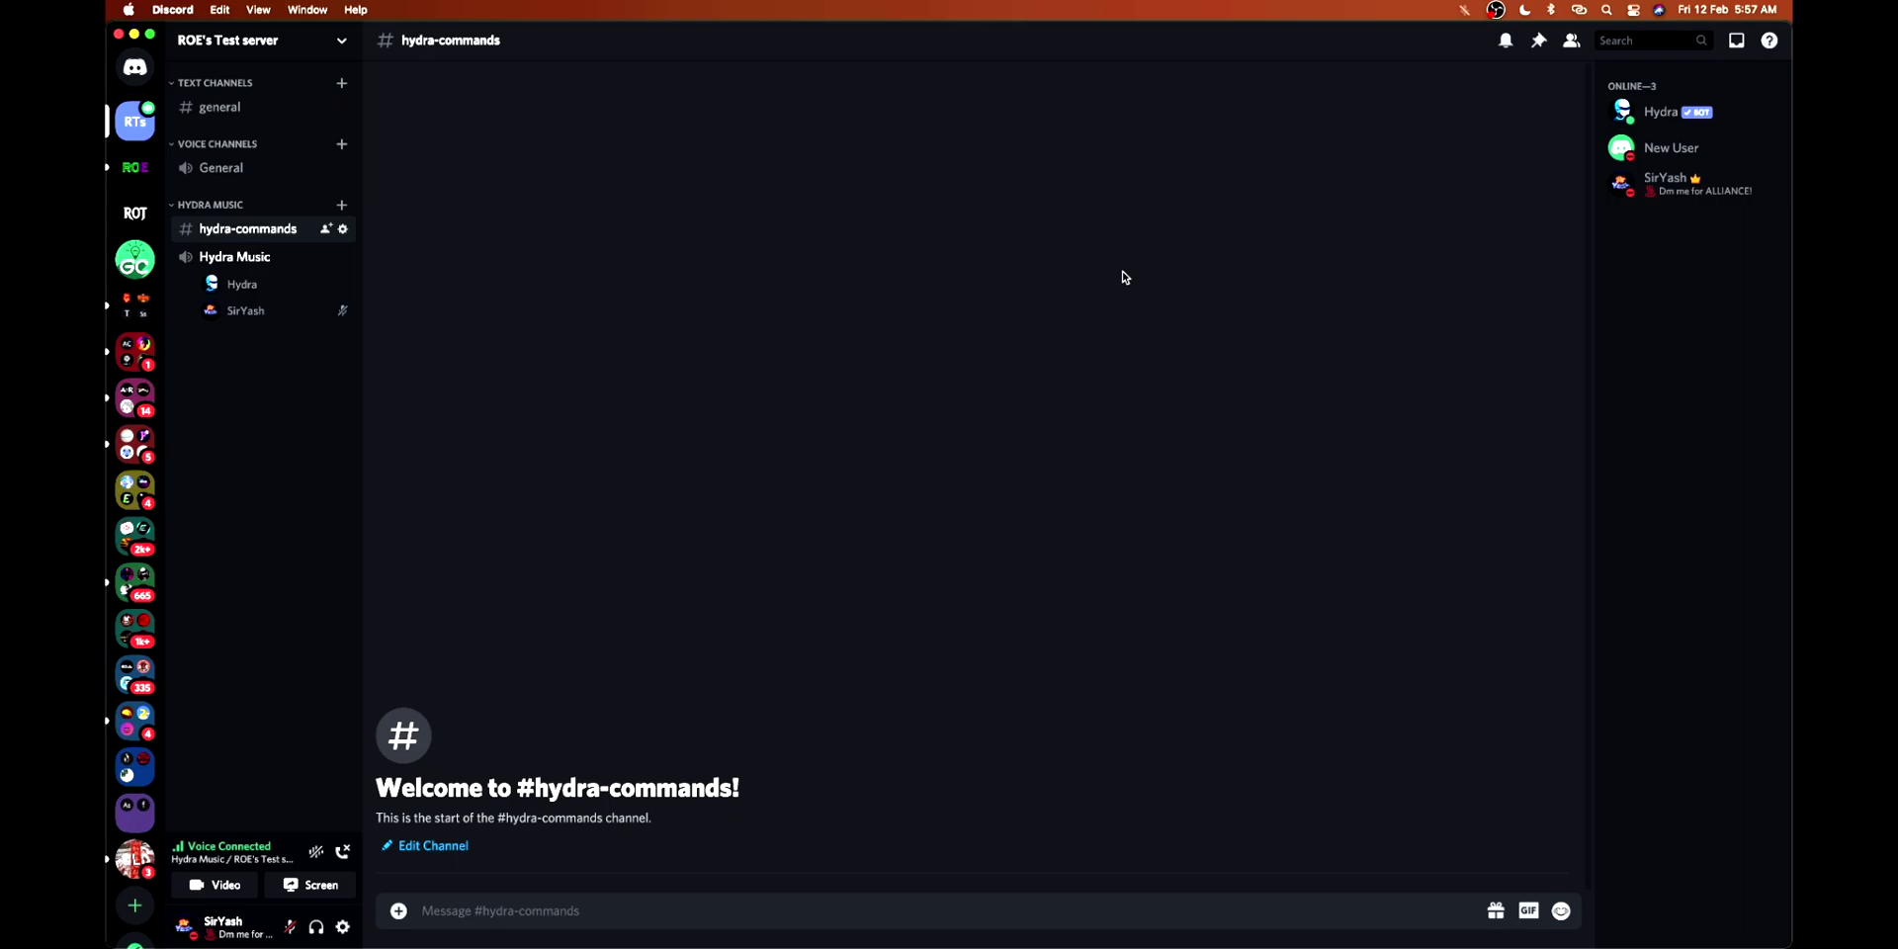
# Create a 'hydra' role with Manage Channels and Manage Messages enabled, and save it
pyautogui.click(342, 41)
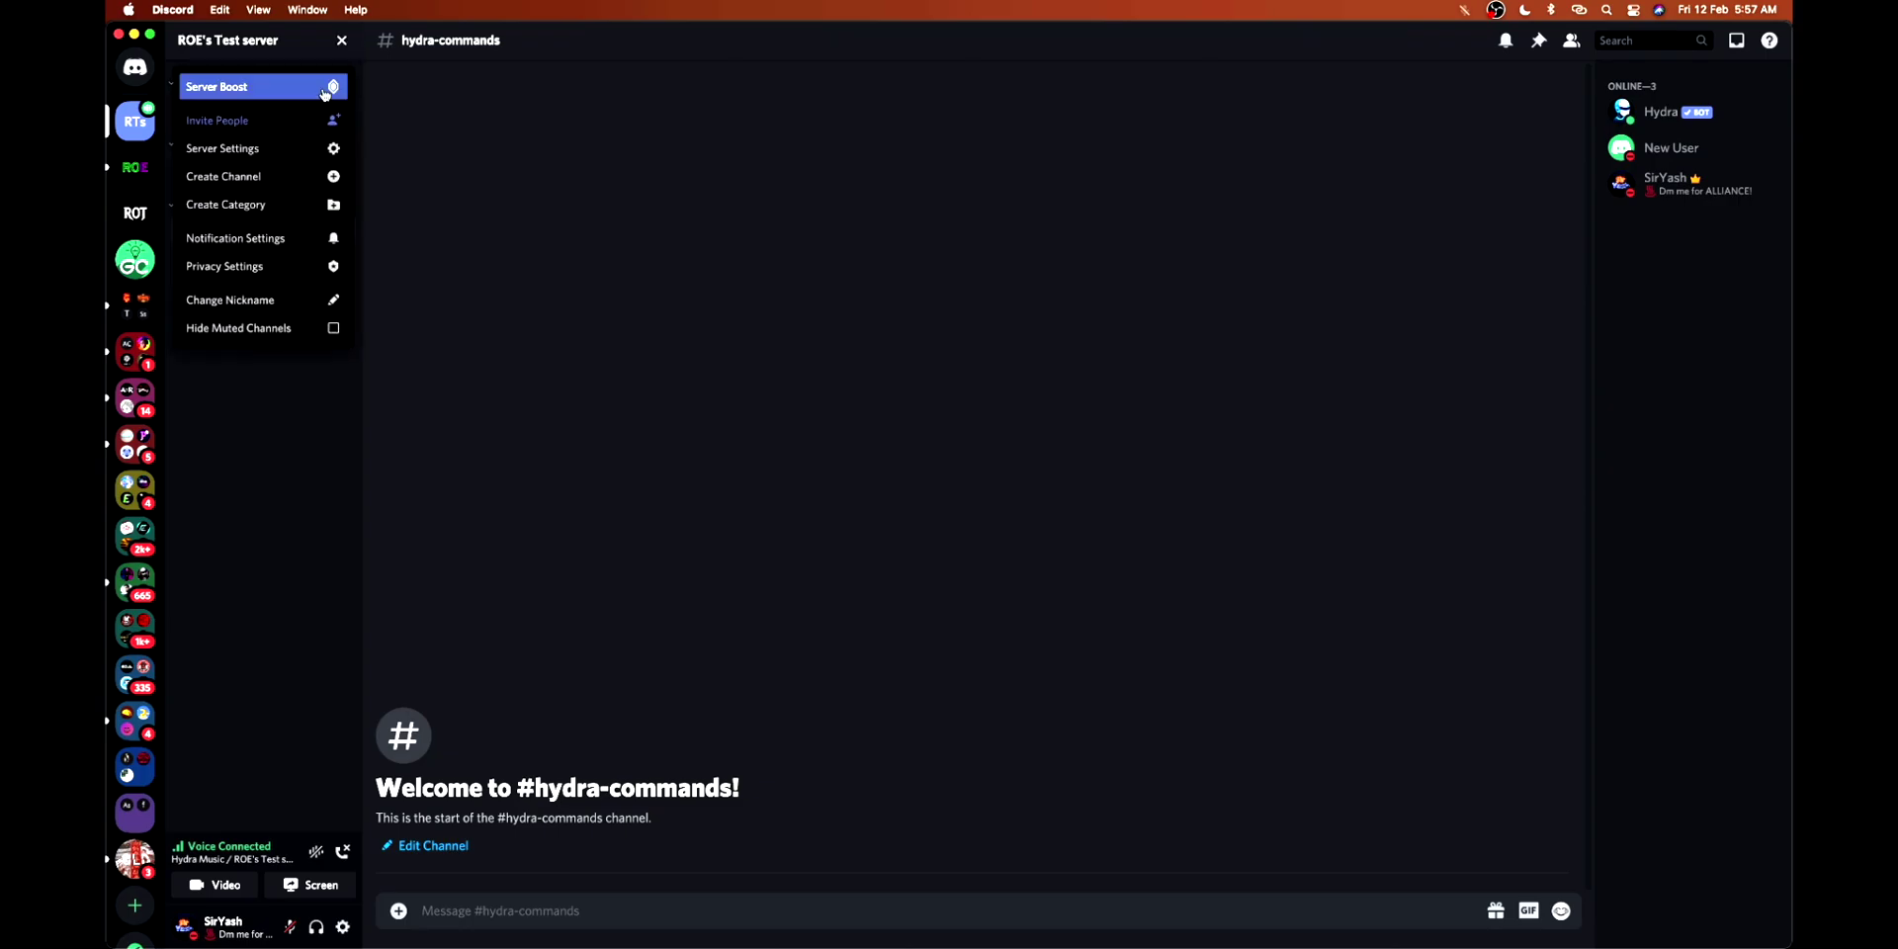
pyautogui.click(223, 146)
pyautogui.click(562, 127)
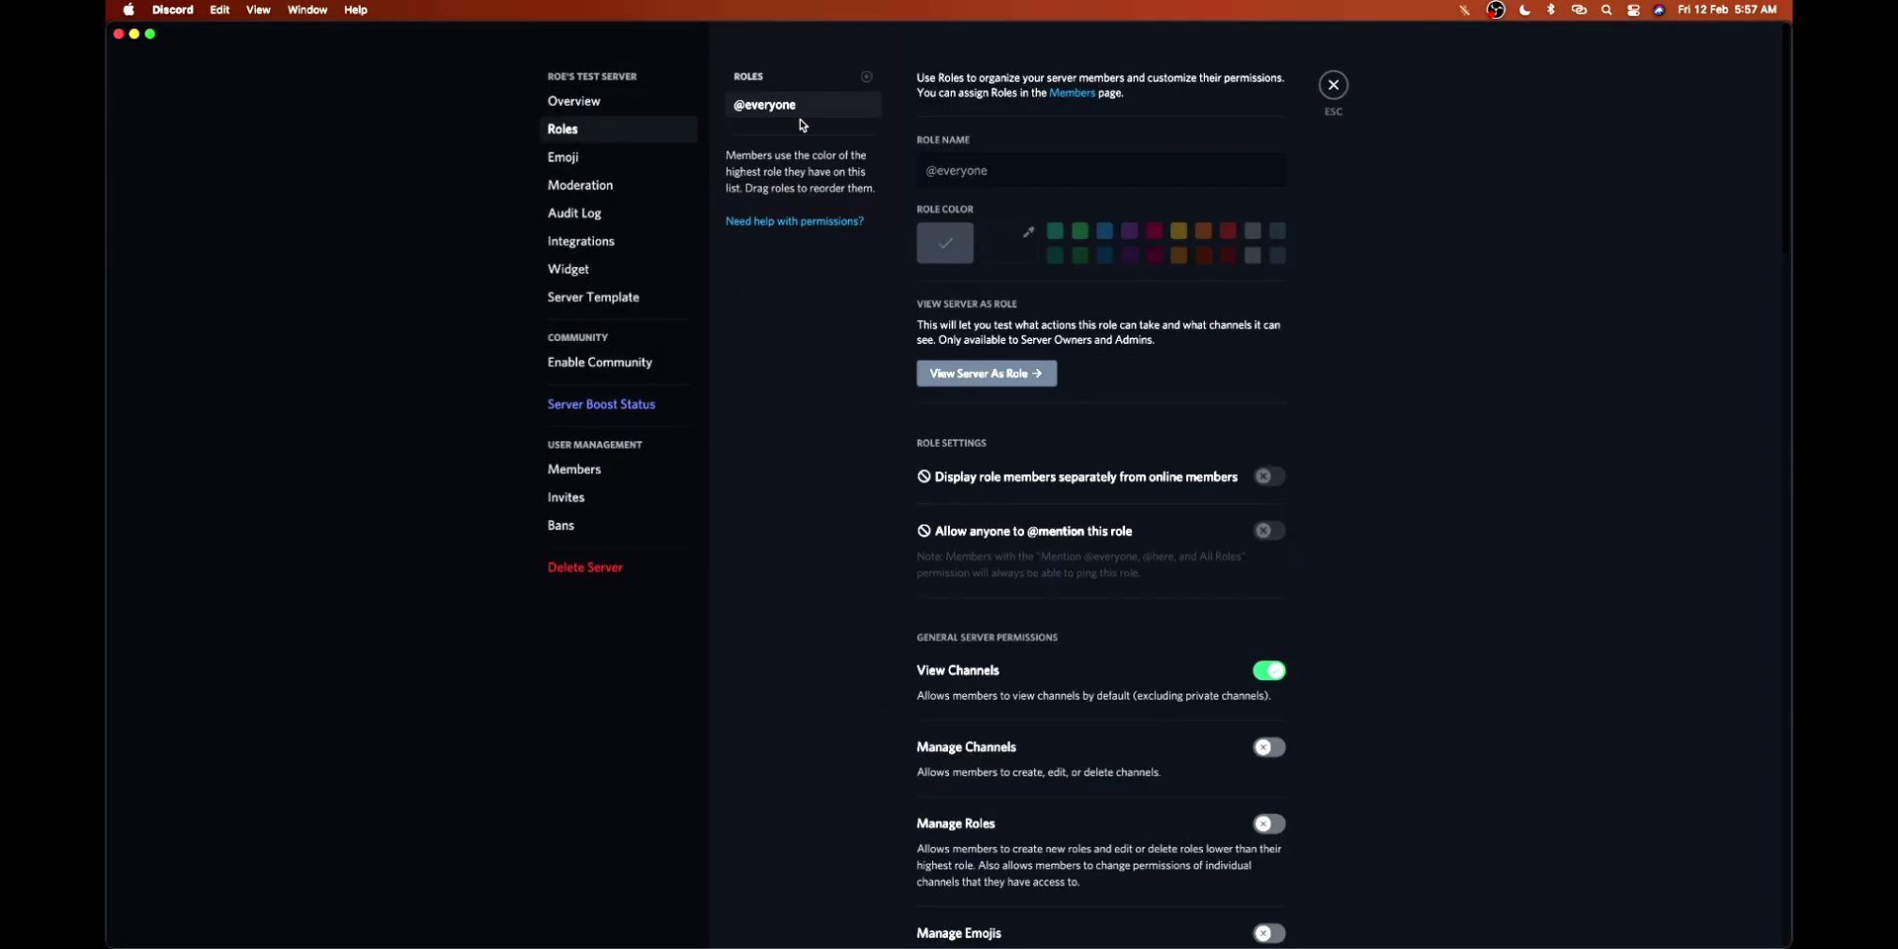
pyautogui.click(868, 81)
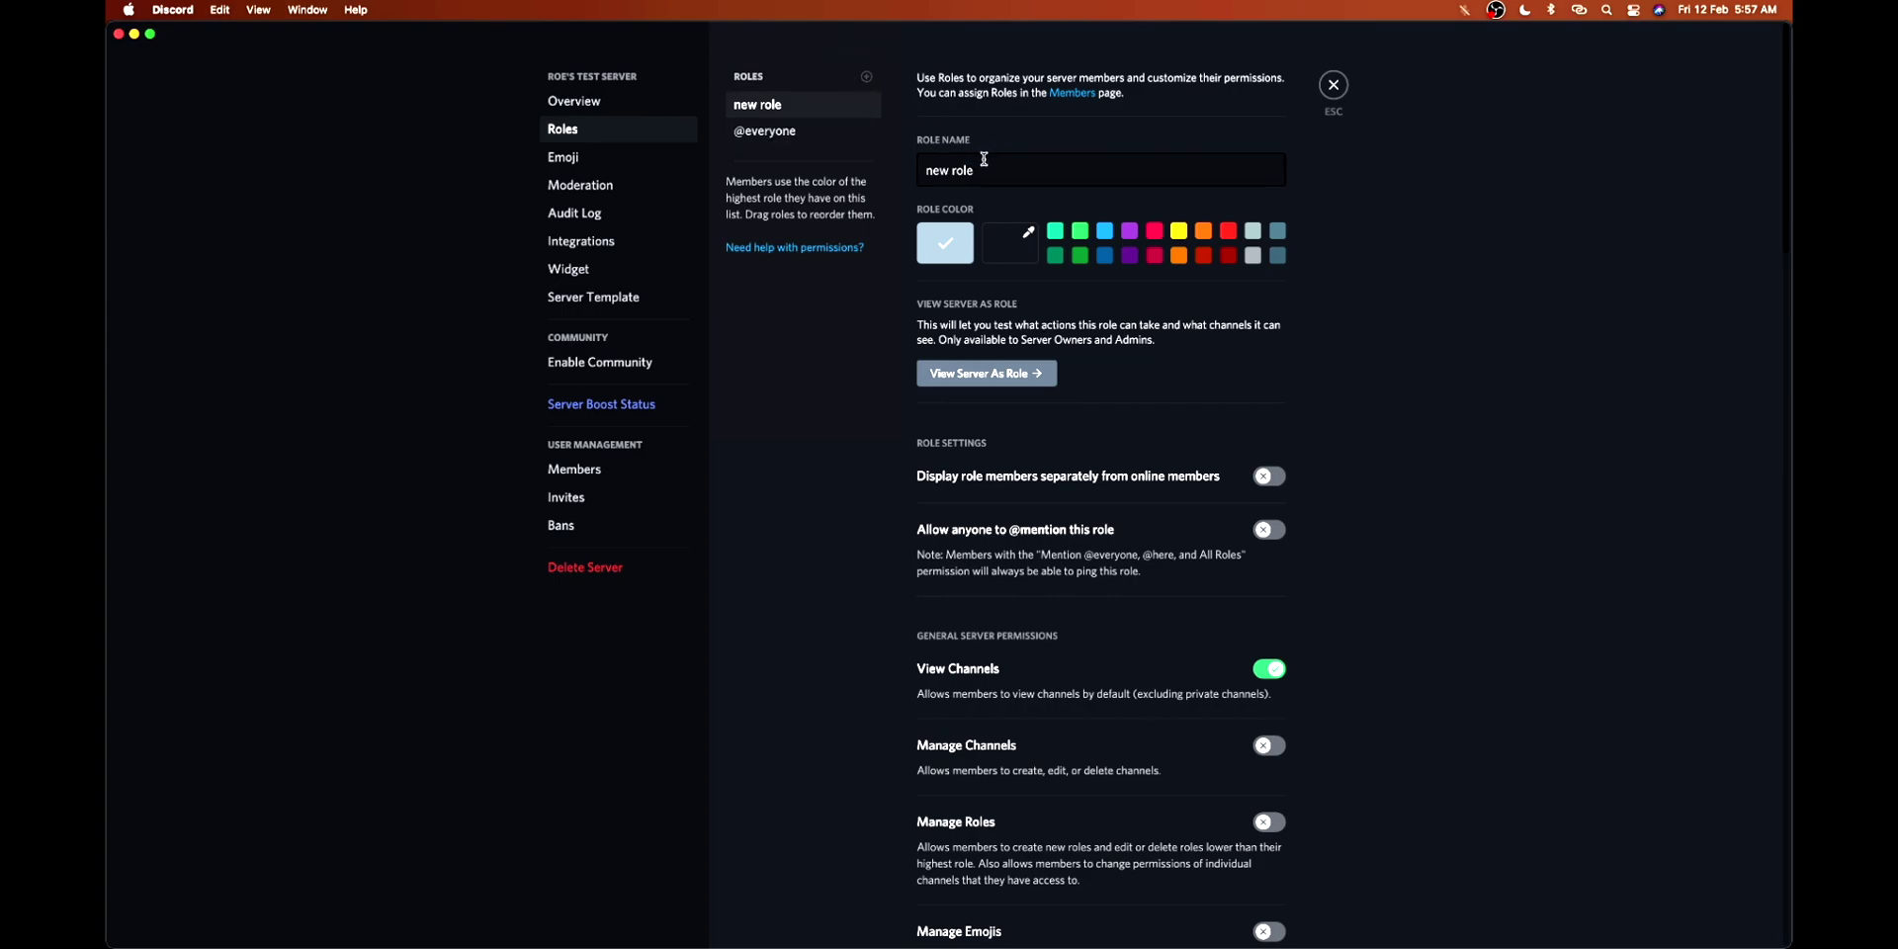
pyautogui.doubleClick(949, 169)
pyautogui.write('hy')
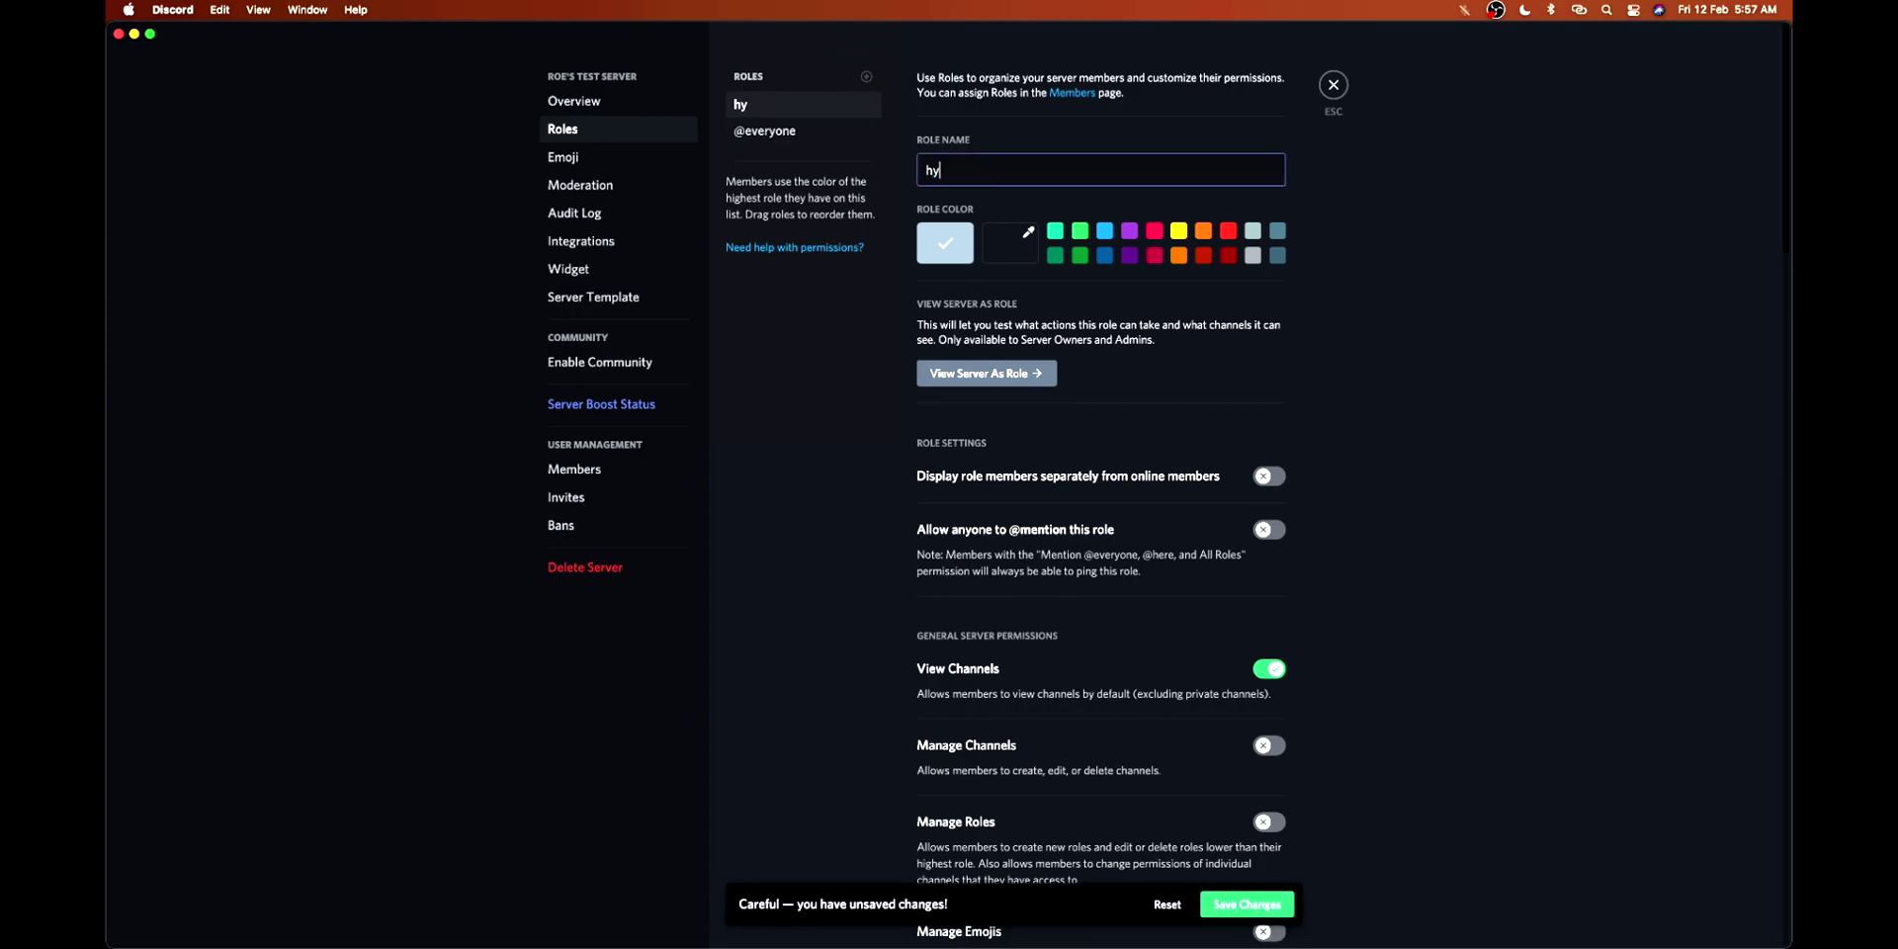
pyautogui.write('dra')
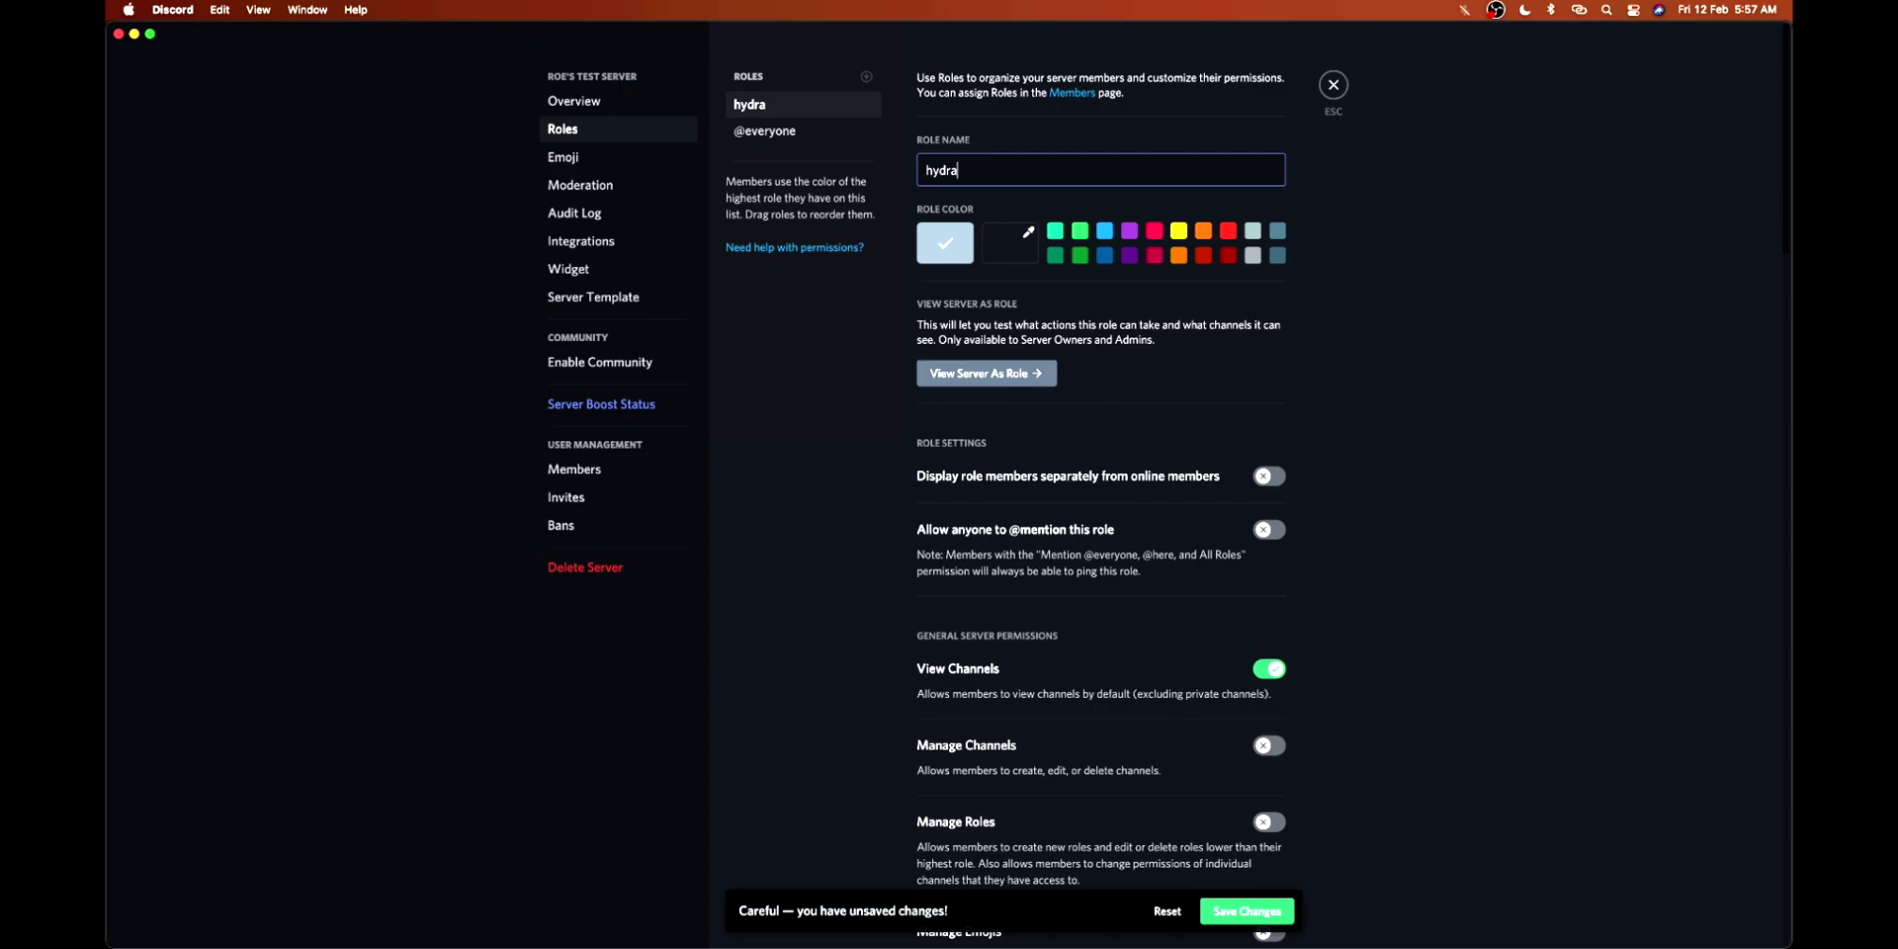
pyautogui.scroll(-8, 1097, 446)
pyautogui.scroll(-2, 1098, 445)
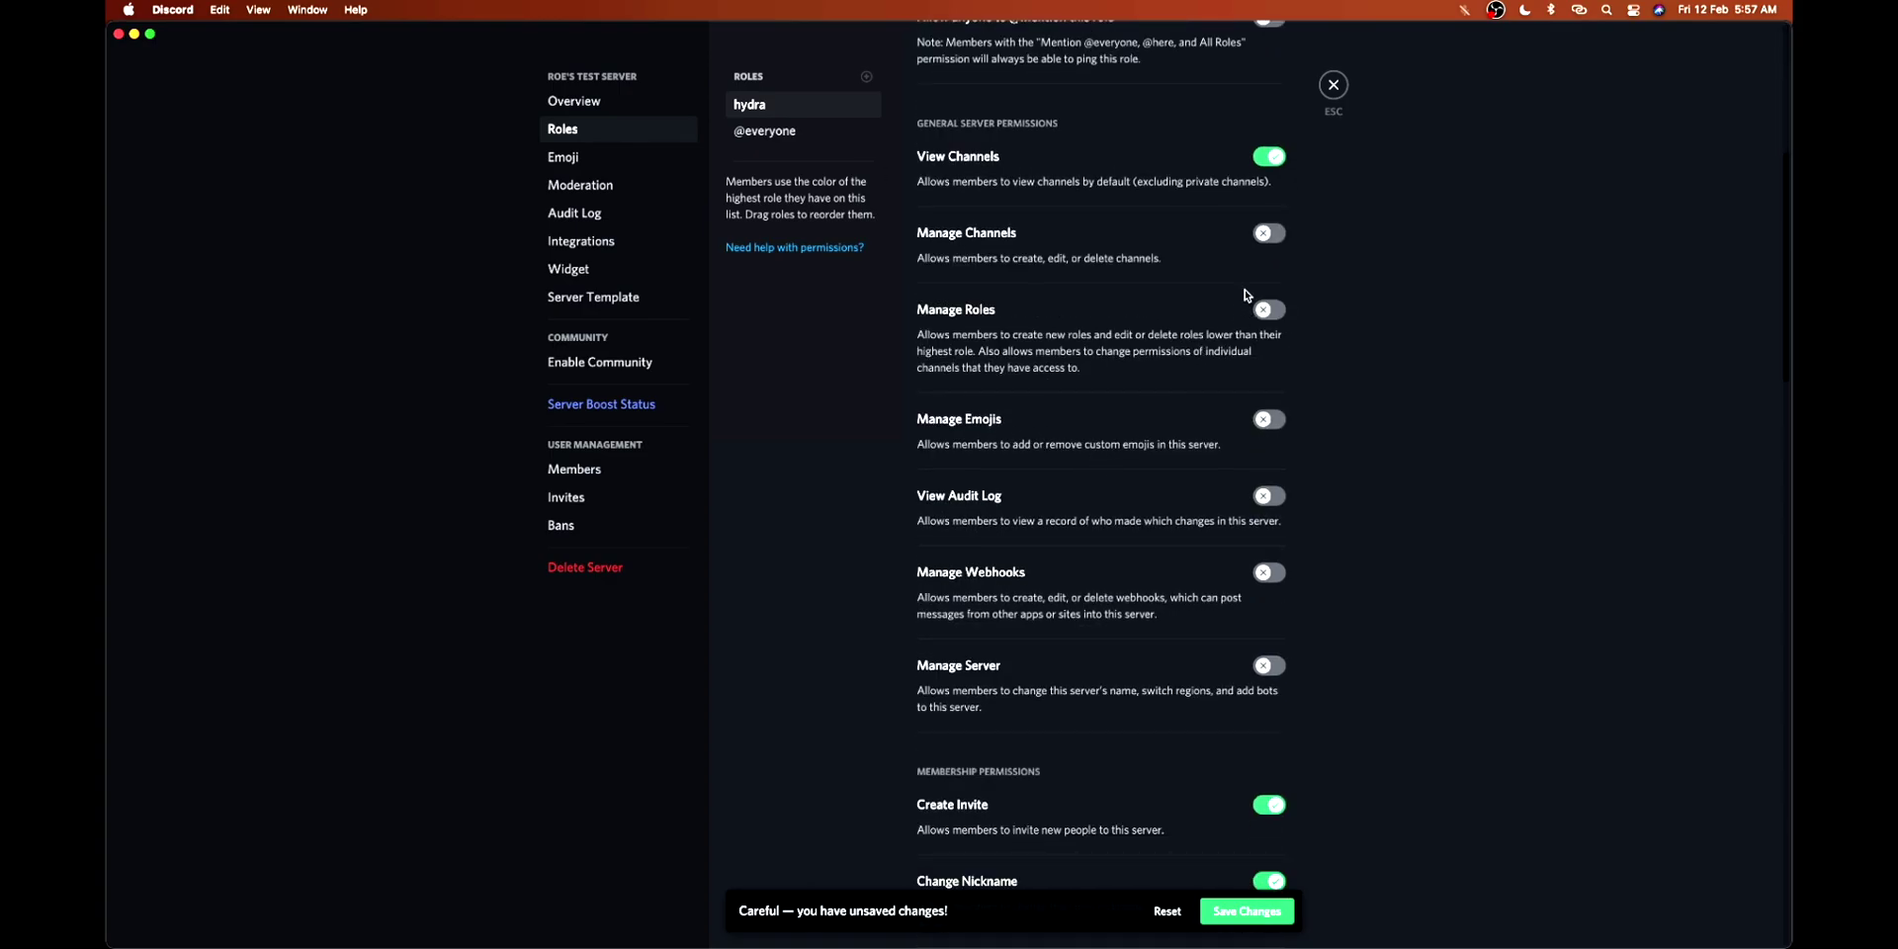
pyautogui.click(1268, 233)
pyautogui.scroll(-3, 1268, 298)
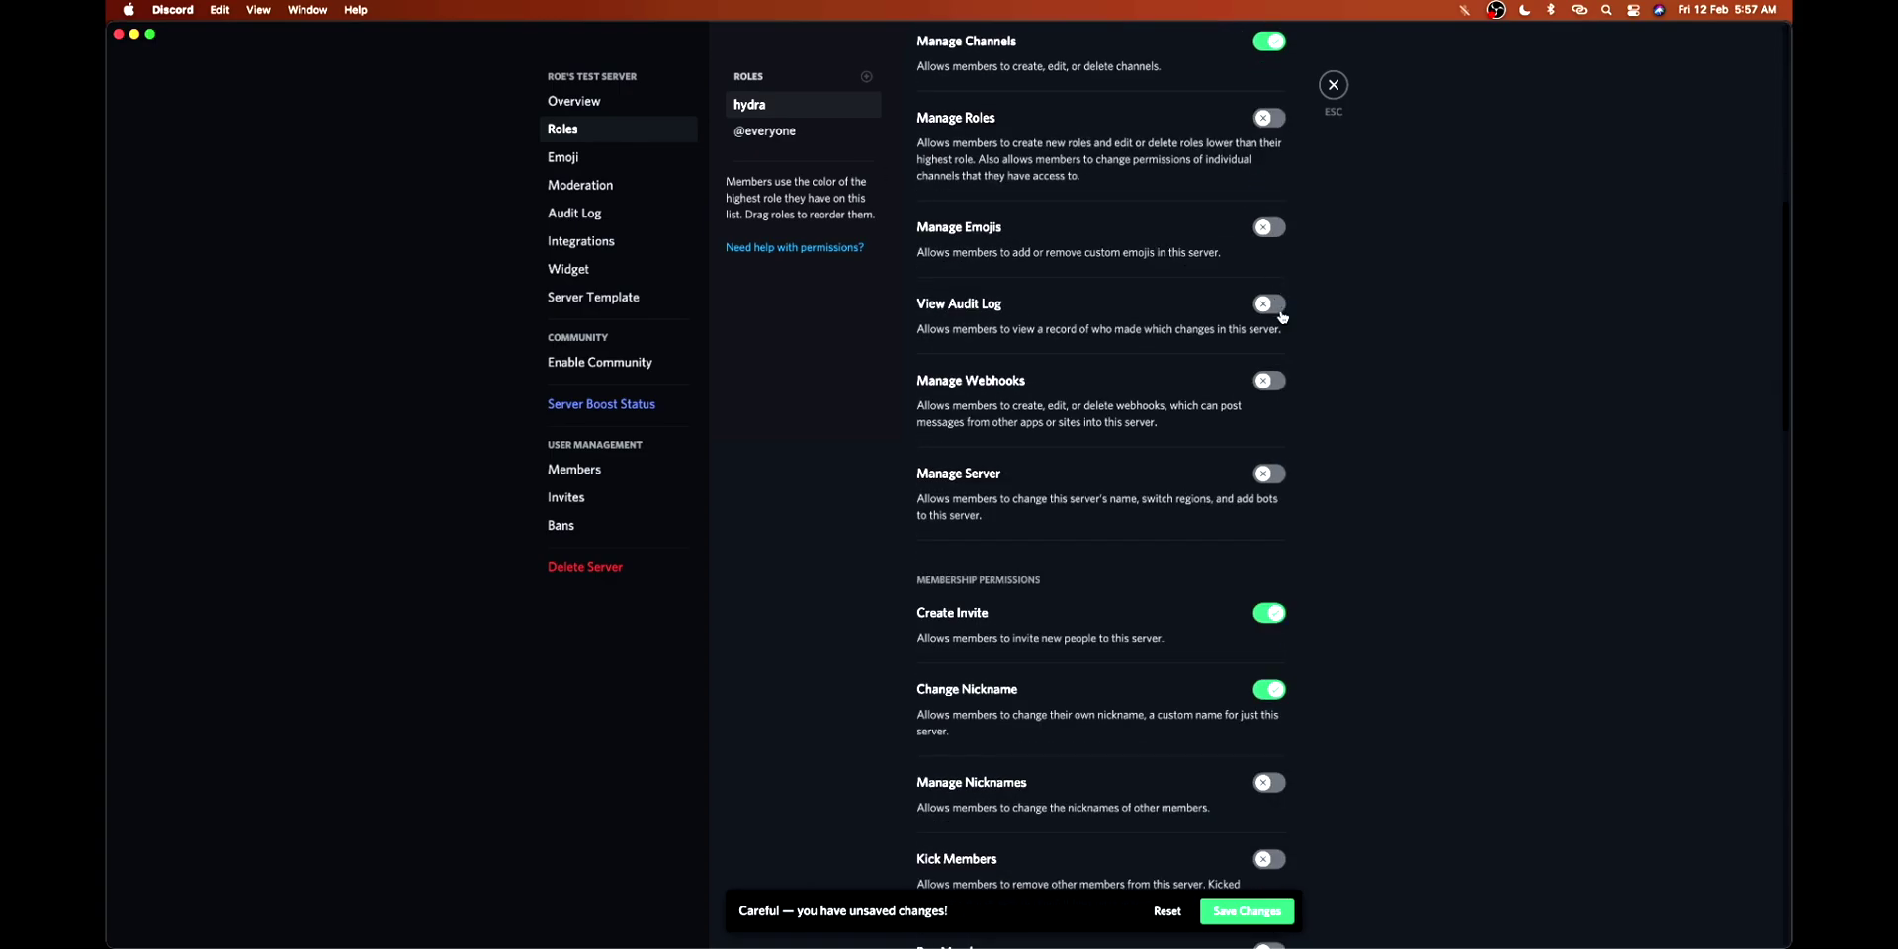
pyautogui.scroll(-5, 1273, 472)
pyautogui.scroll(-8, 1272, 471)
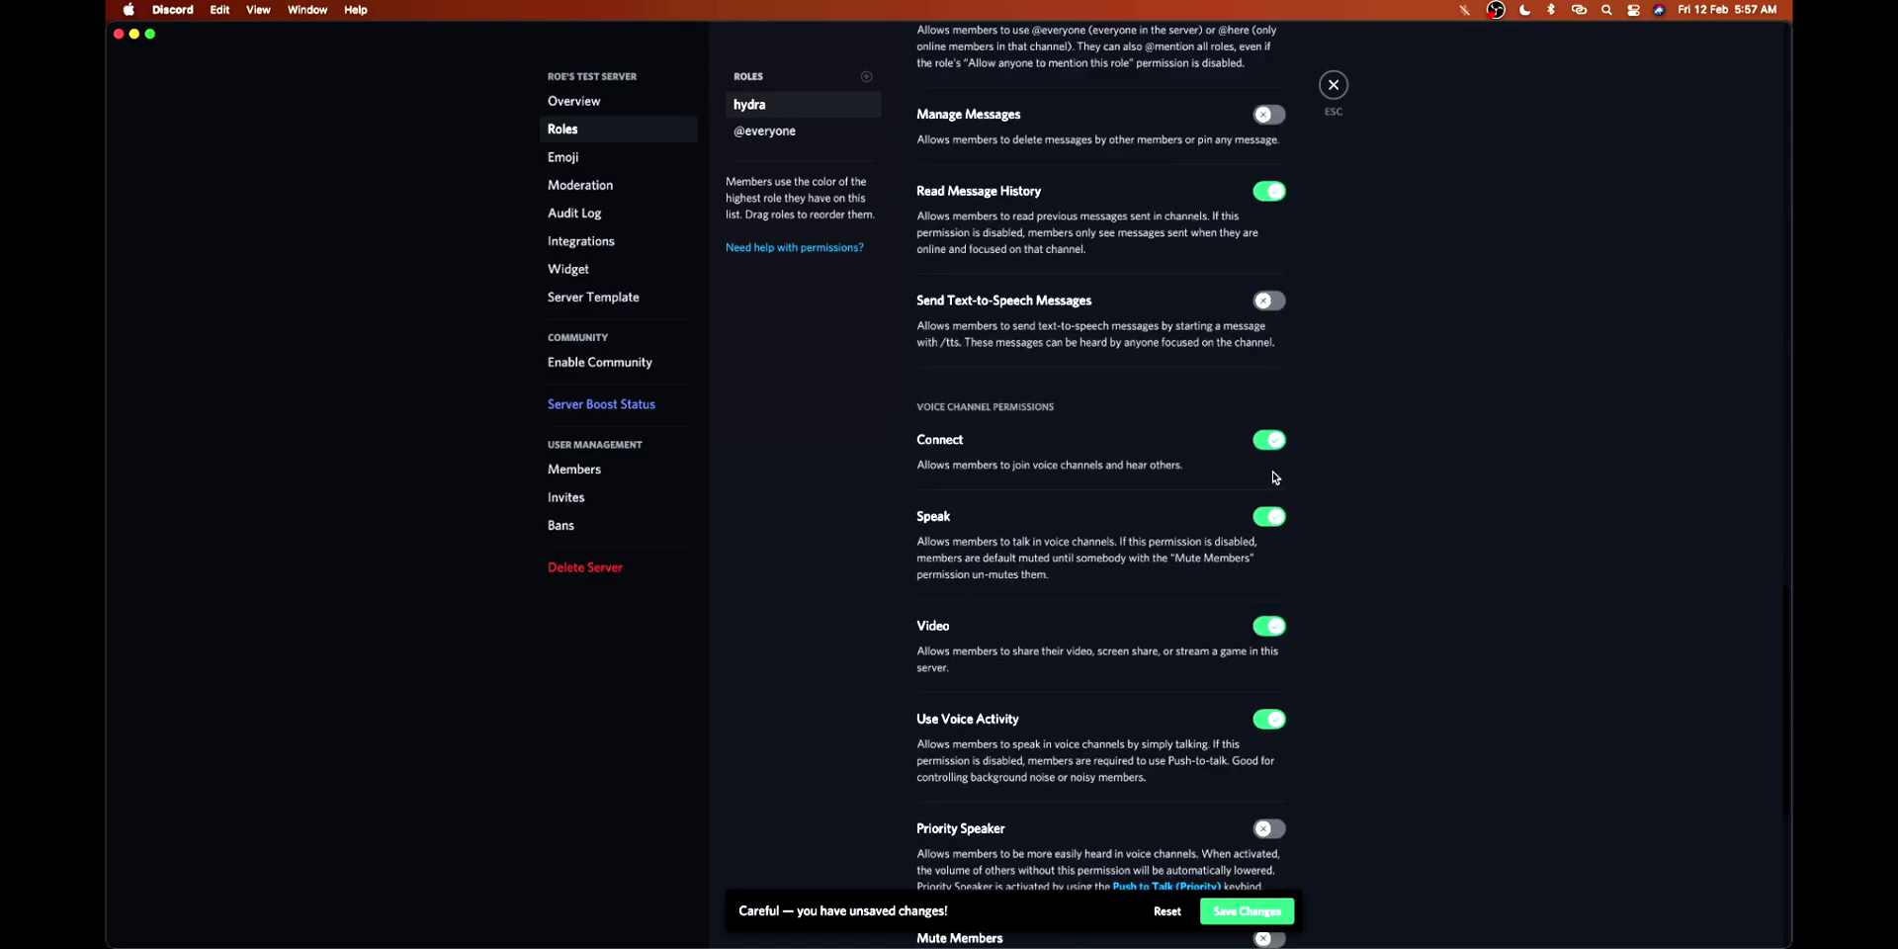
pyautogui.scroll(1, 1271, 448)
pyautogui.click(1268, 128)
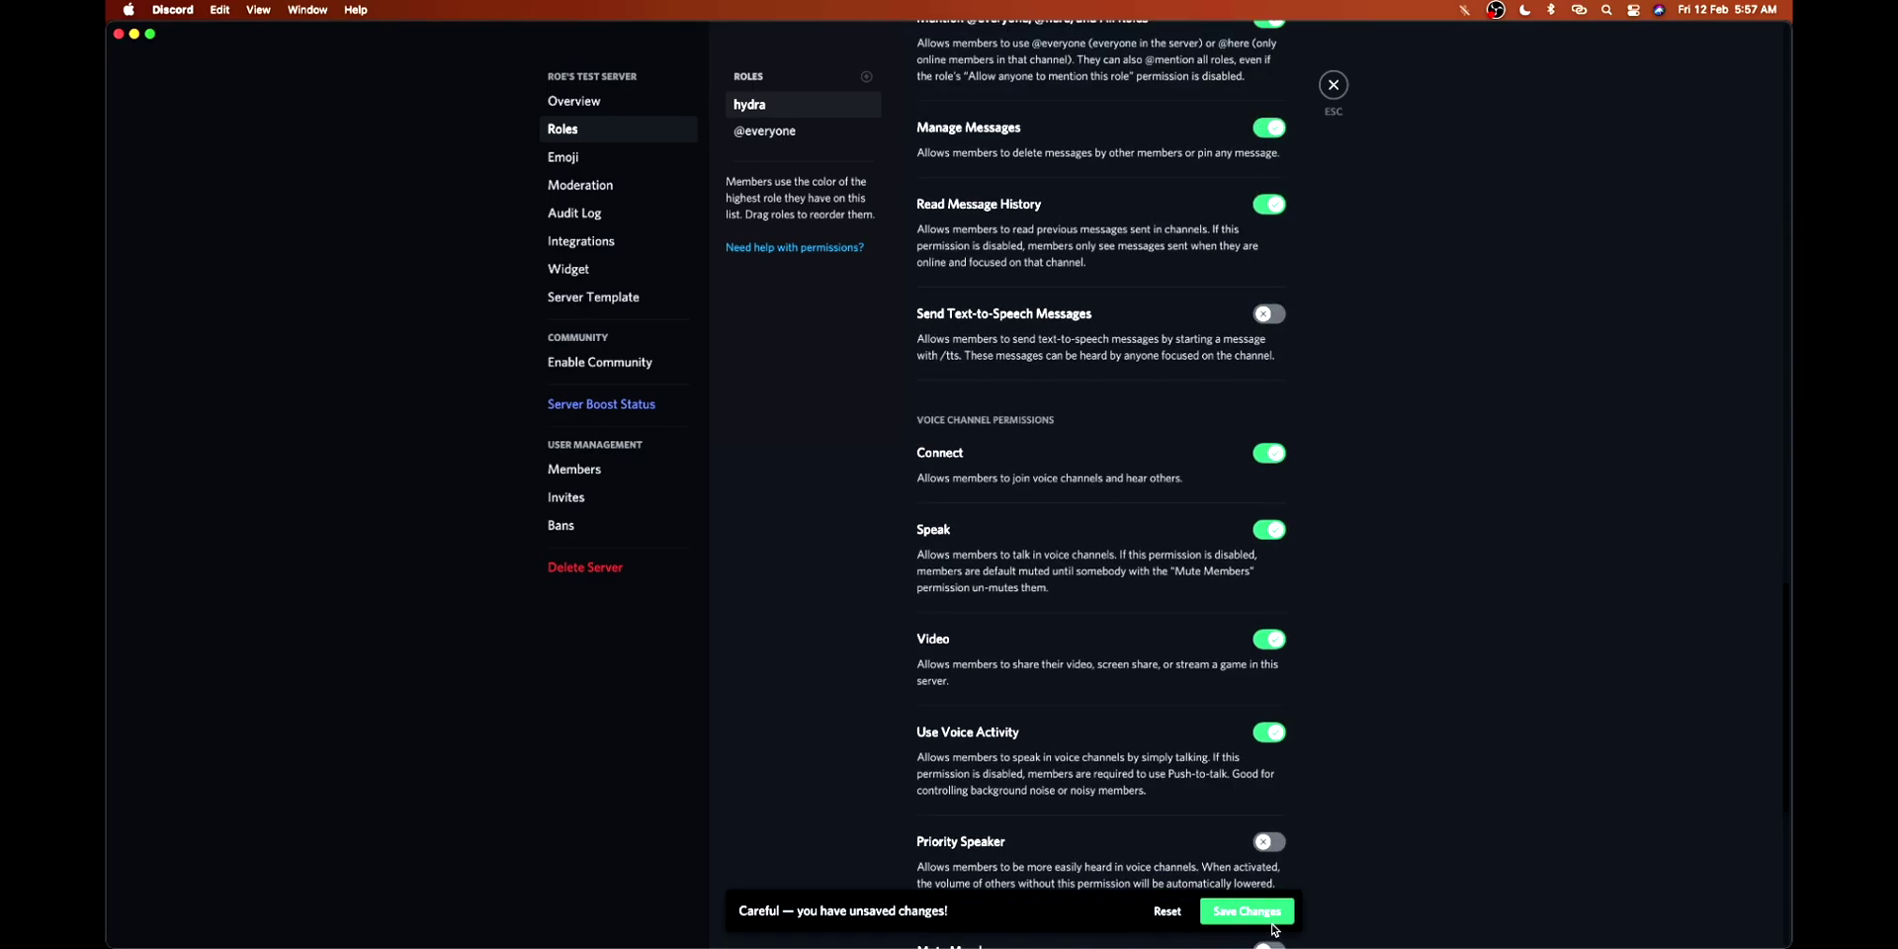
pyautogui.click(1245, 911)
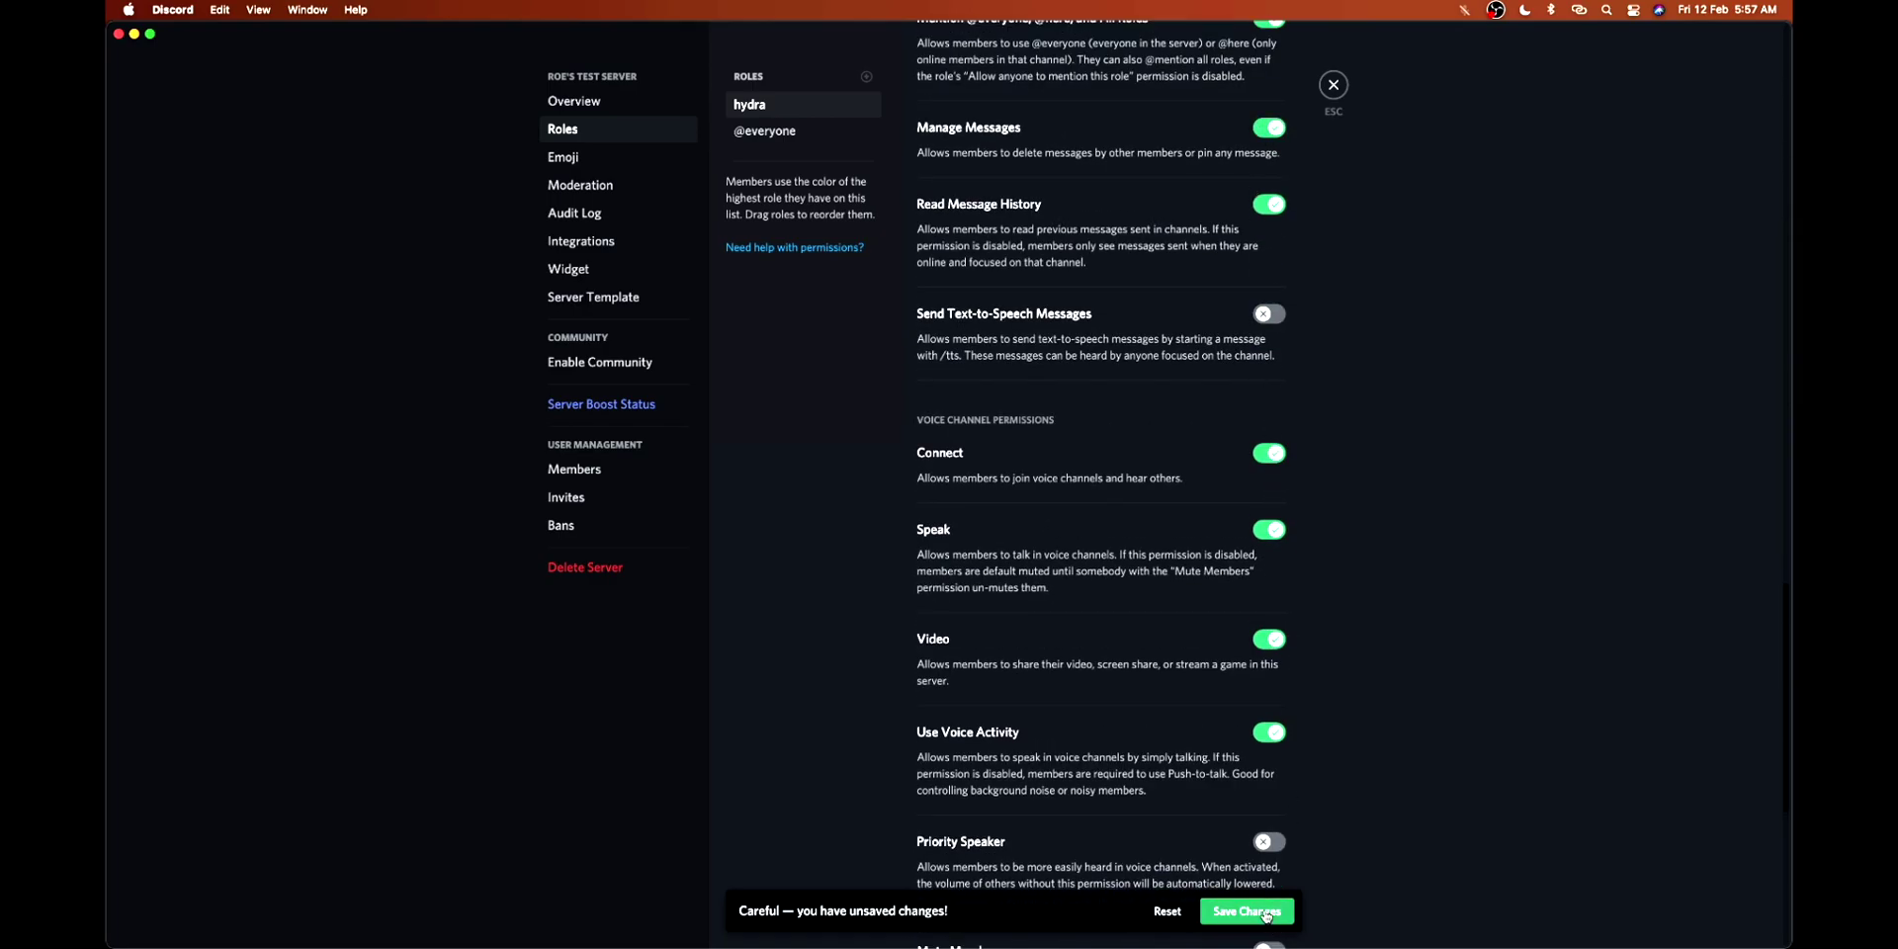
# Add another role and discard its 'DJ' rename, leaving it as 'new role'
pyautogui.click(867, 75)
pyautogui.scroll(10, 1098, 178)
pyautogui.scroll(10, 1098, 177)
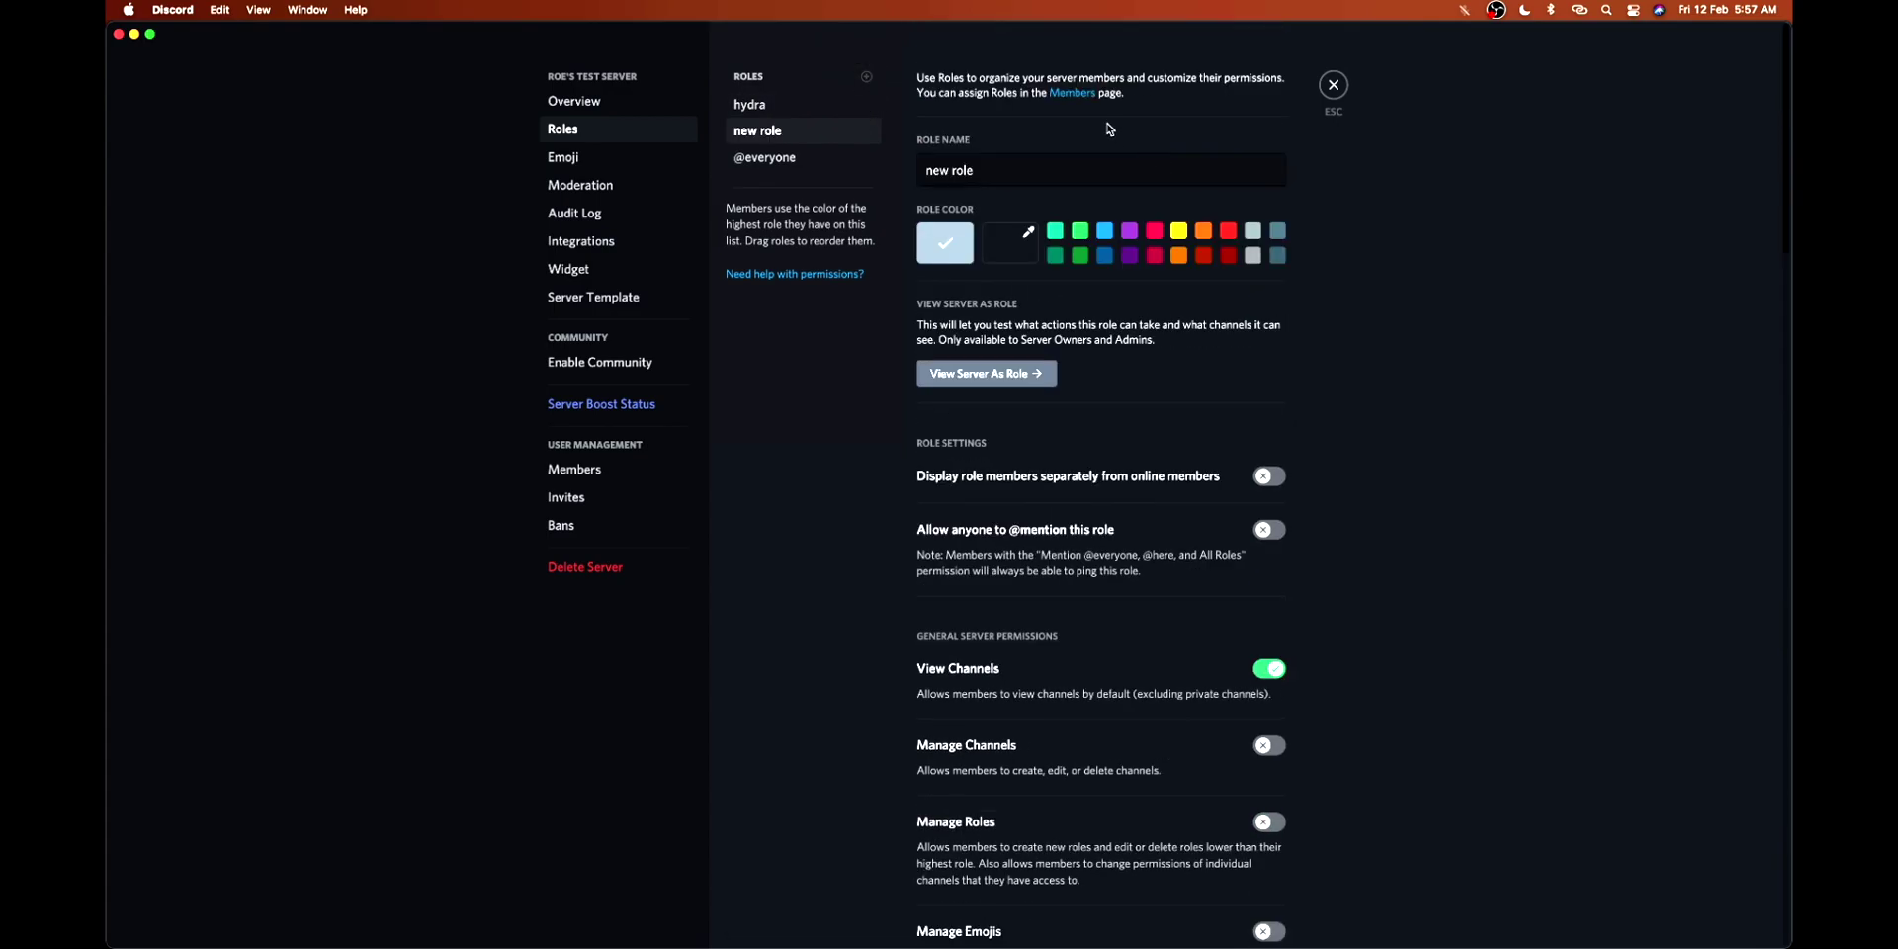
pyautogui.doubleClick(957, 169)
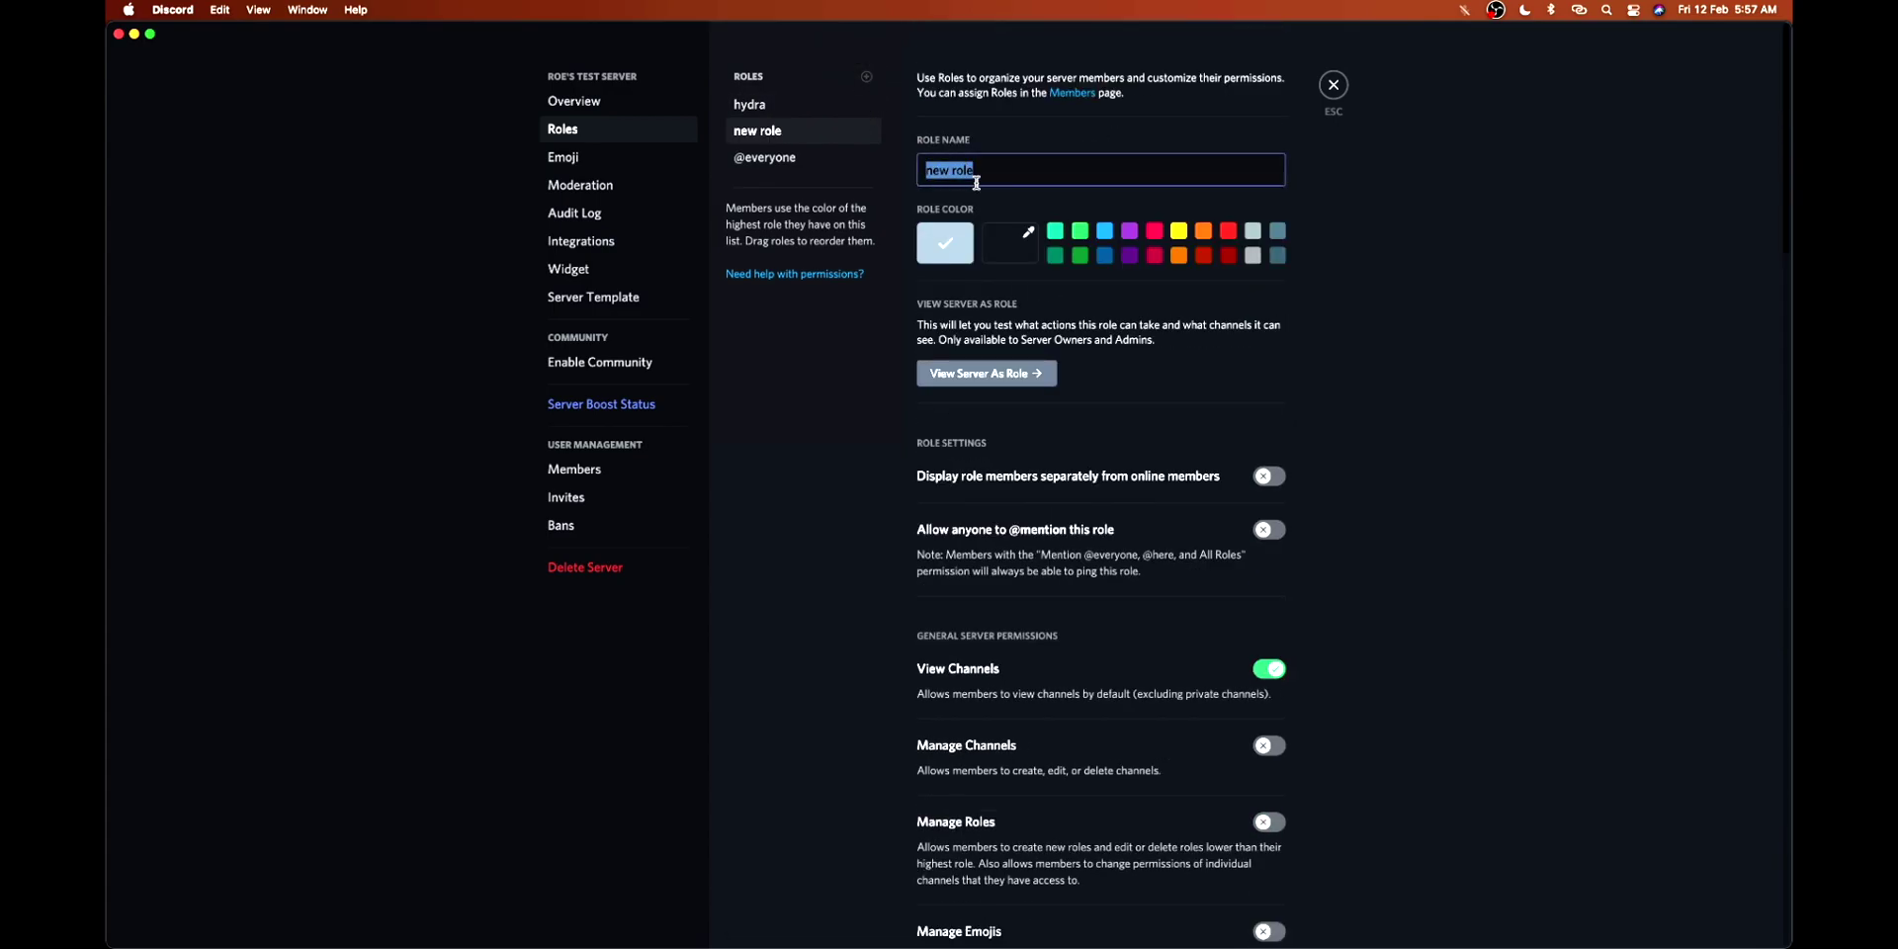
pyautogui.write('DJ')
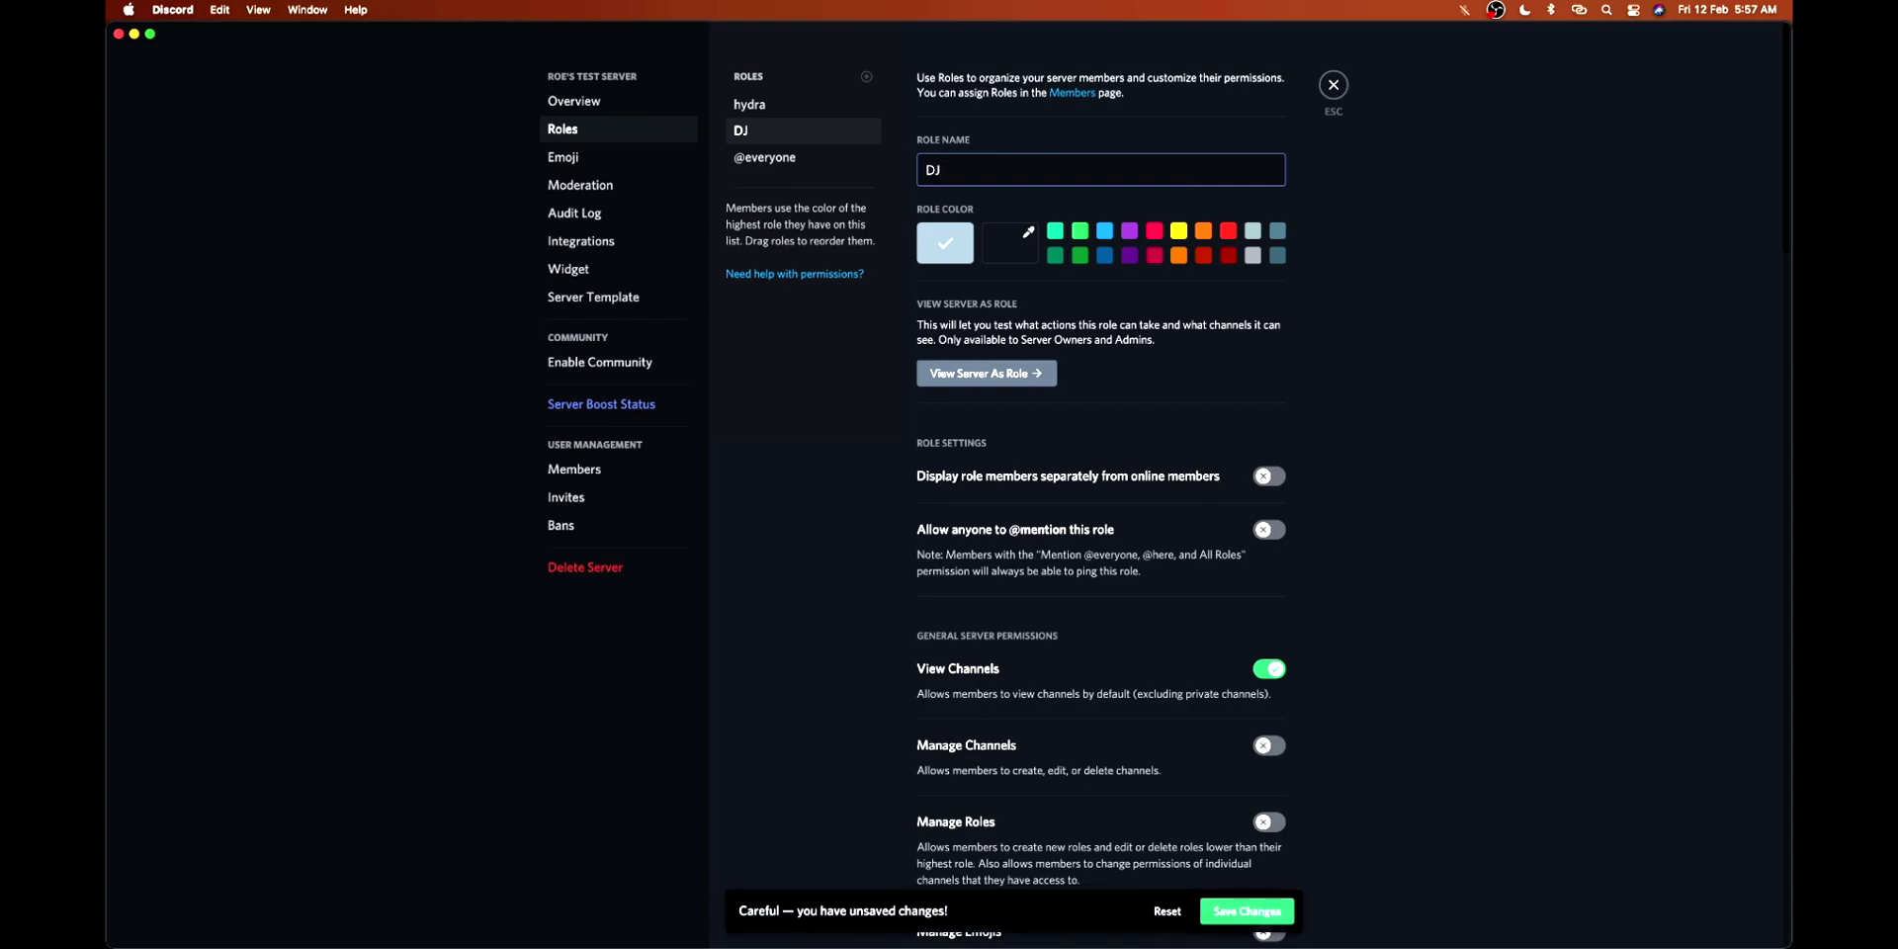
pyautogui.click(1167, 911)
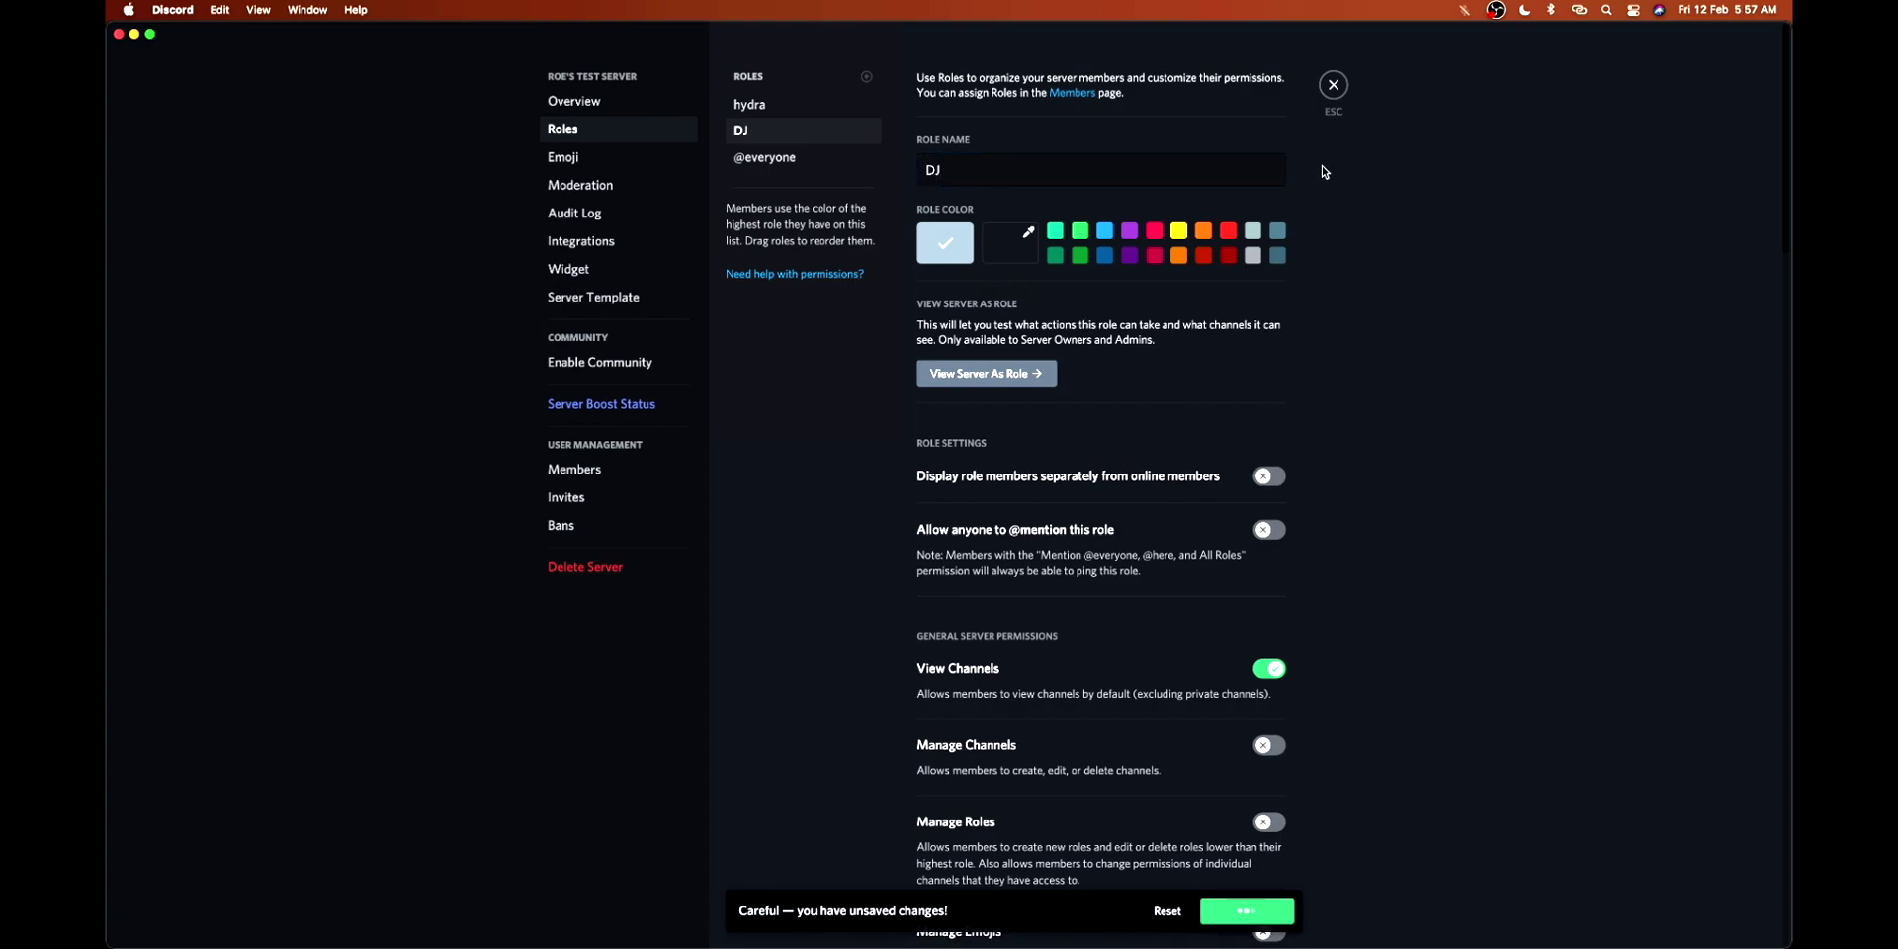
pyautogui.click(1334, 85)
pyautogui.click(241, 284)
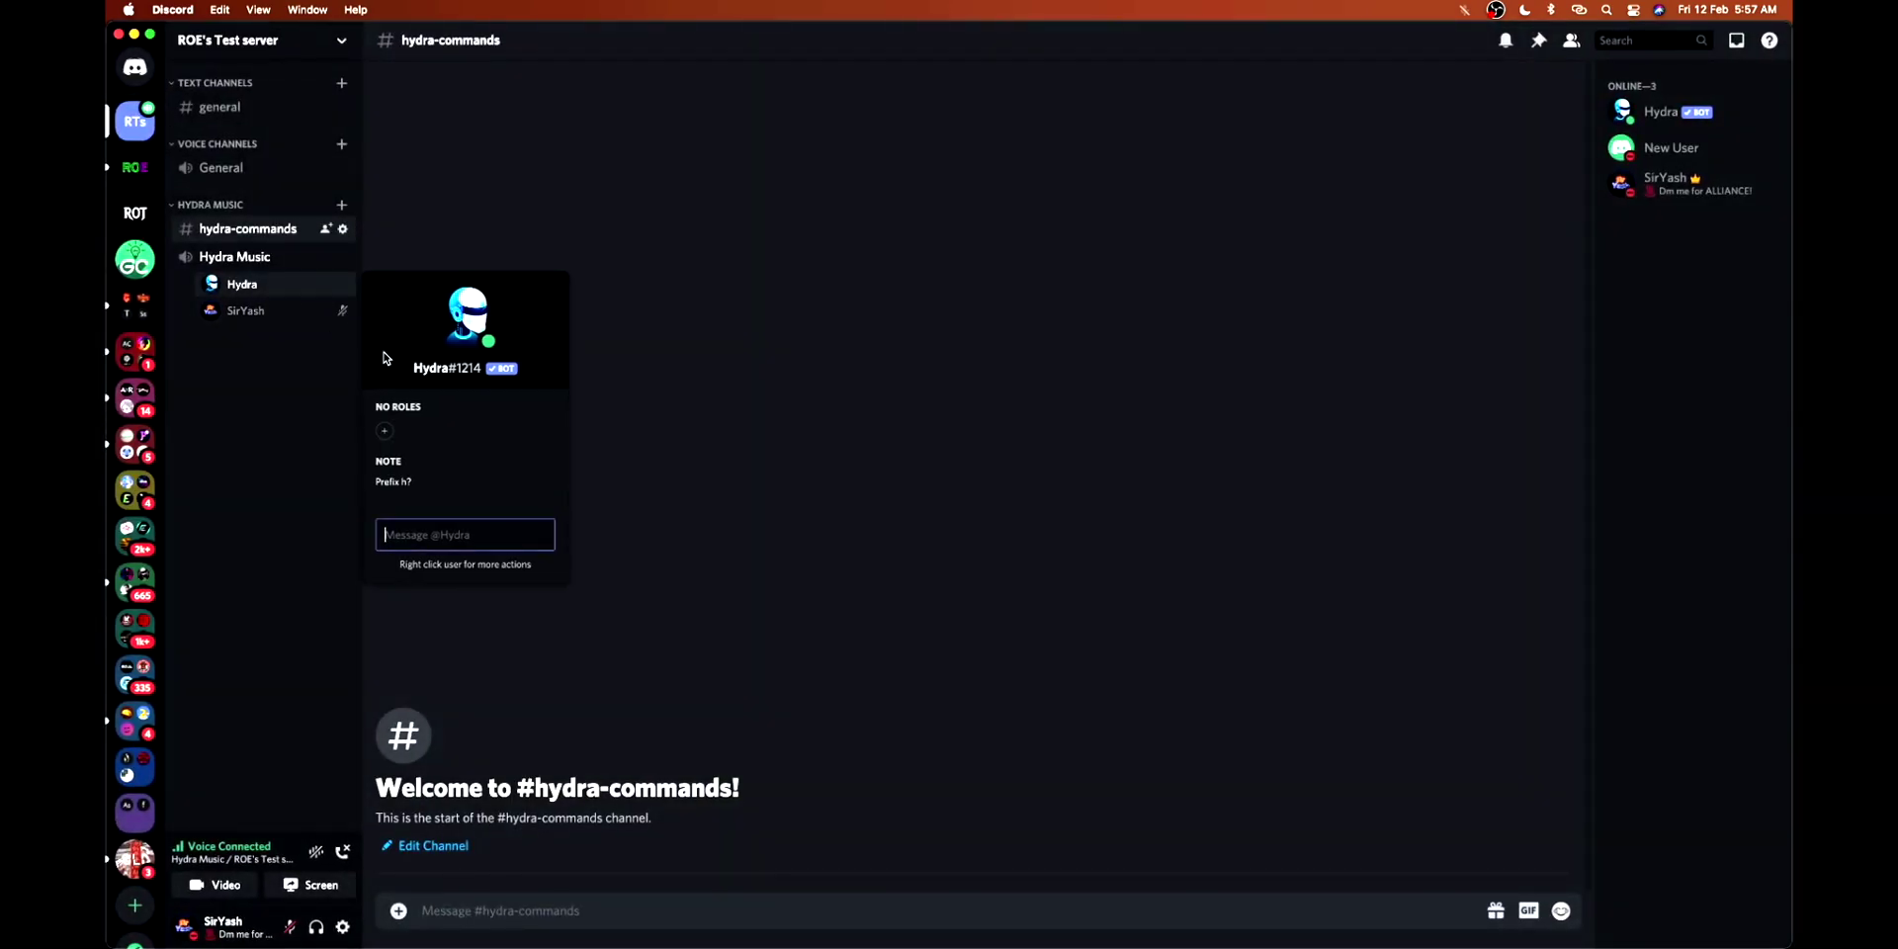
pyautogui.click(385, 432)
pyautogui.press('Escape')
pyautogui.click(593, 428)
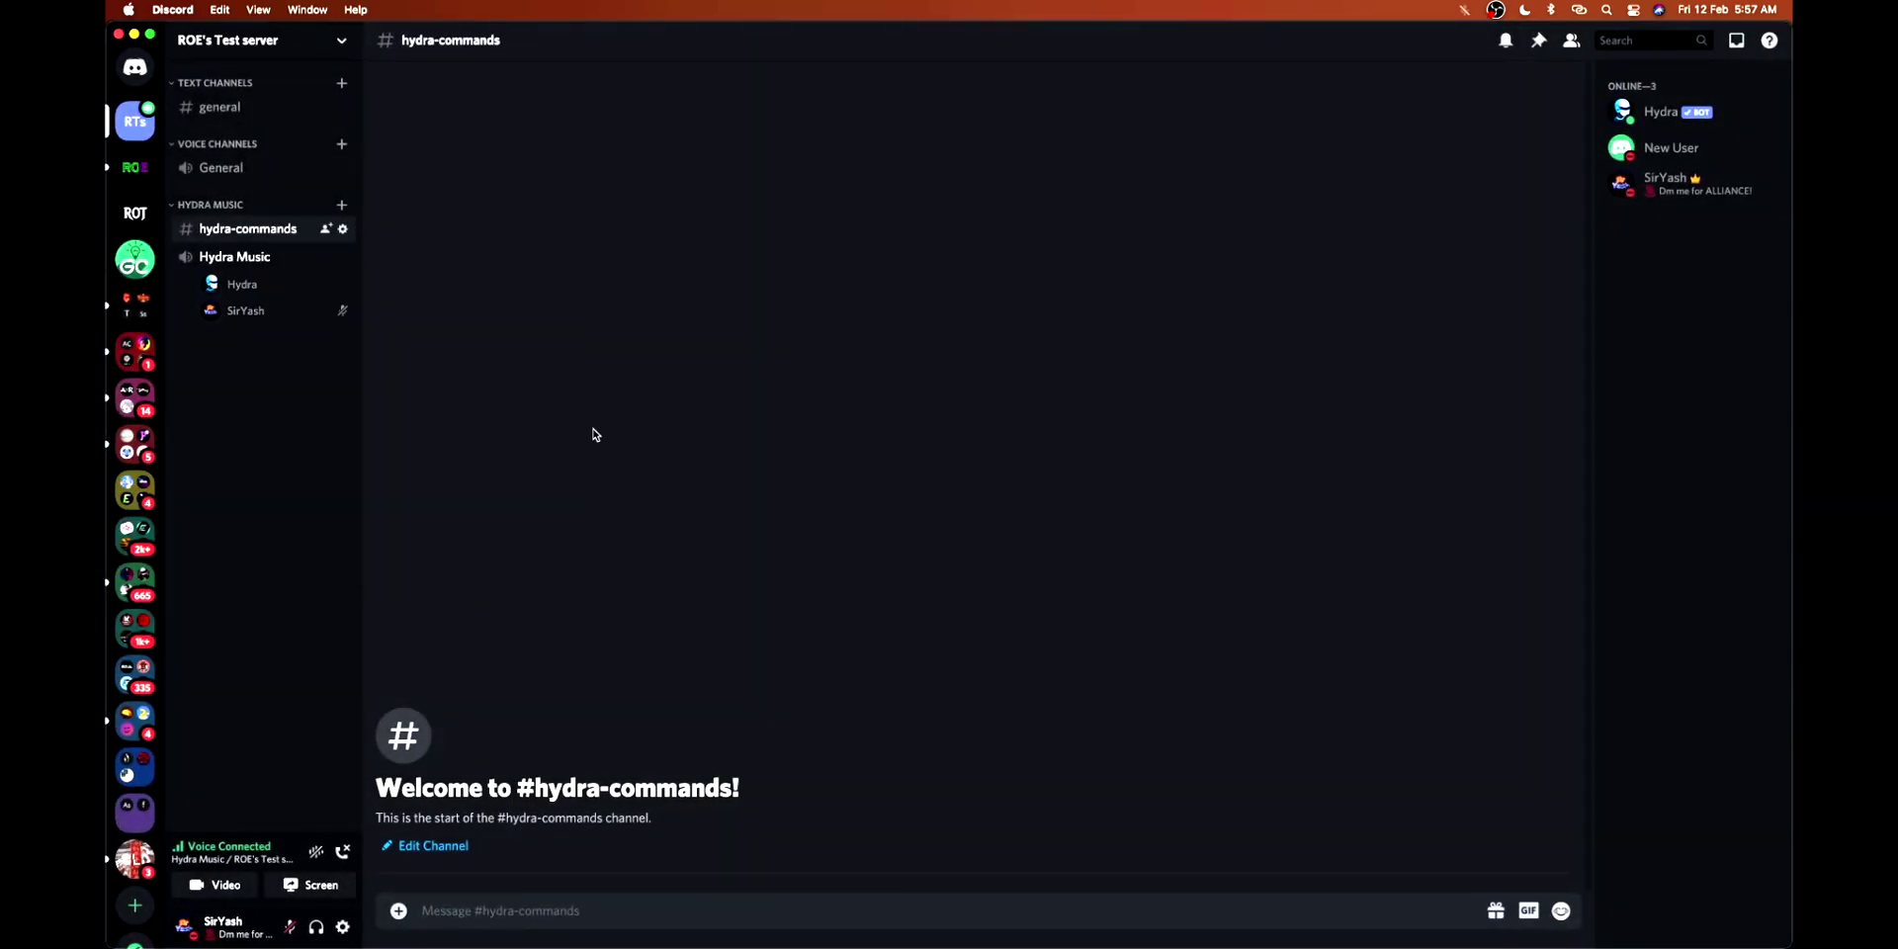
pyautogui.write('.help')
# Send .help, .announce, .p bad liar ncs, .announce and .stop in #hydra-commands
pyautogui.press('Return')
pyautogui.write('.')
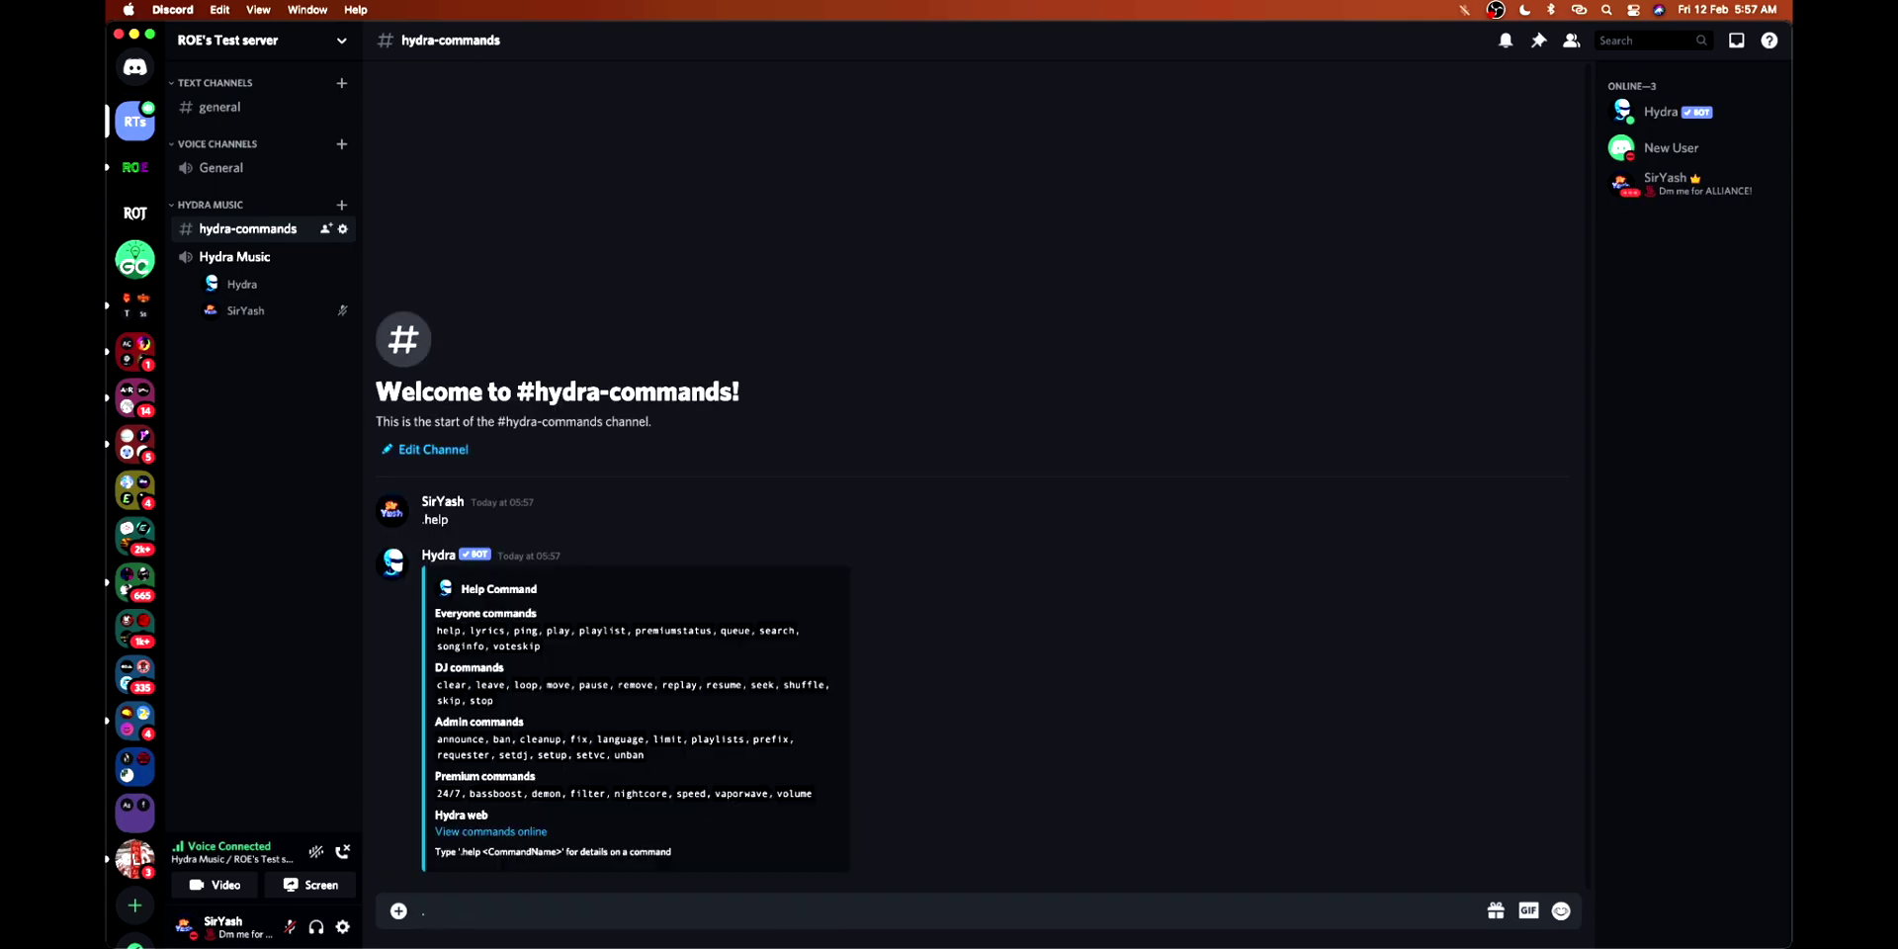
pyautogui.write('announce')
pyautogui.press('Return')
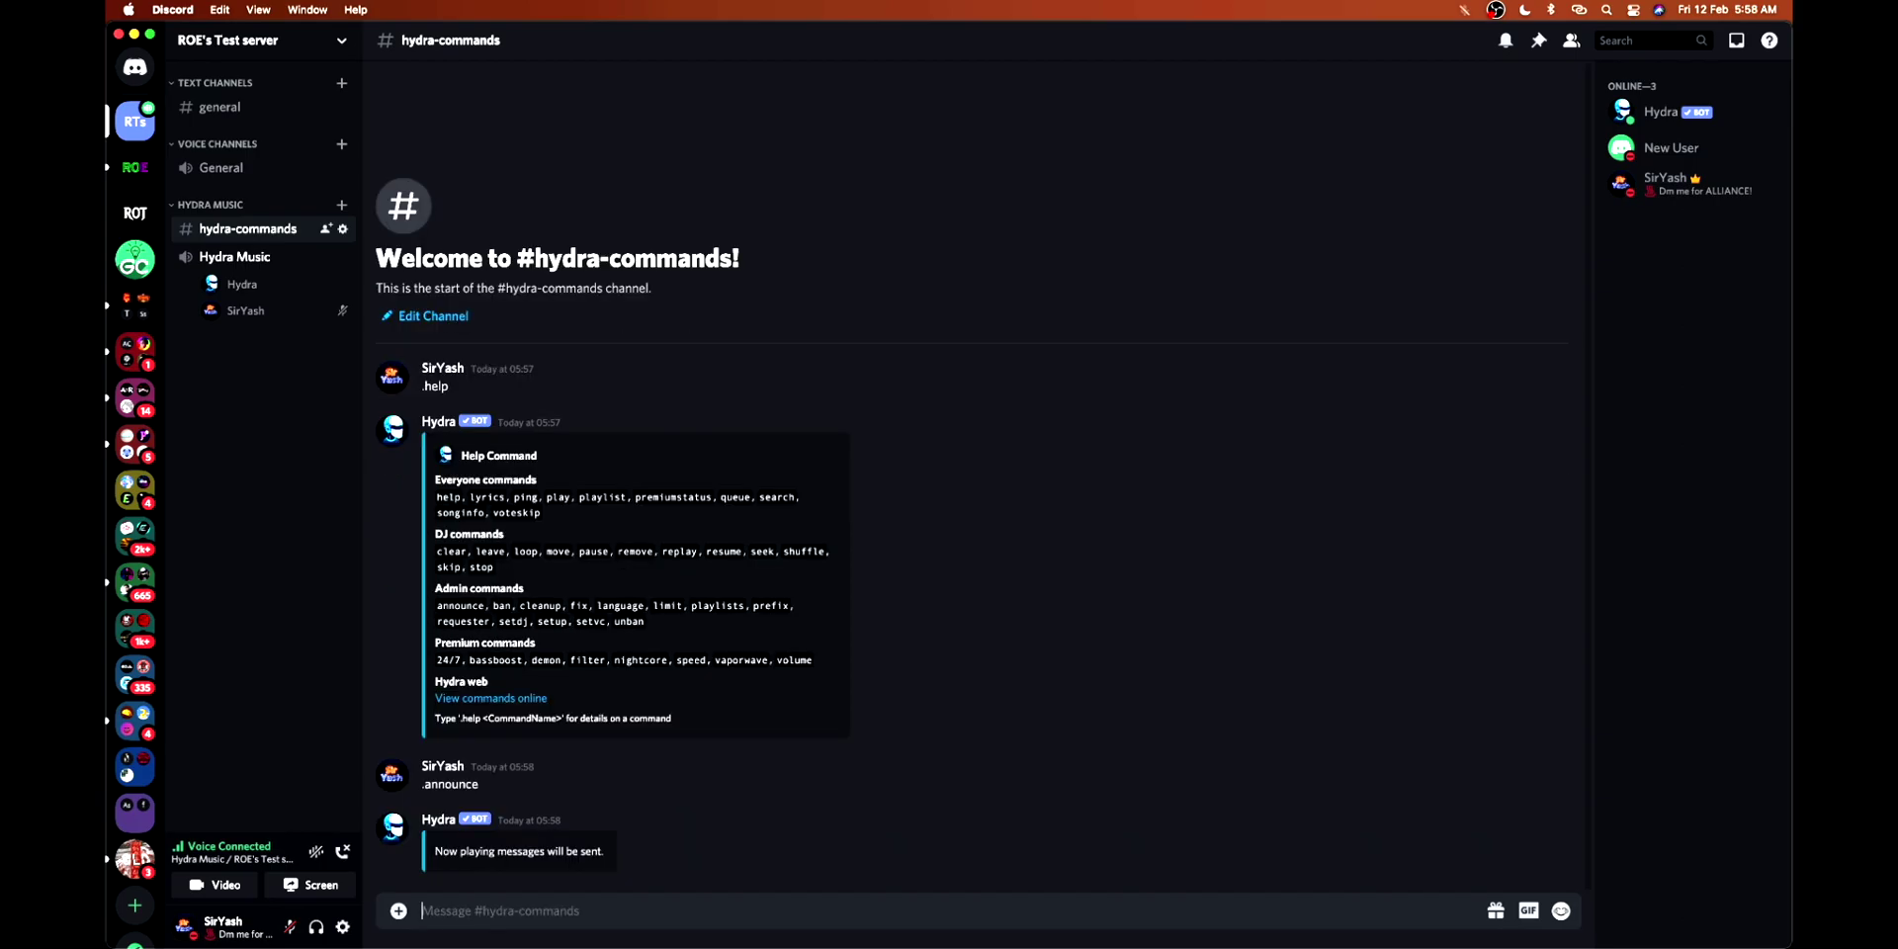
pyautogui.write('.p')
pyautogui.write(' bad liar nc')
pyautogui.write('s')
pyautogui.press('Return')
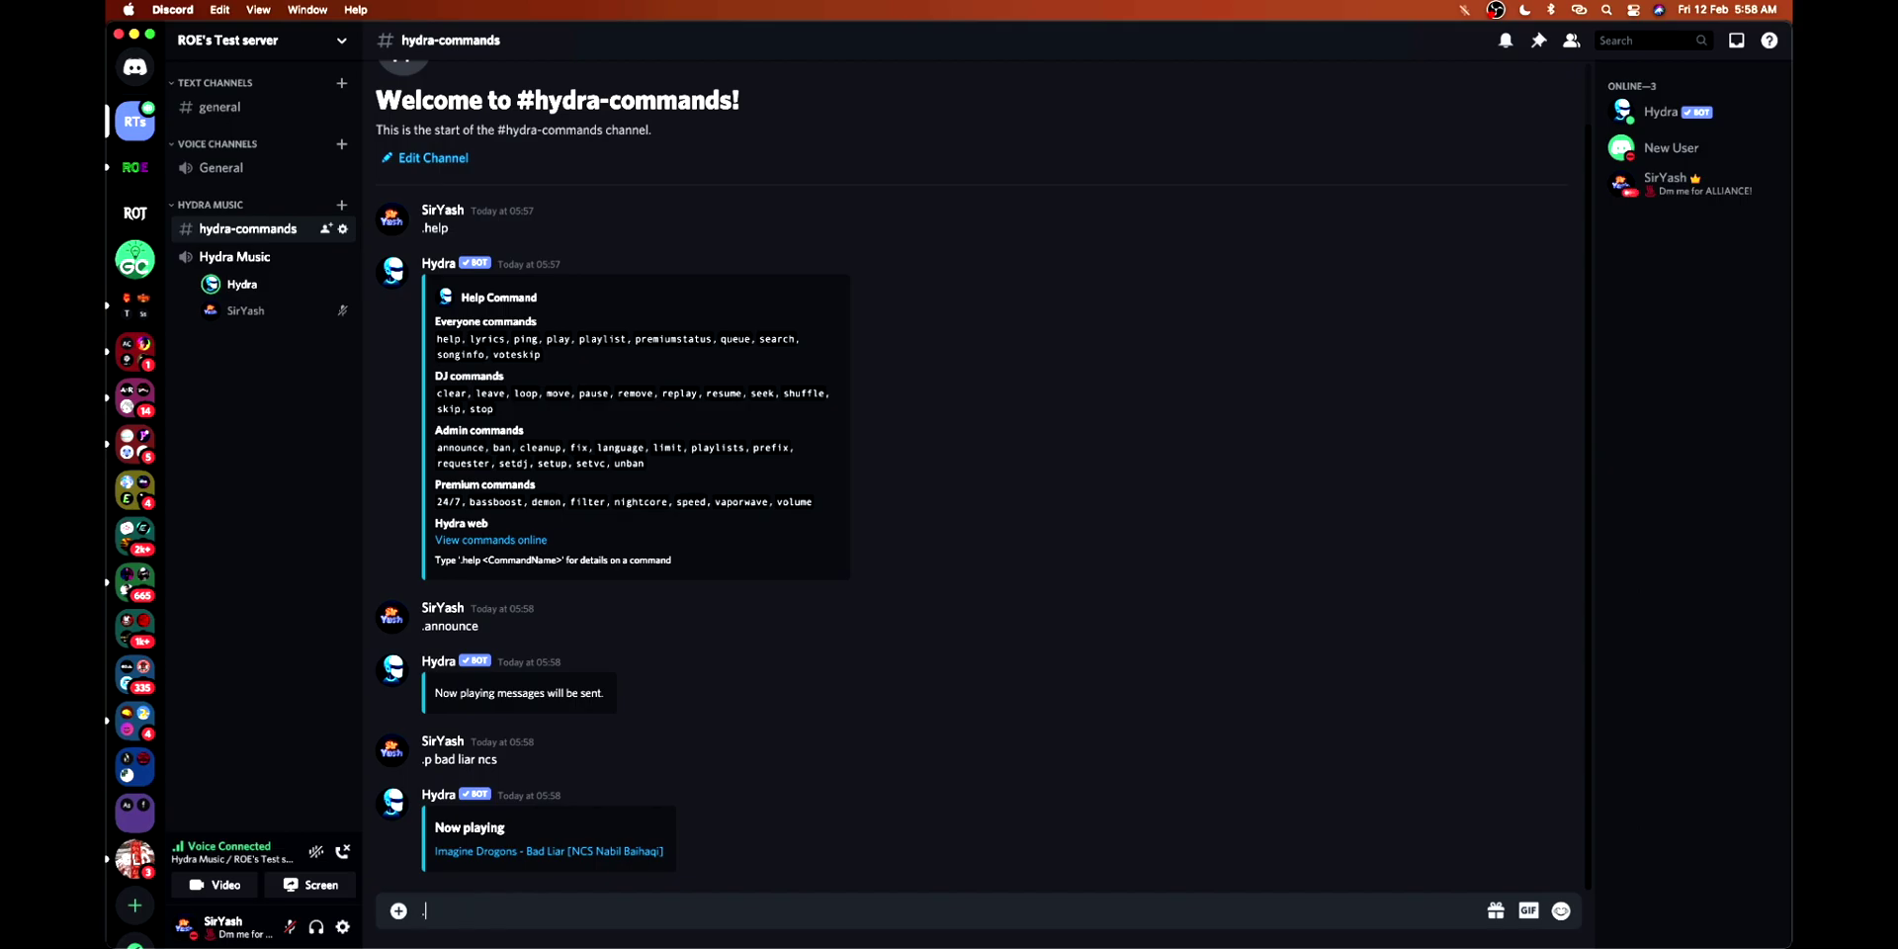
pyautogui.write('.announce')
pyautogui.press('Return')
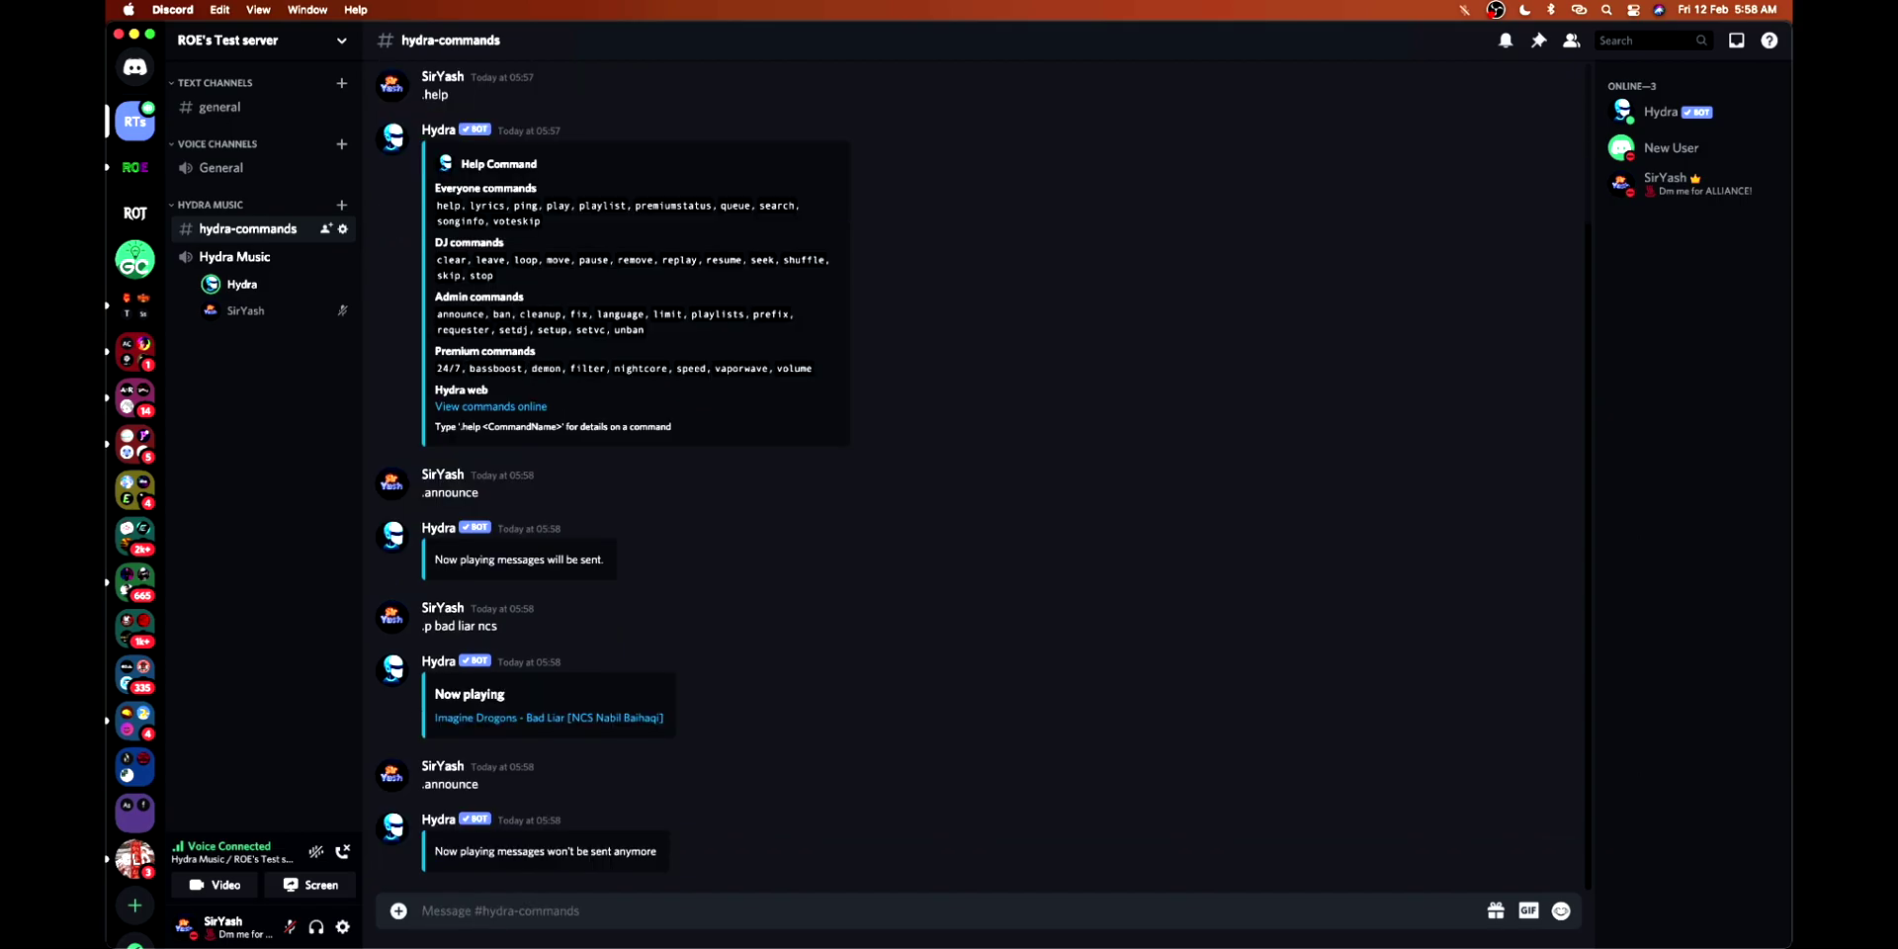
pyautogui.write('.stop')
pyautogui.press('Return')
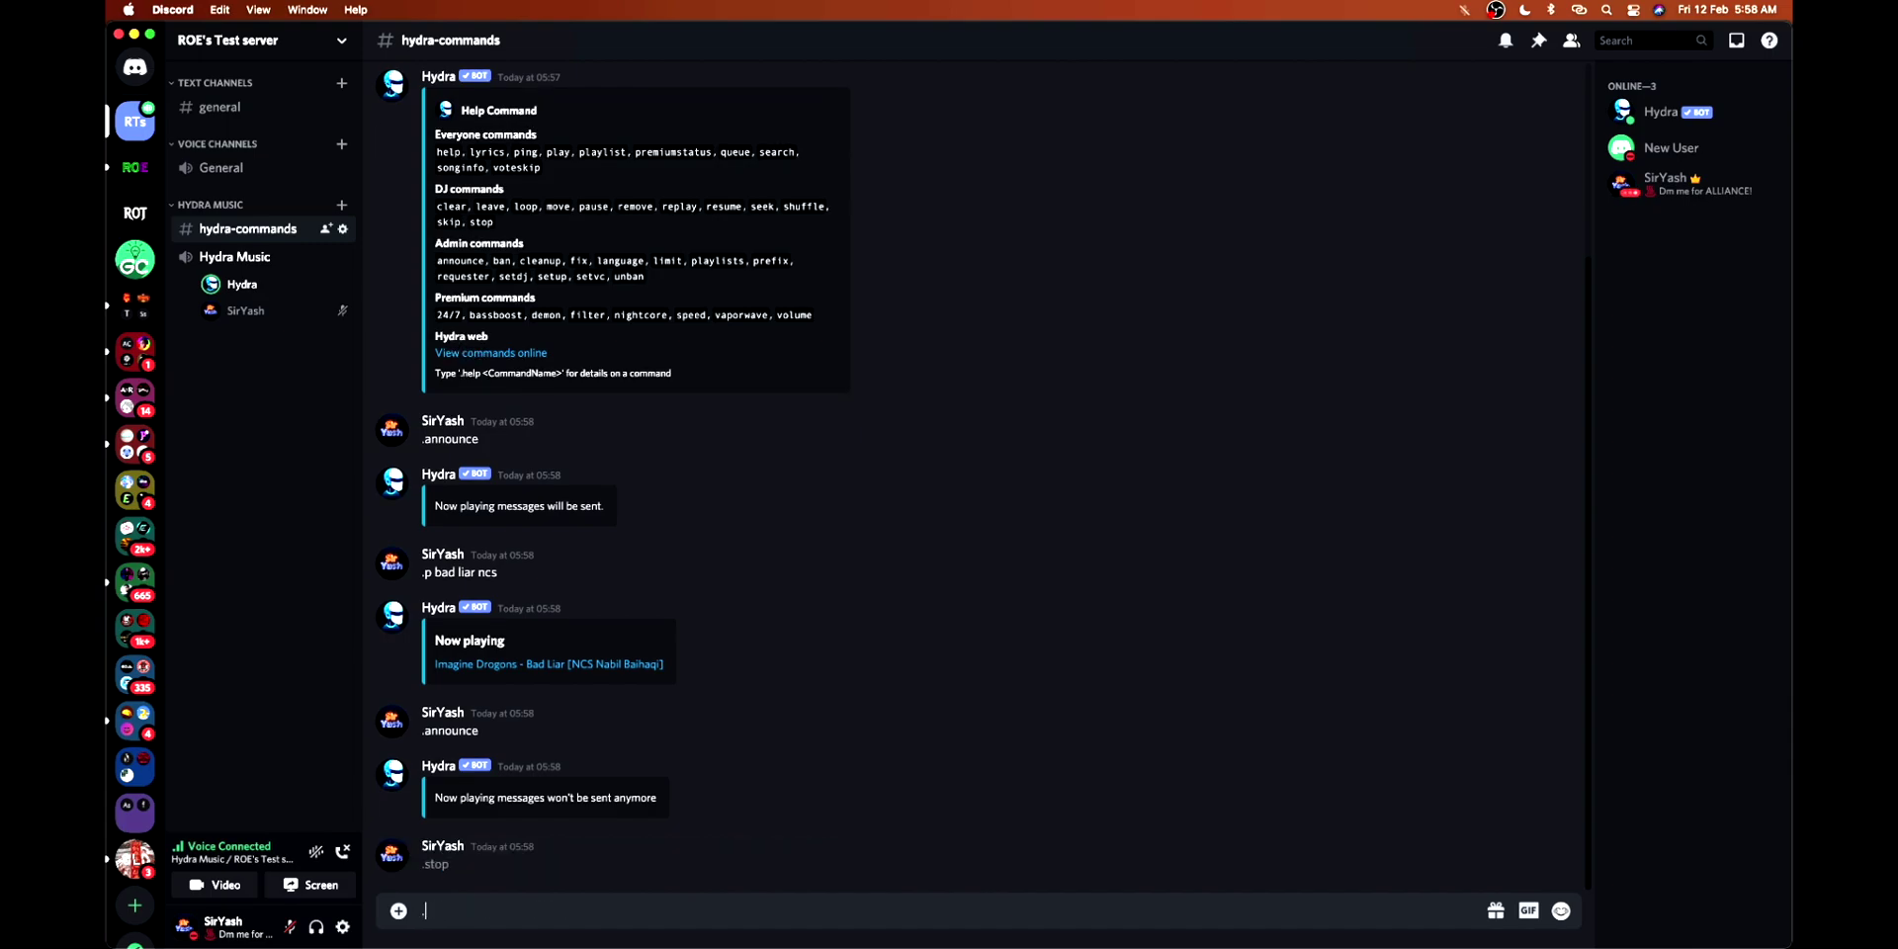
pyautogui.write('.p a')
pyautogui.press('BackSpace')
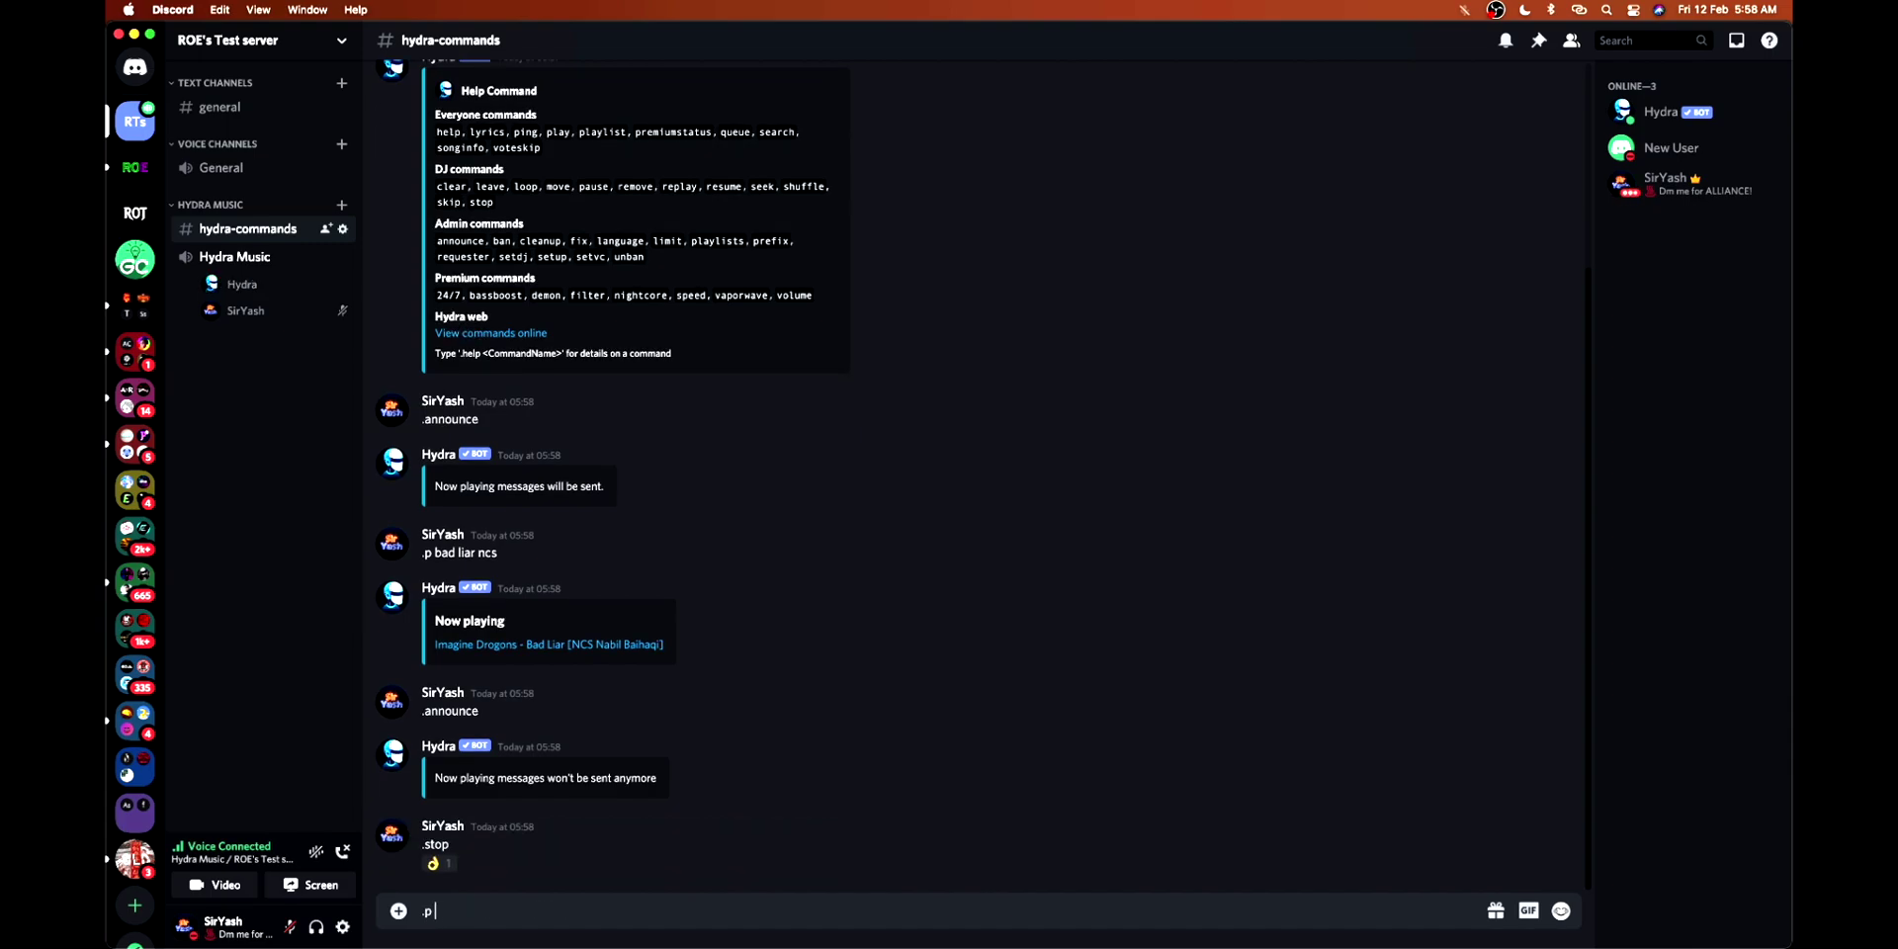
pyautogui.write('bad liar')
pyautogui.write(' ncs')
# Request Bad Liar again, stop it, and show Hydra's command list
pyautogui.press('Return')
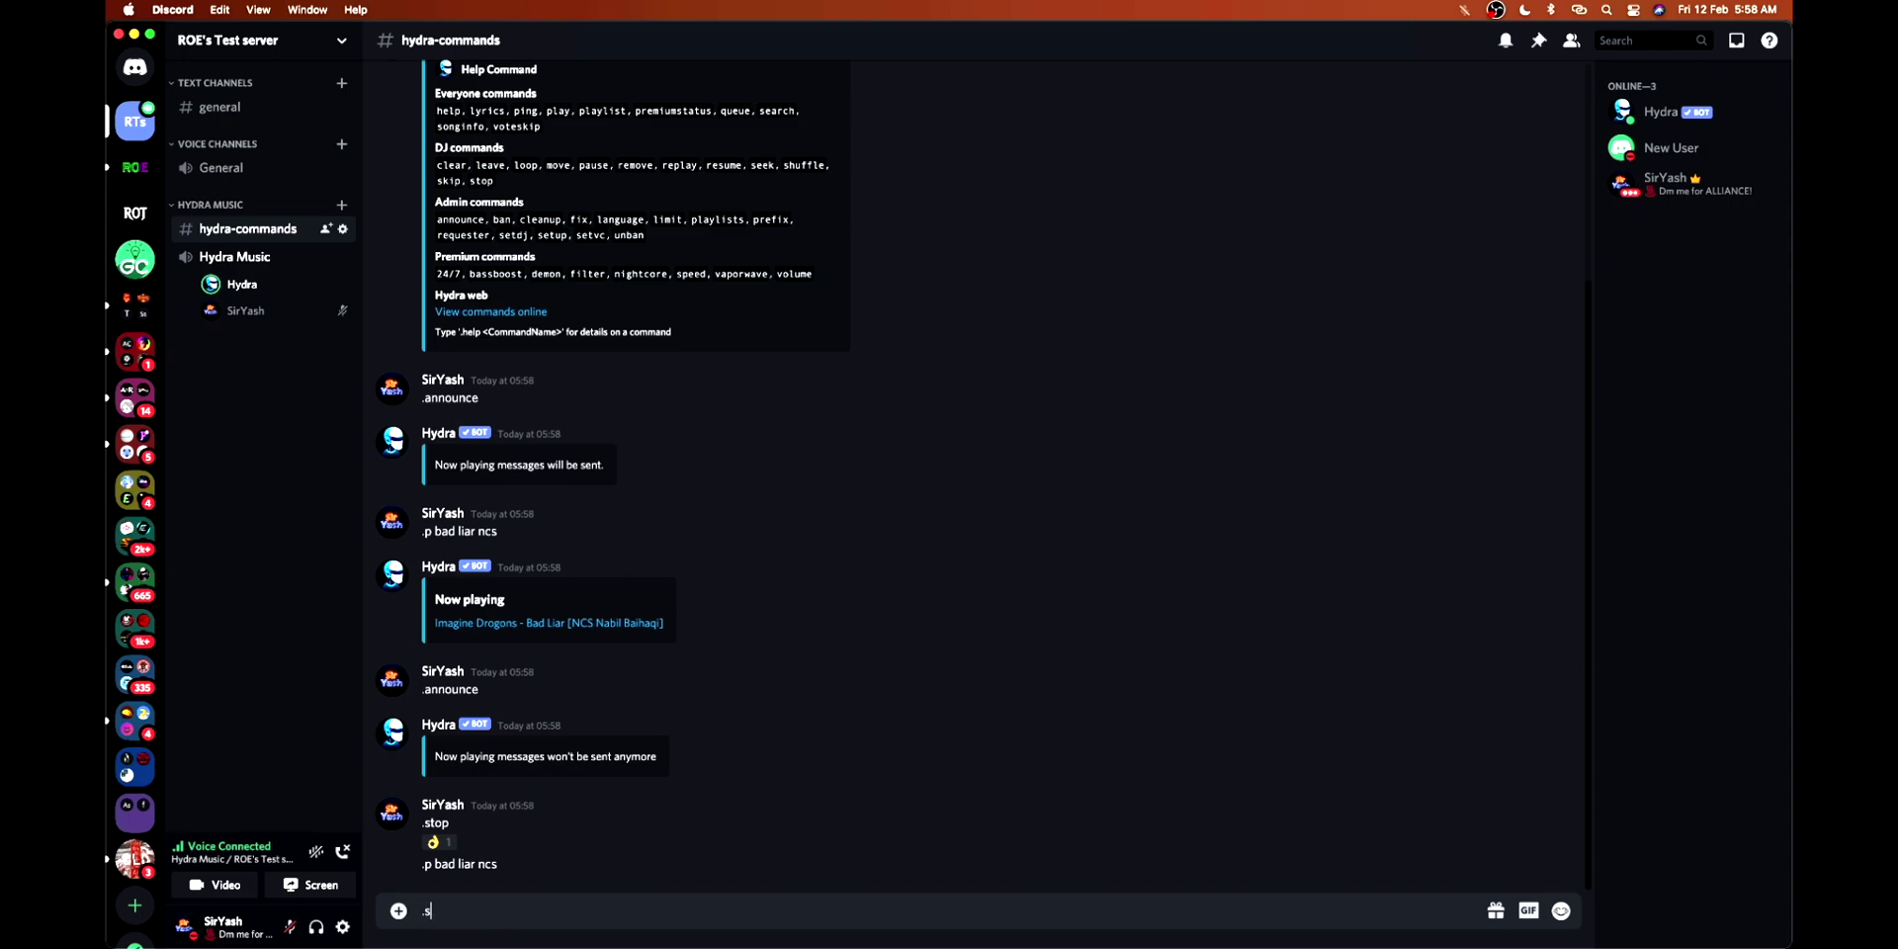
pyautogui.write('.stop')
pyautogui.press('Return')
pyautogui.write('.help')
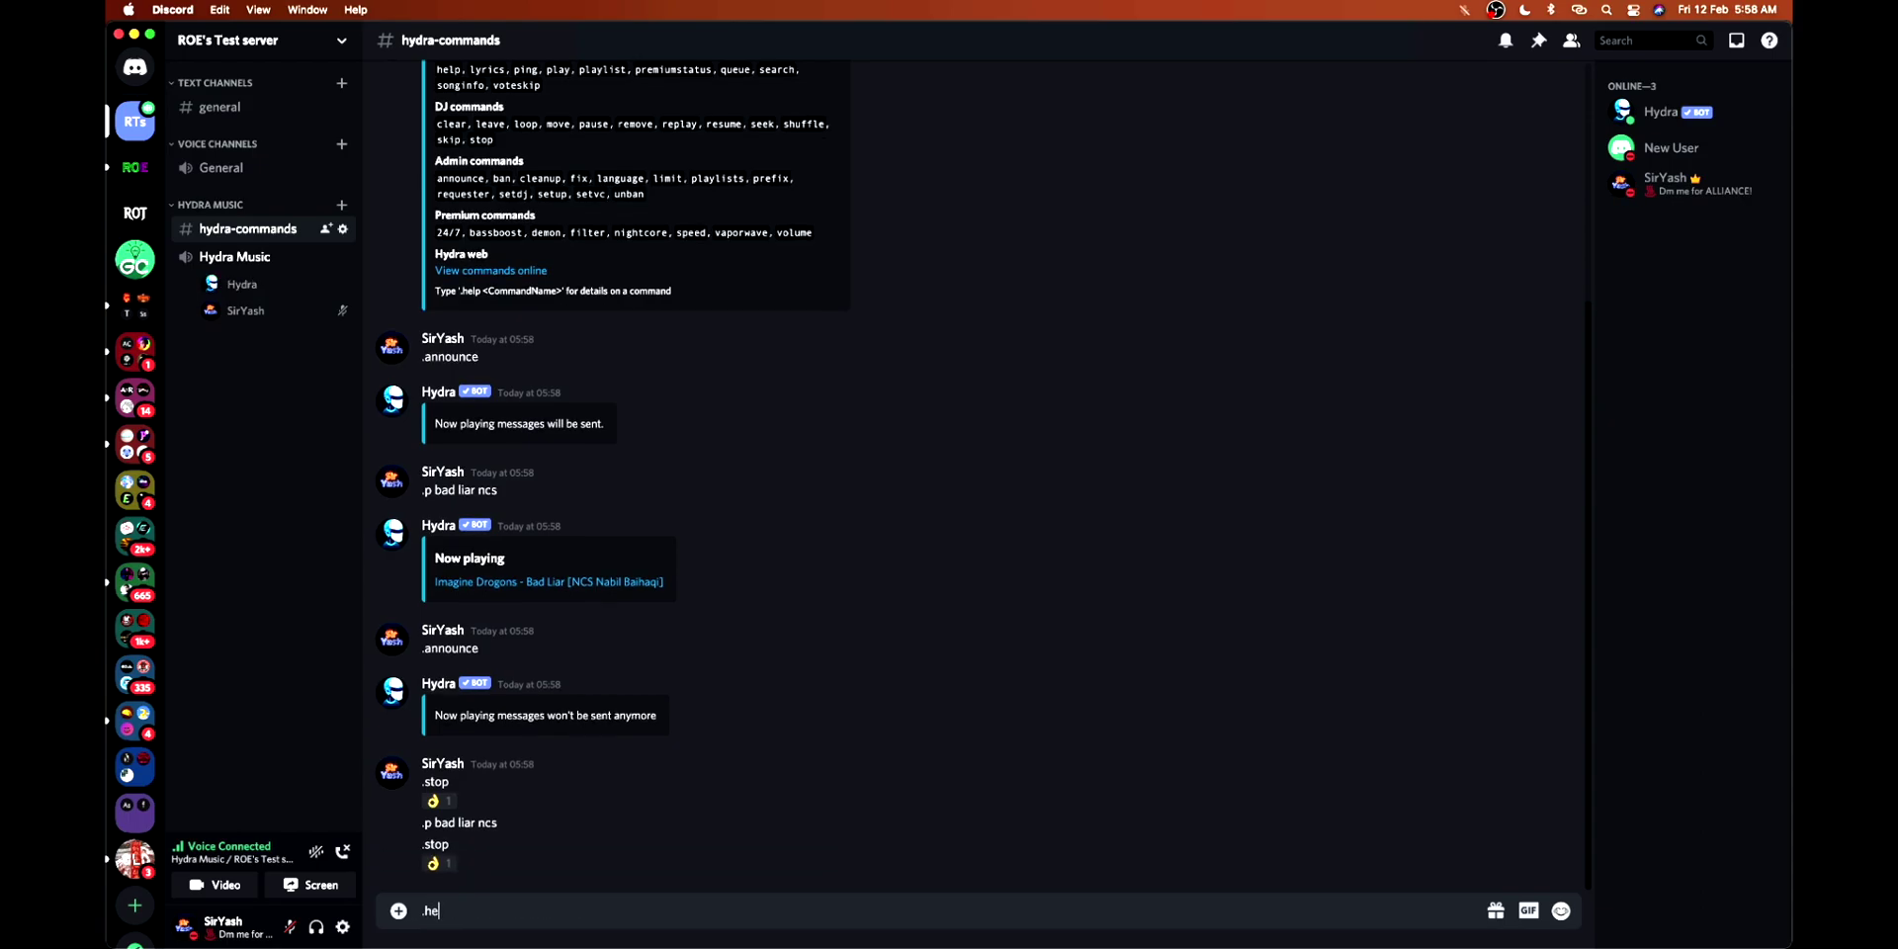
pyautogui.press('Return')
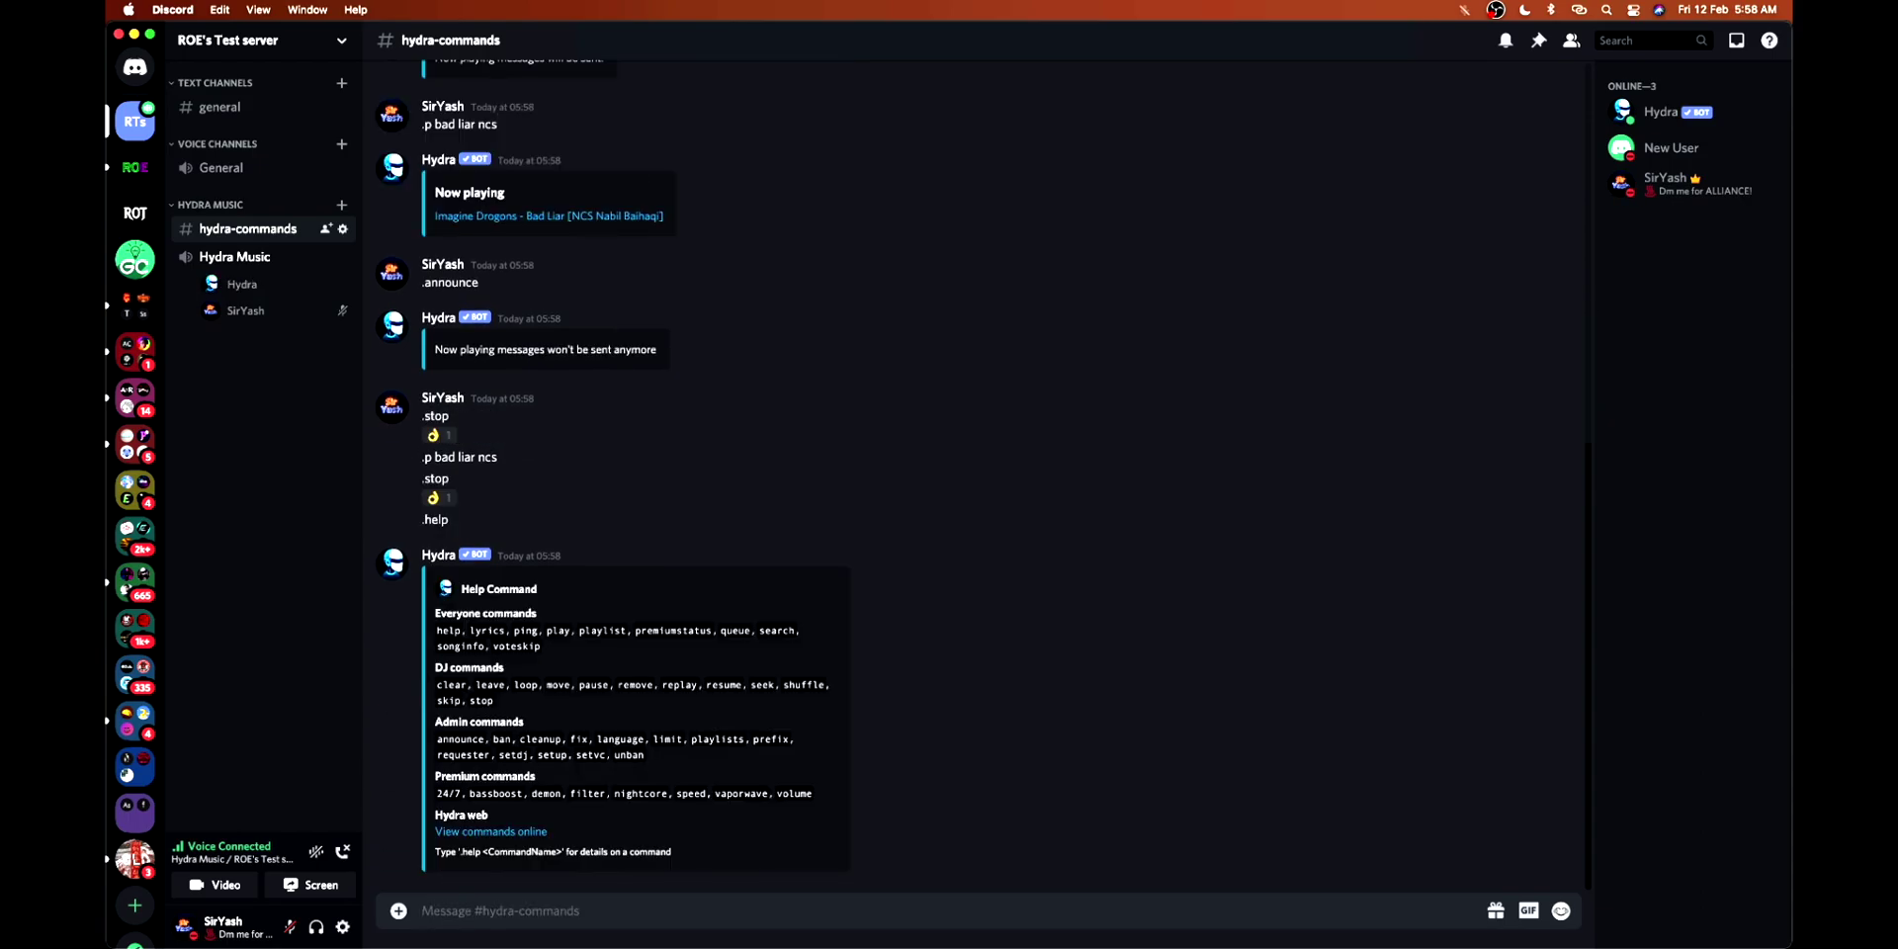
pyautogui.write('.ban @new')
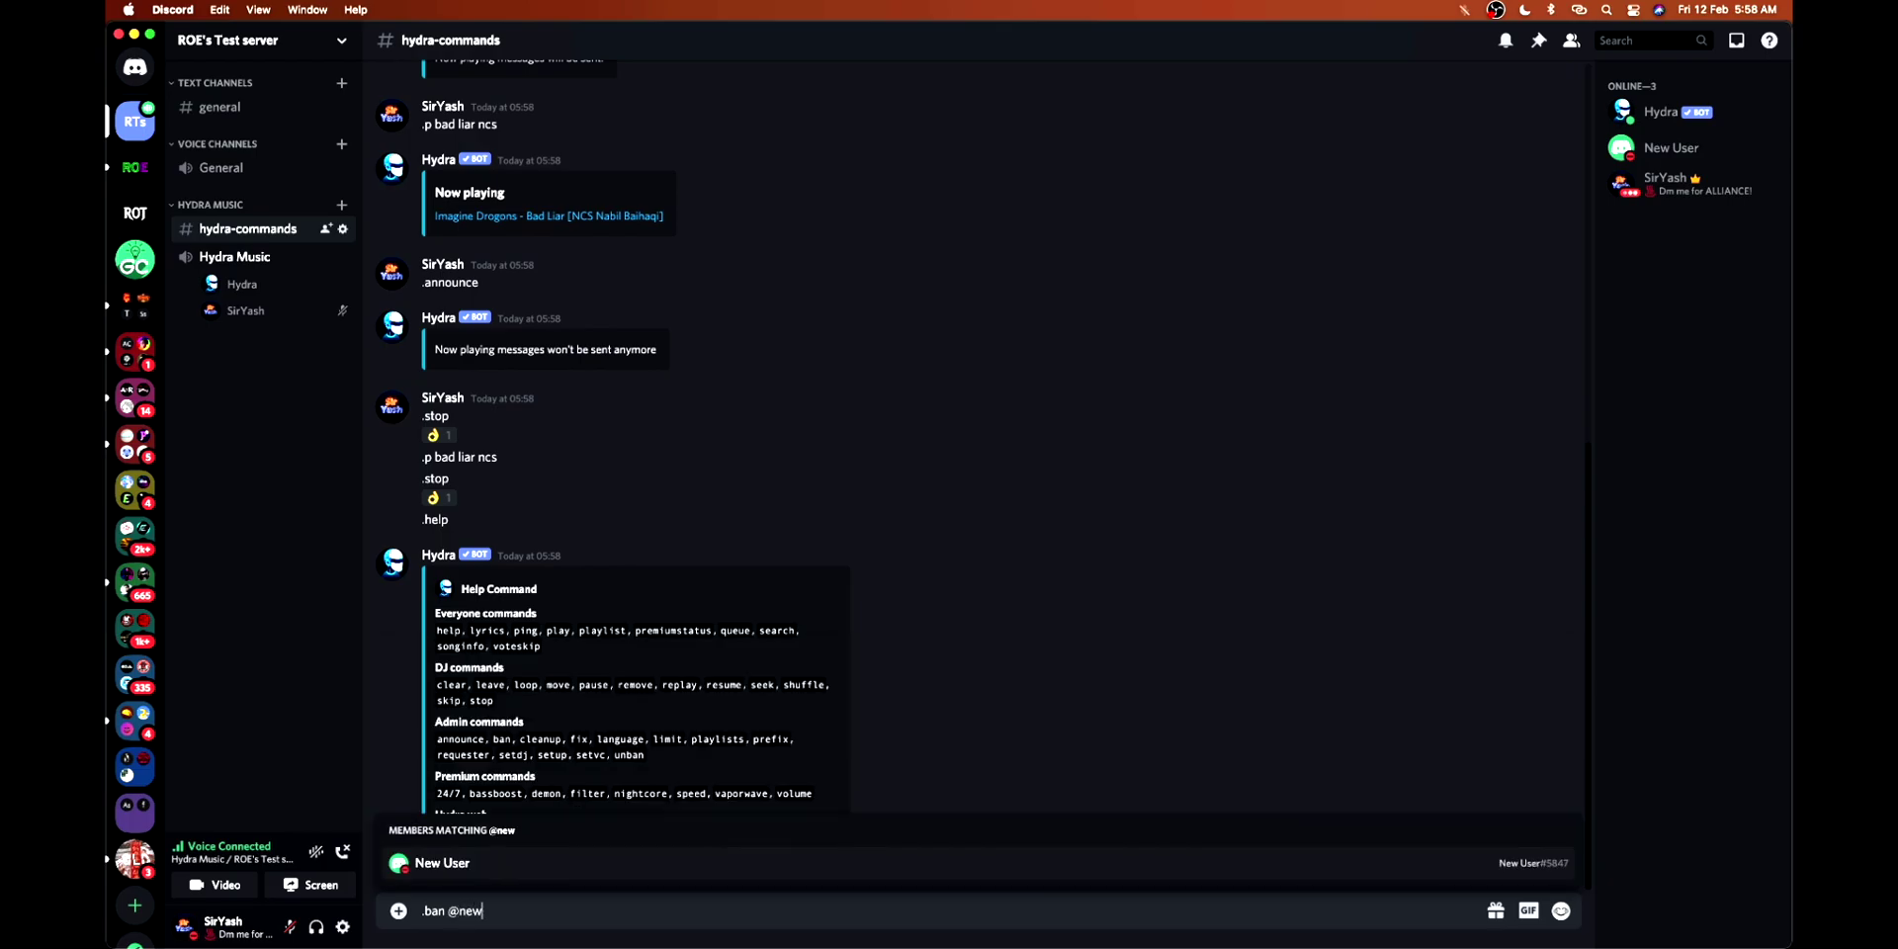
pyautogui.press('Tab')
pyautogui.press('Return')
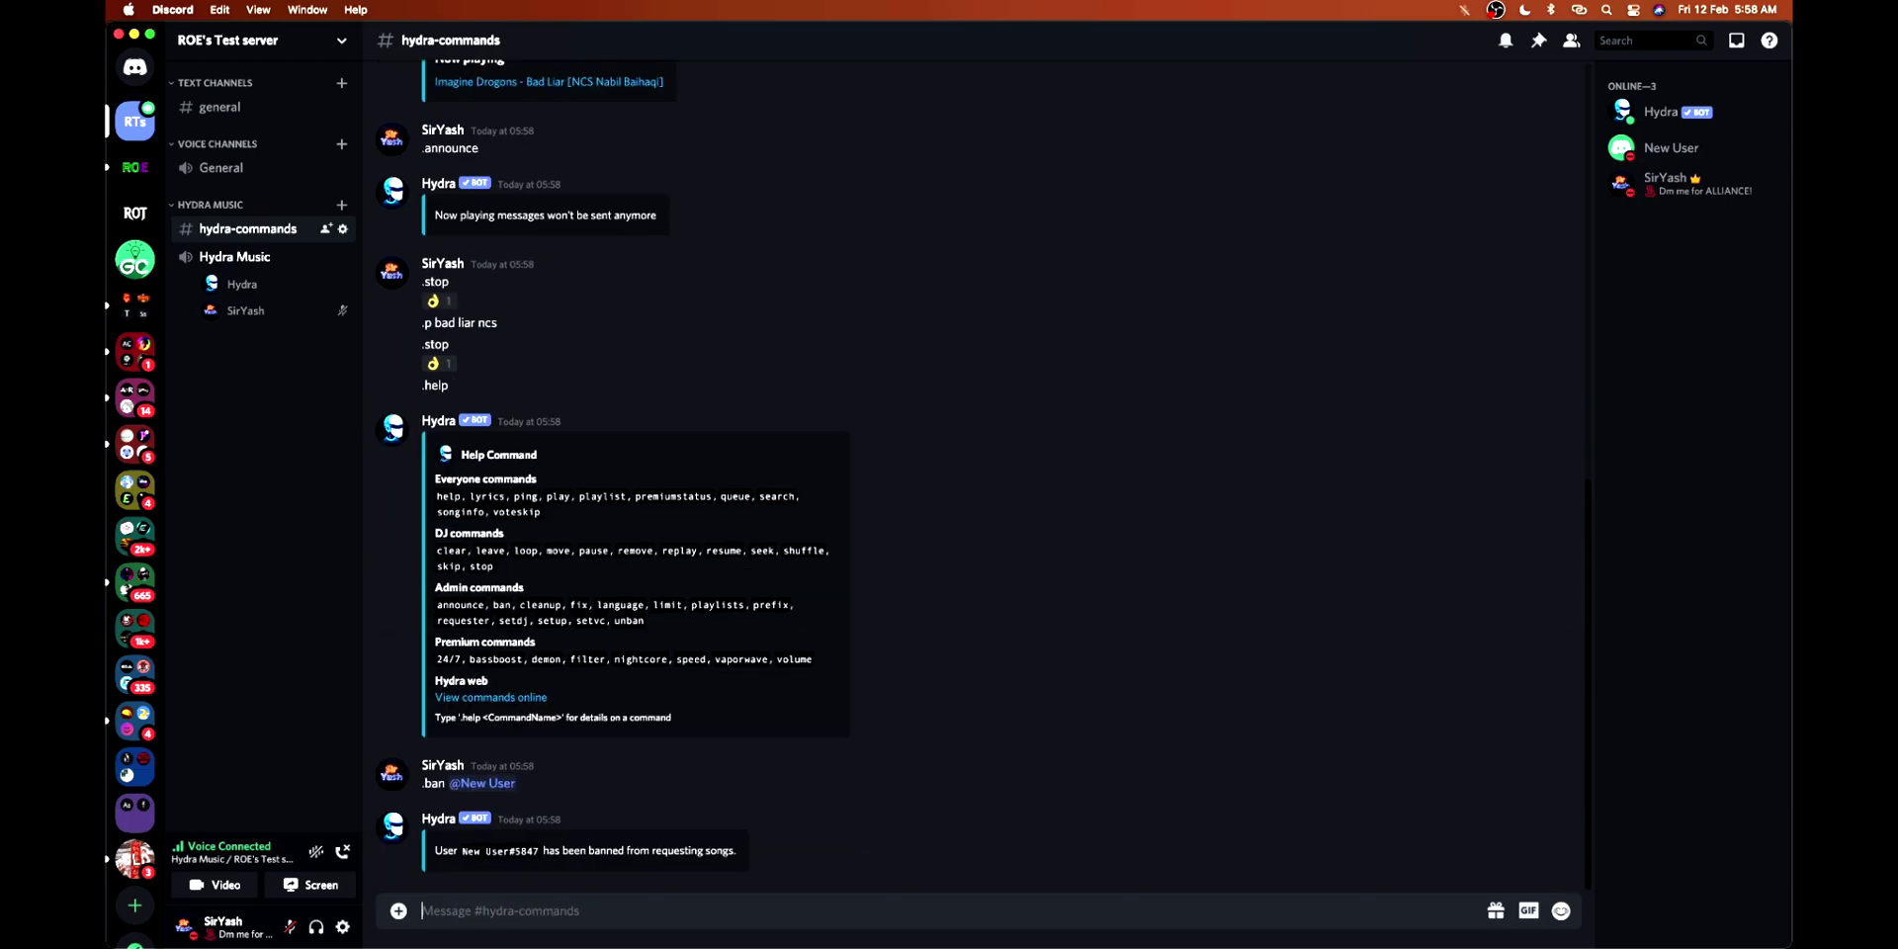
pyautogui.press('F3')
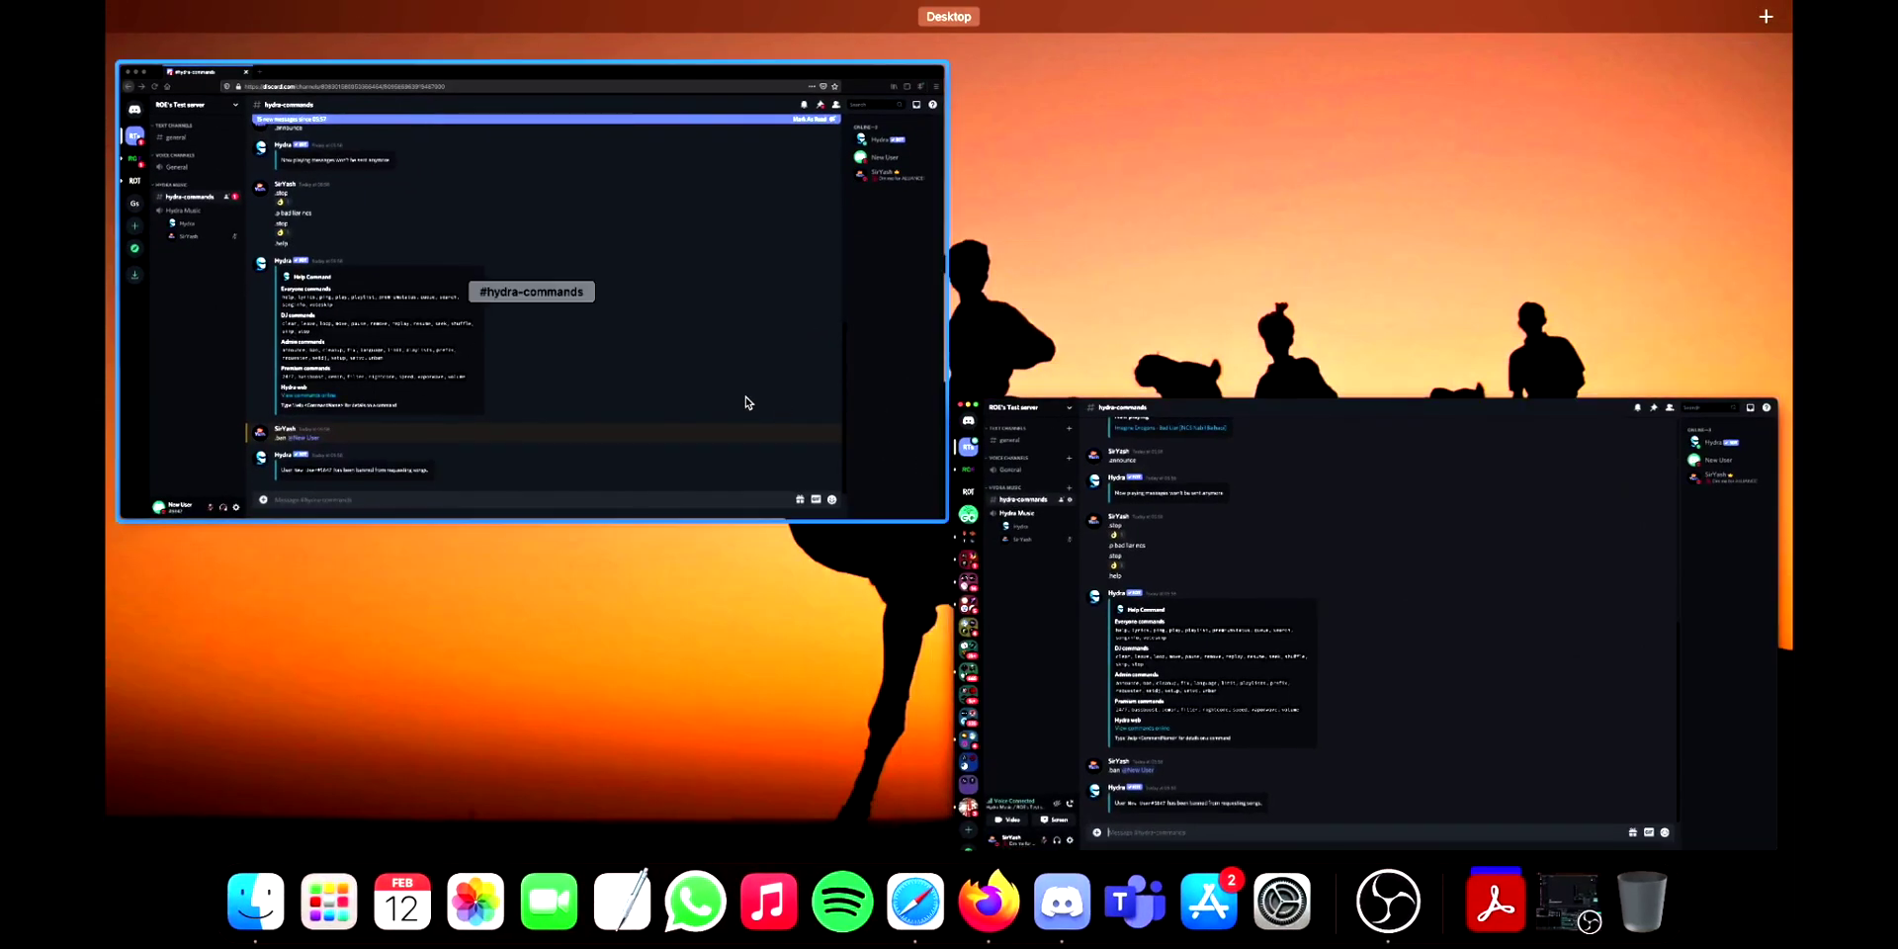
# As New User in Firefox, join Hydra Music, send .p bad liar ncs, and allow the microphone
pyautogui.click(746, 397)
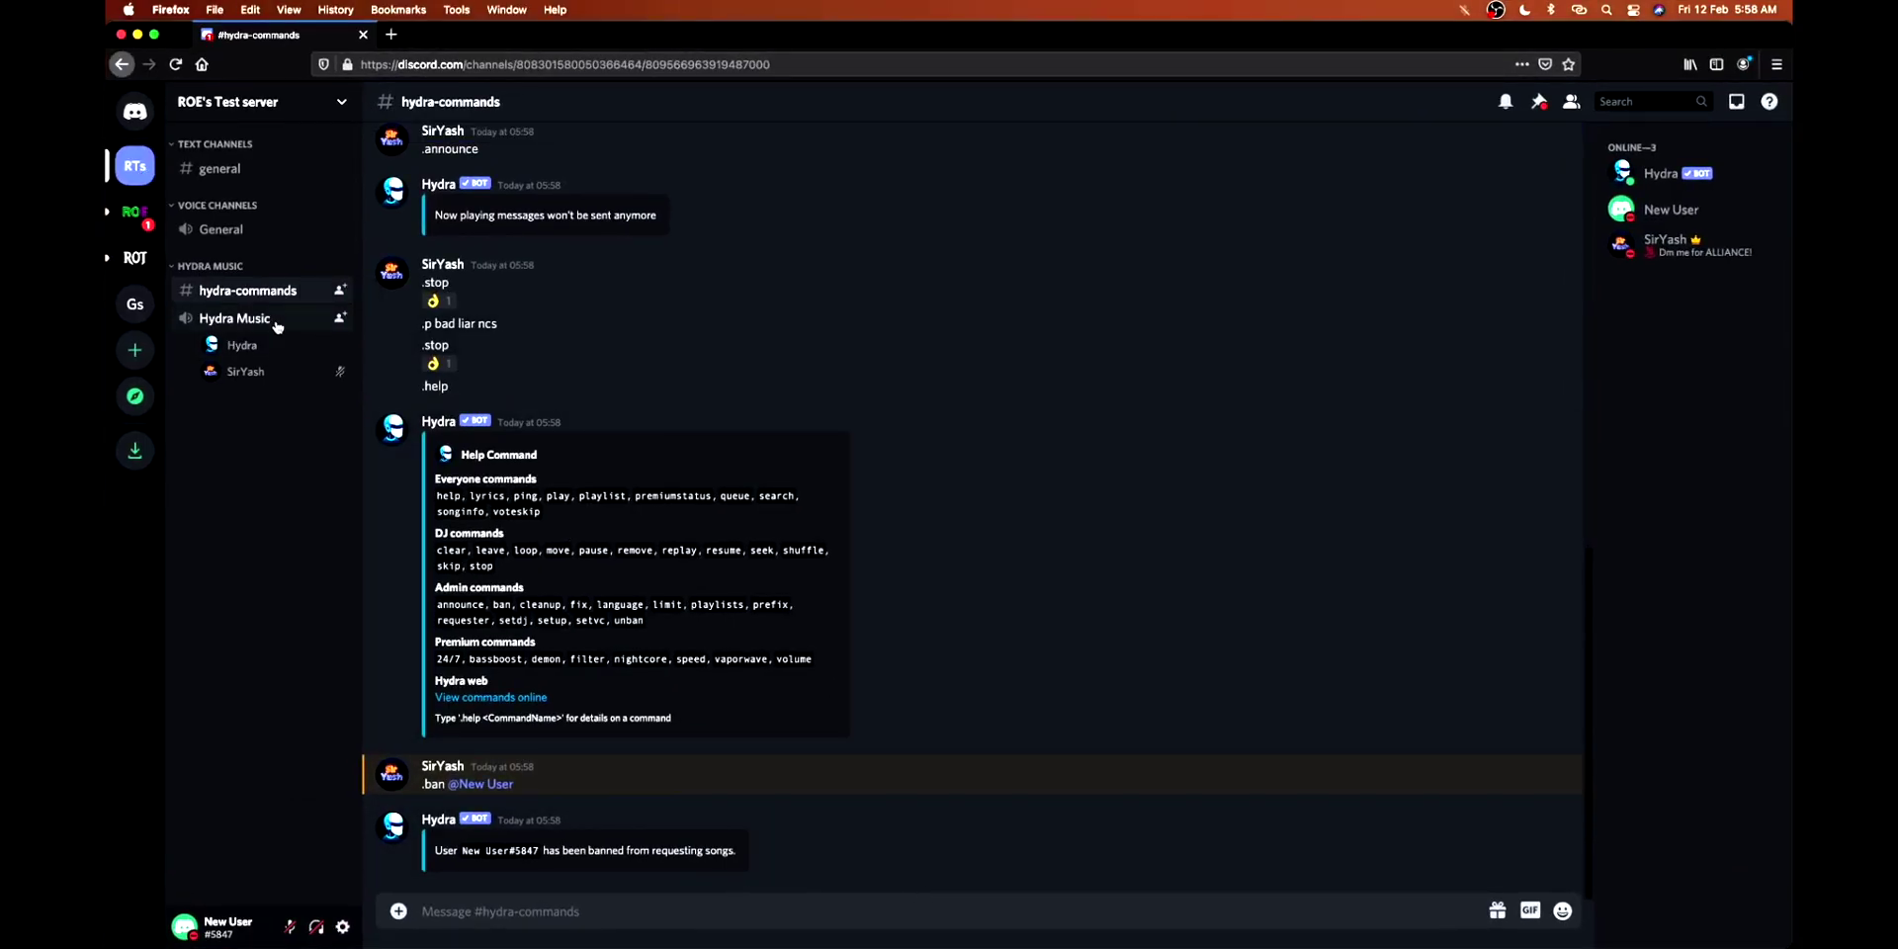
pyautogui.click(234, 319)
pyautogui.click(924, 912)
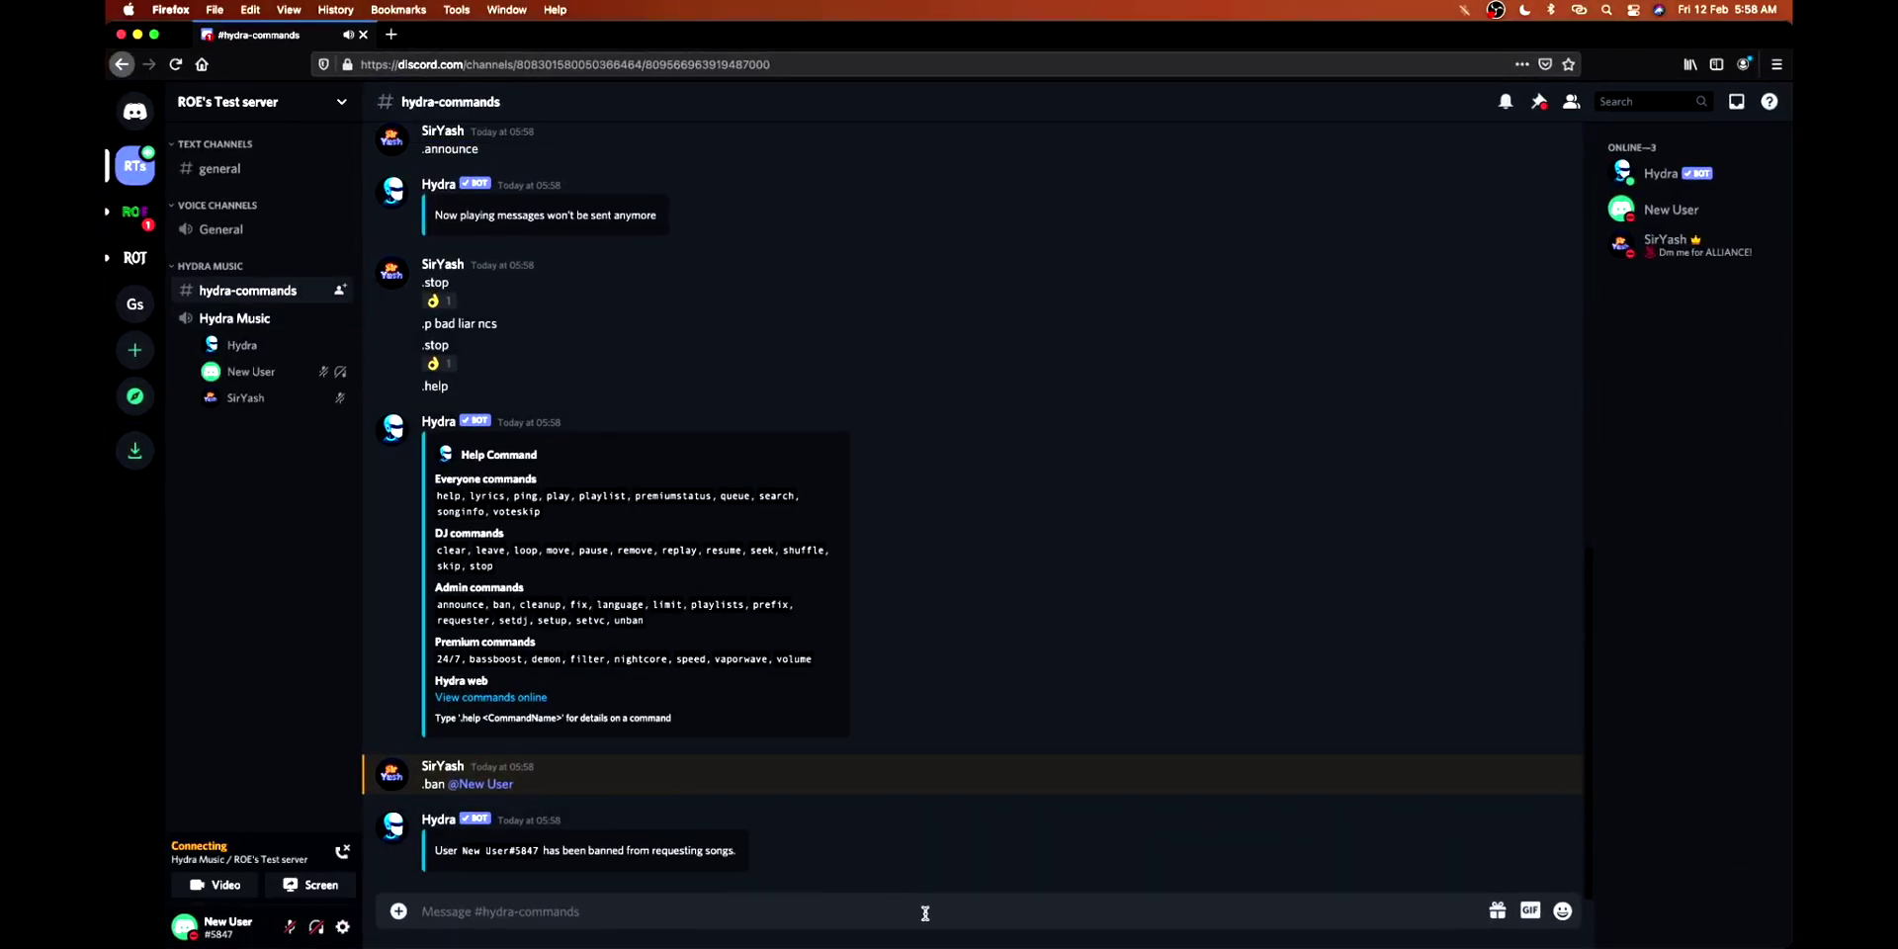
pyautogui.write('.')
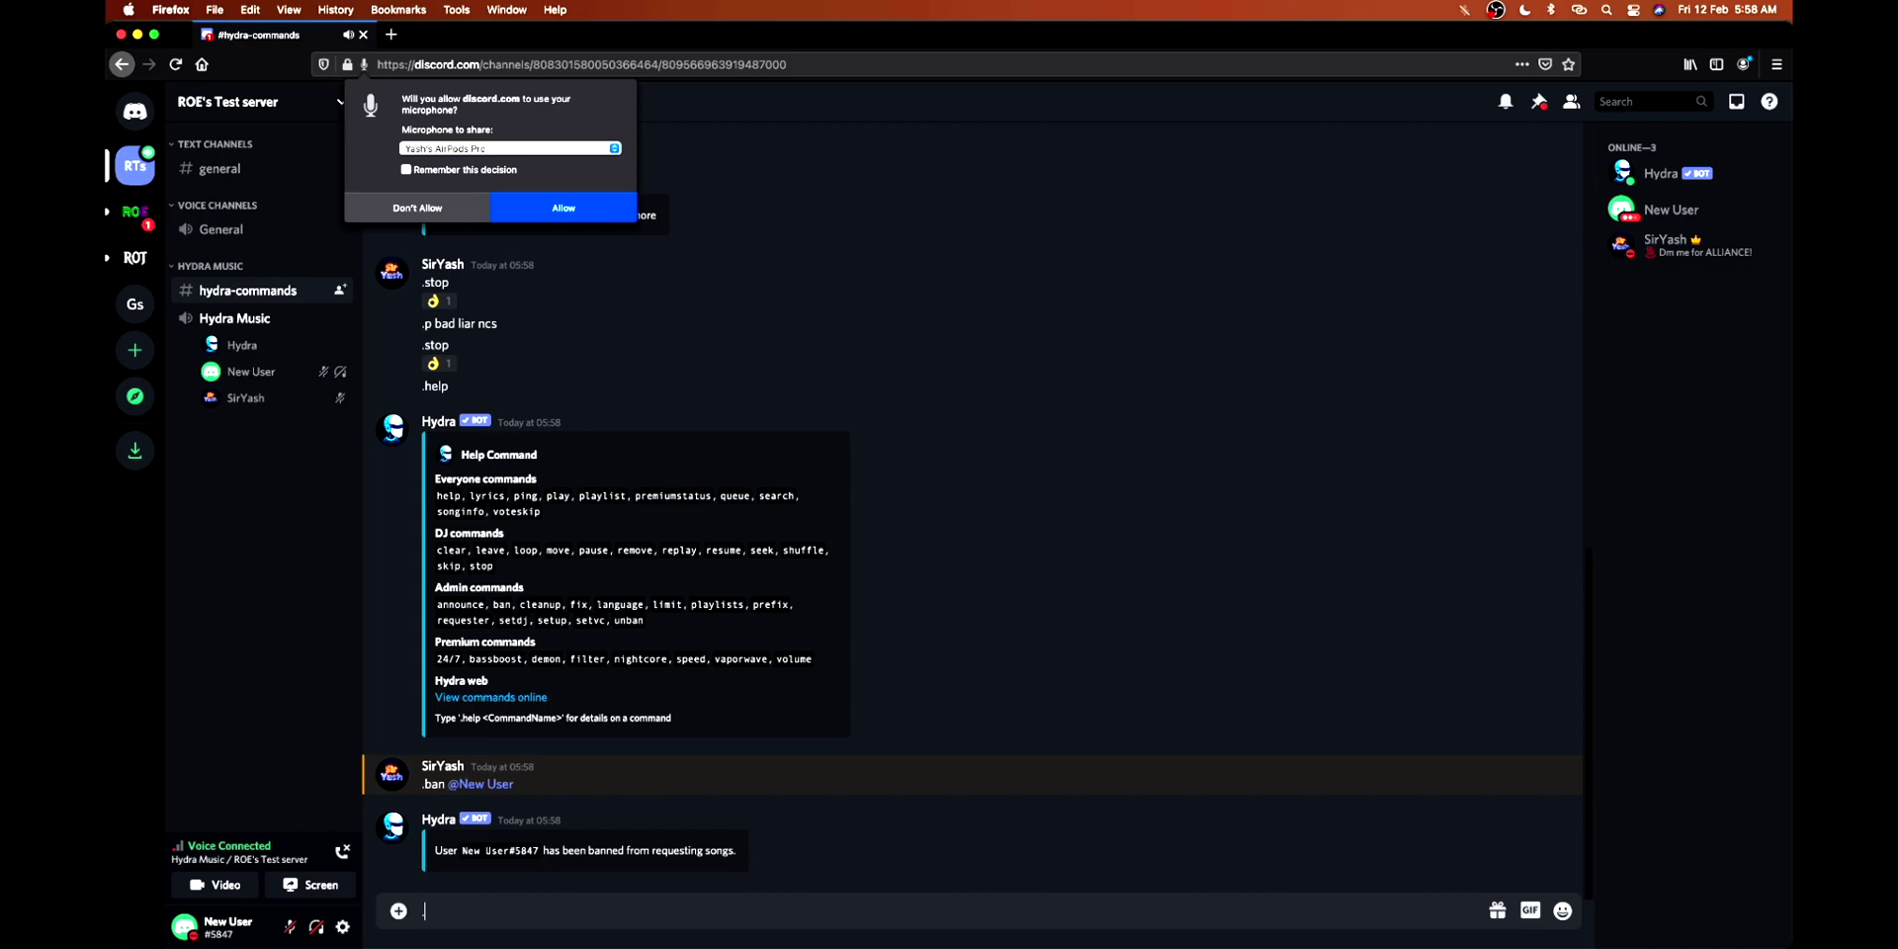
pyautogui.press('BackSpace')
pyautogui.write('bad liar n')
pyautogui.write('cs')
pyautogui.press('Return')
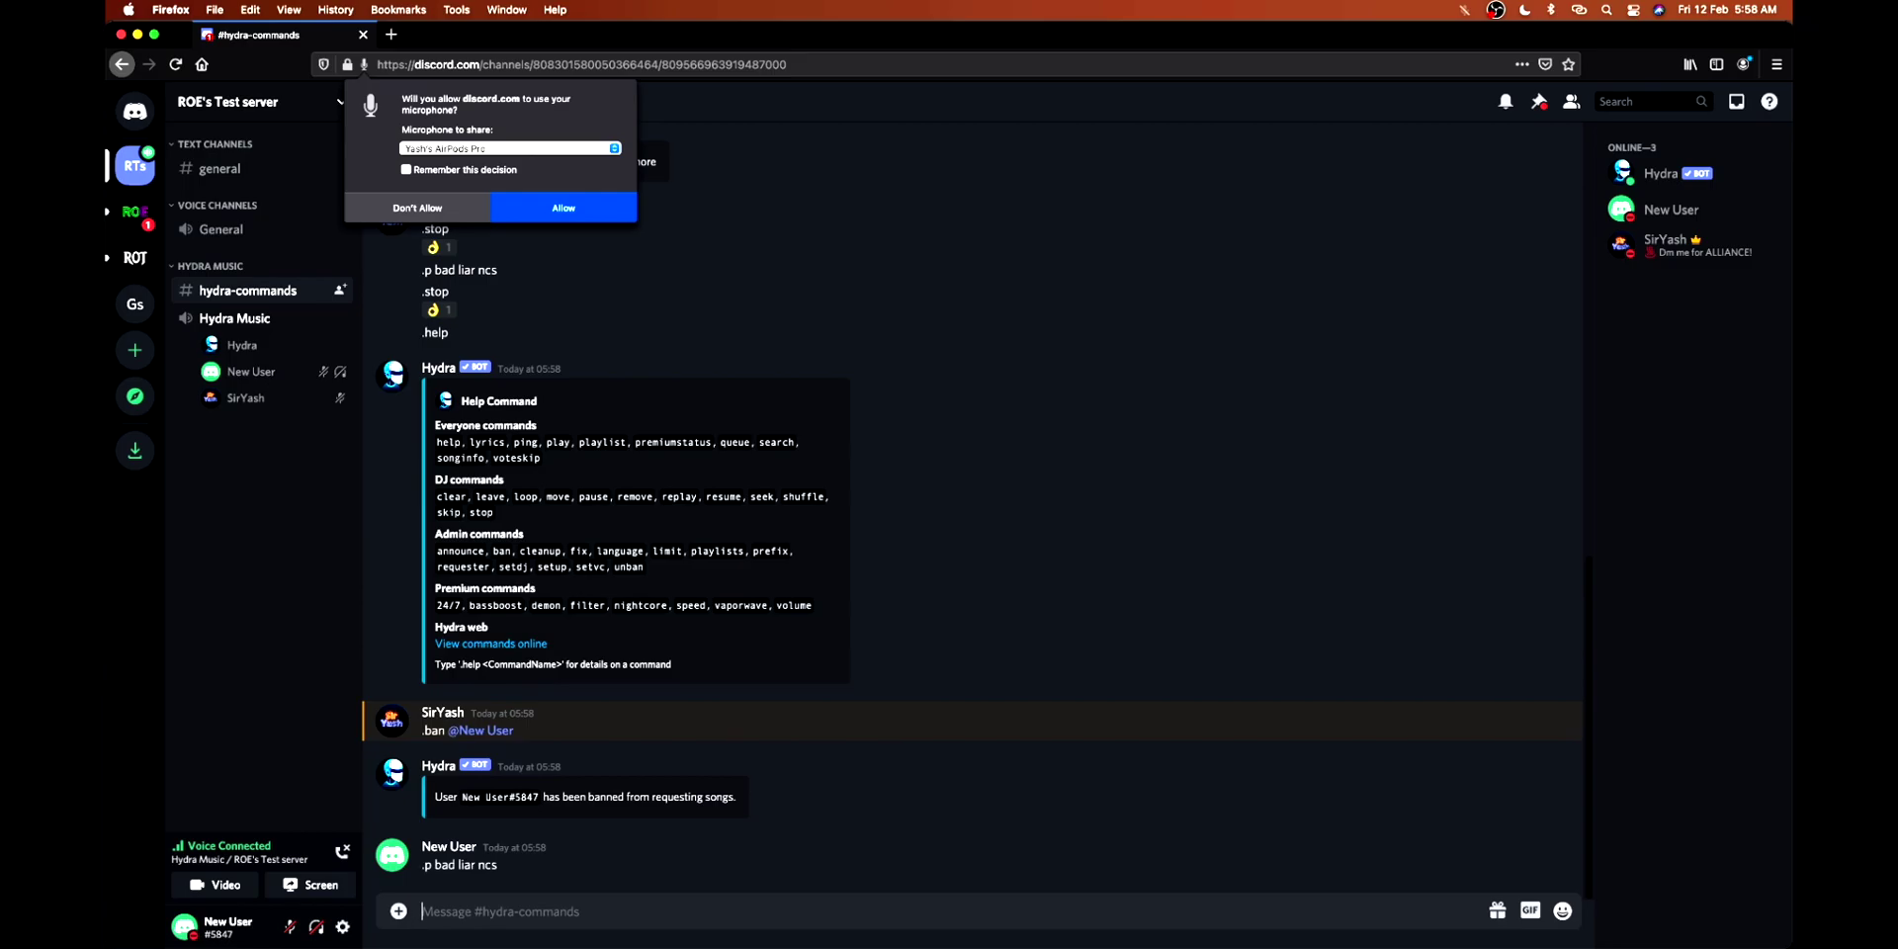
pyautogui.click(564, 208)
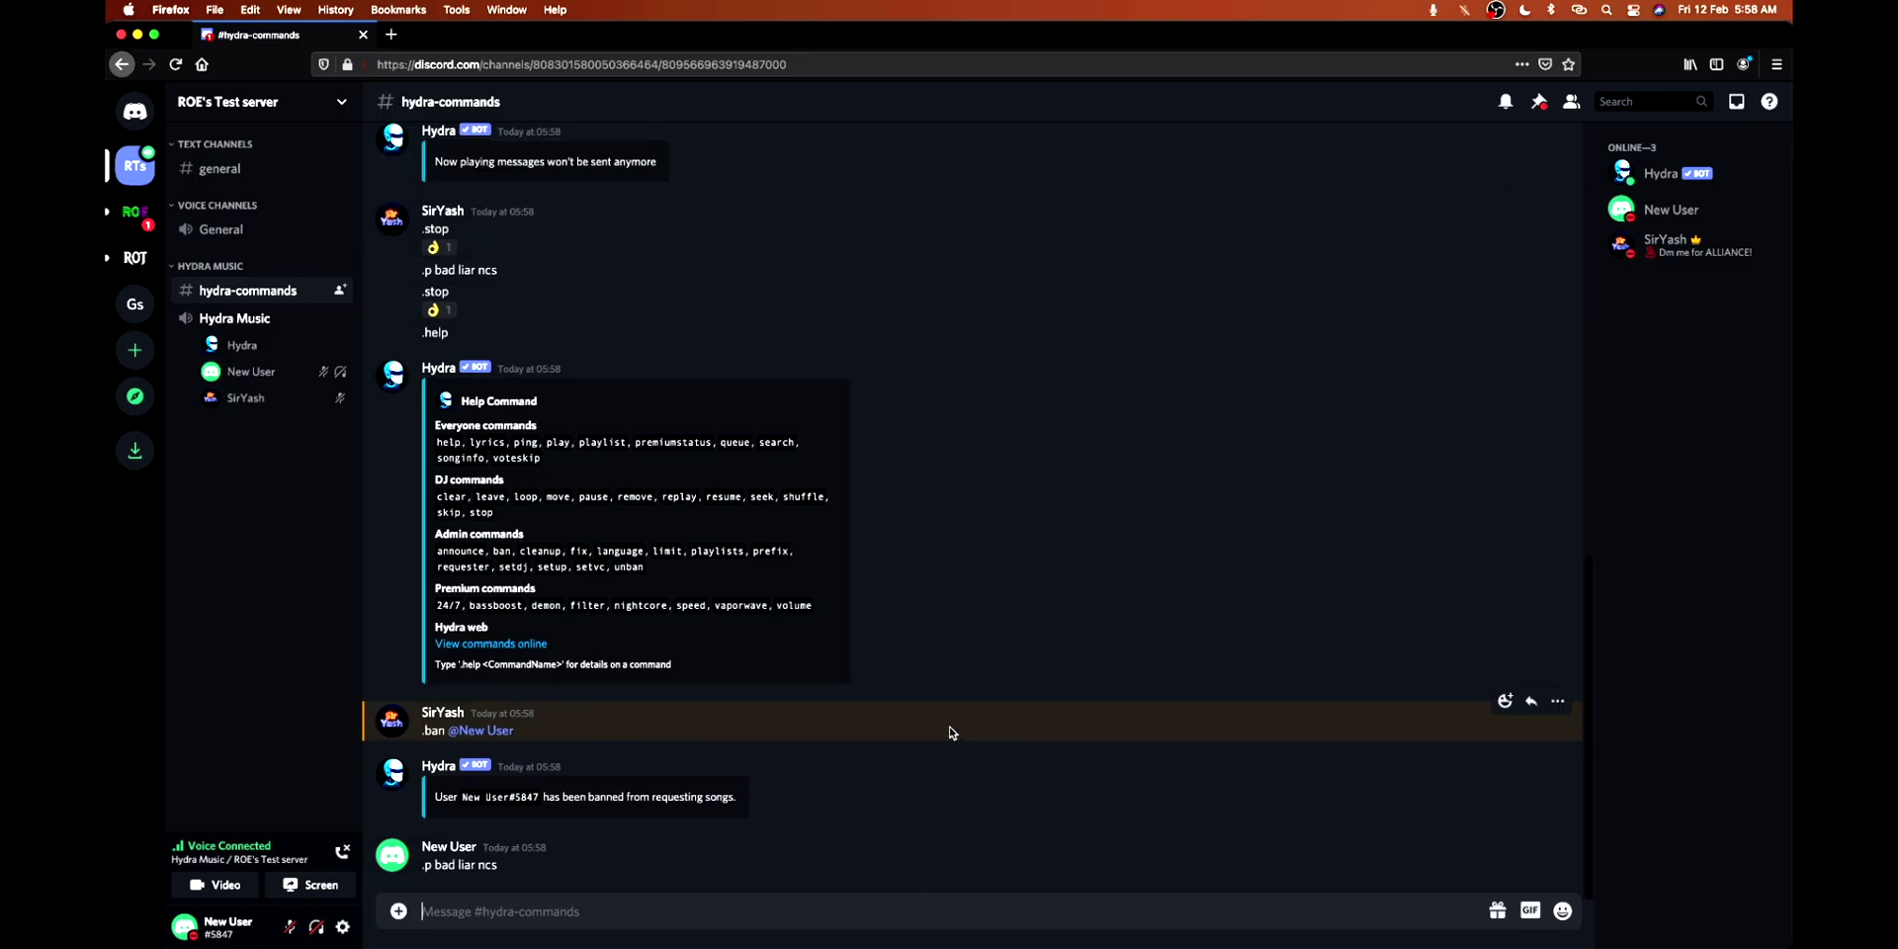
pyautogui.hotkey('ctrl', 'Up')
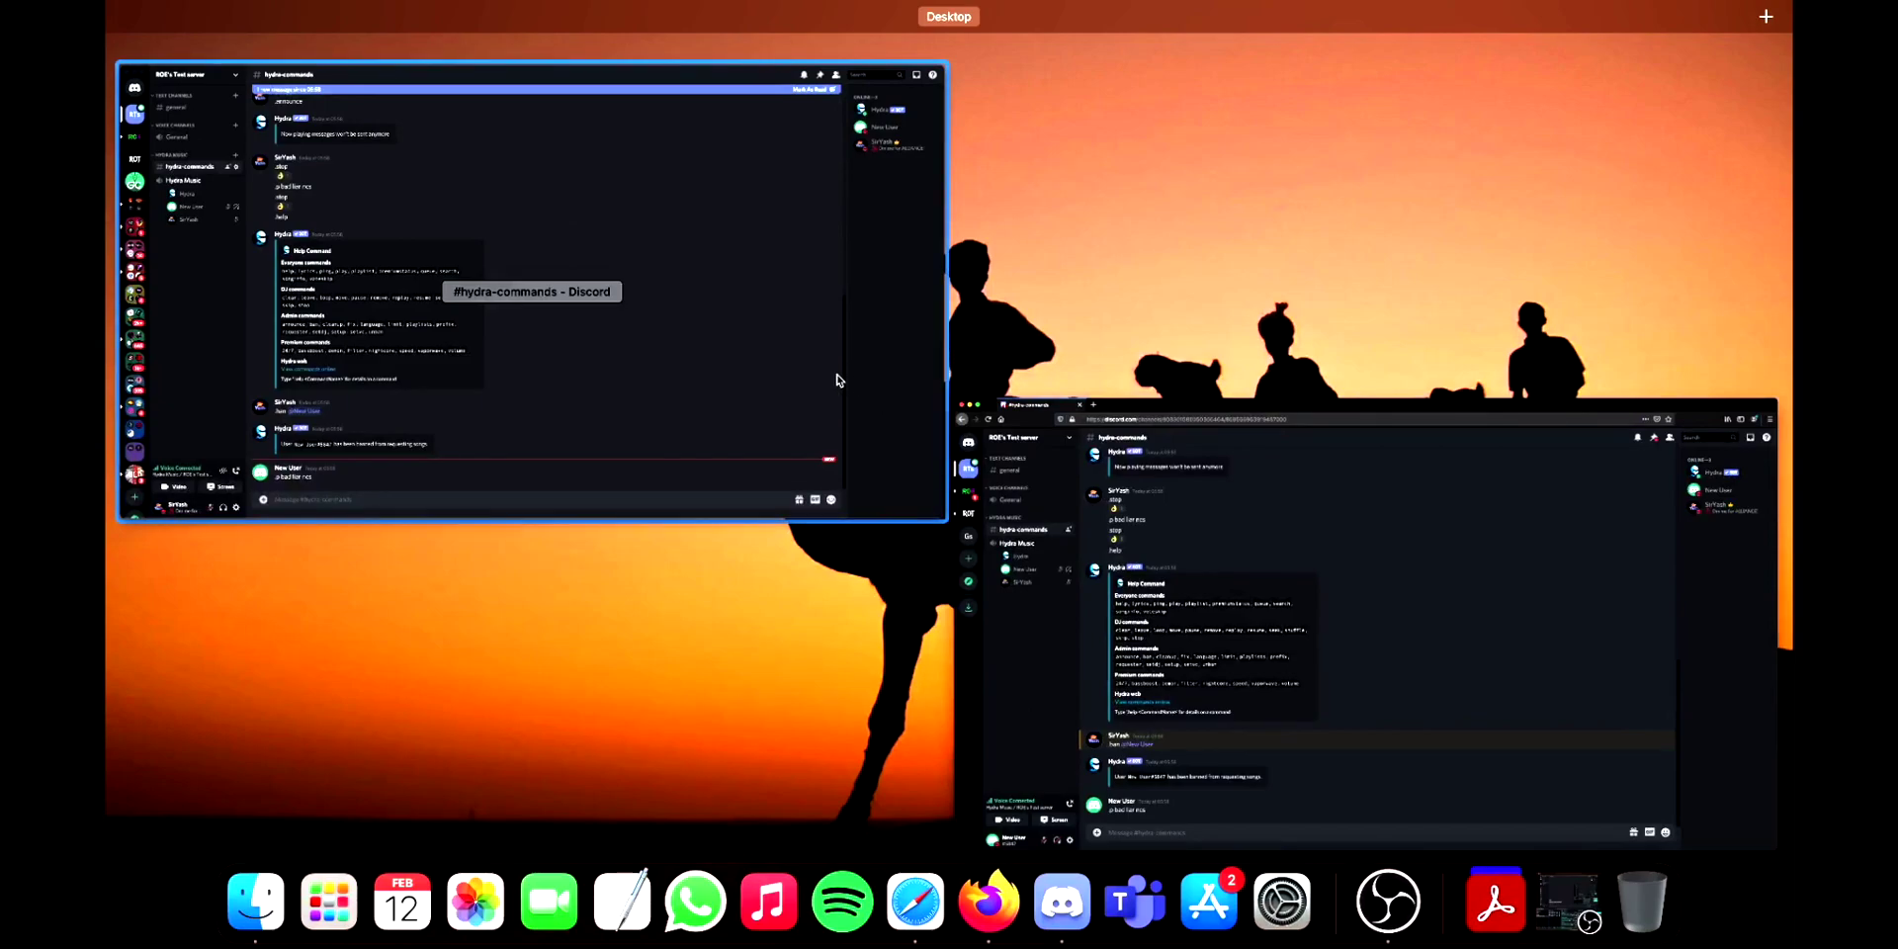
pyautogui.click(836, 380)
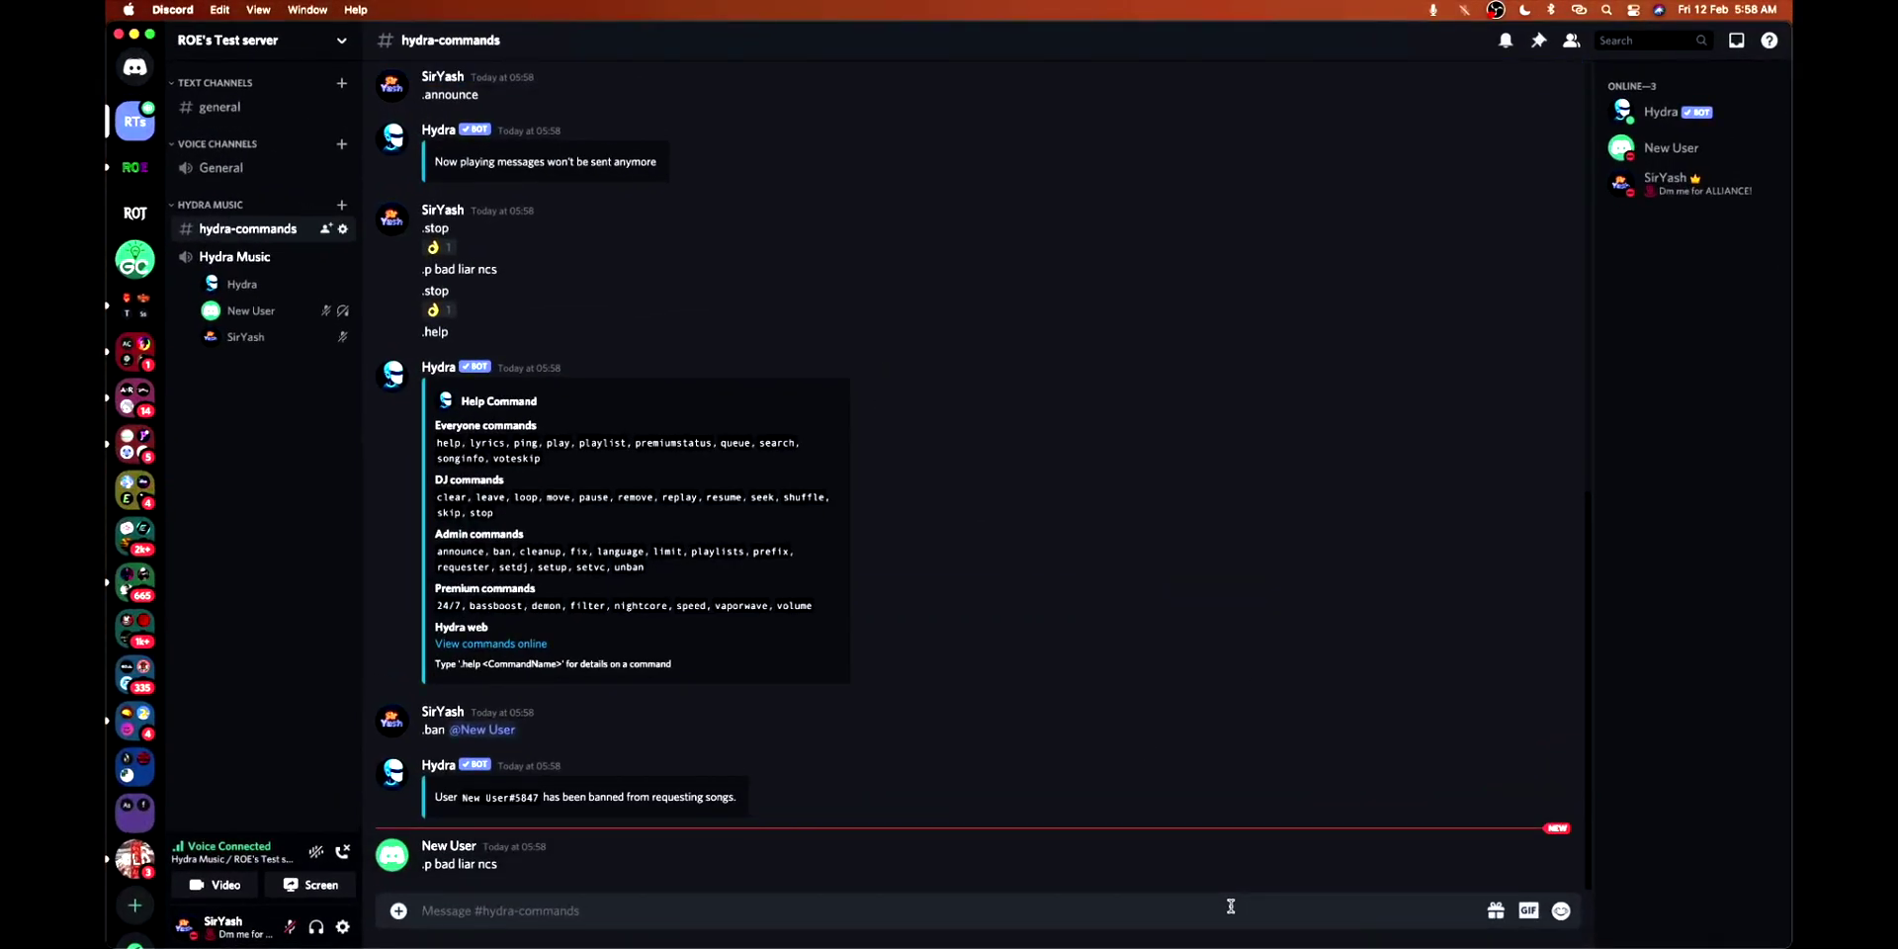
pyautogui.write('.p')
pyautogui.write('.unban @')
pyautogui.write('New')
pyautogui.press('Tab')
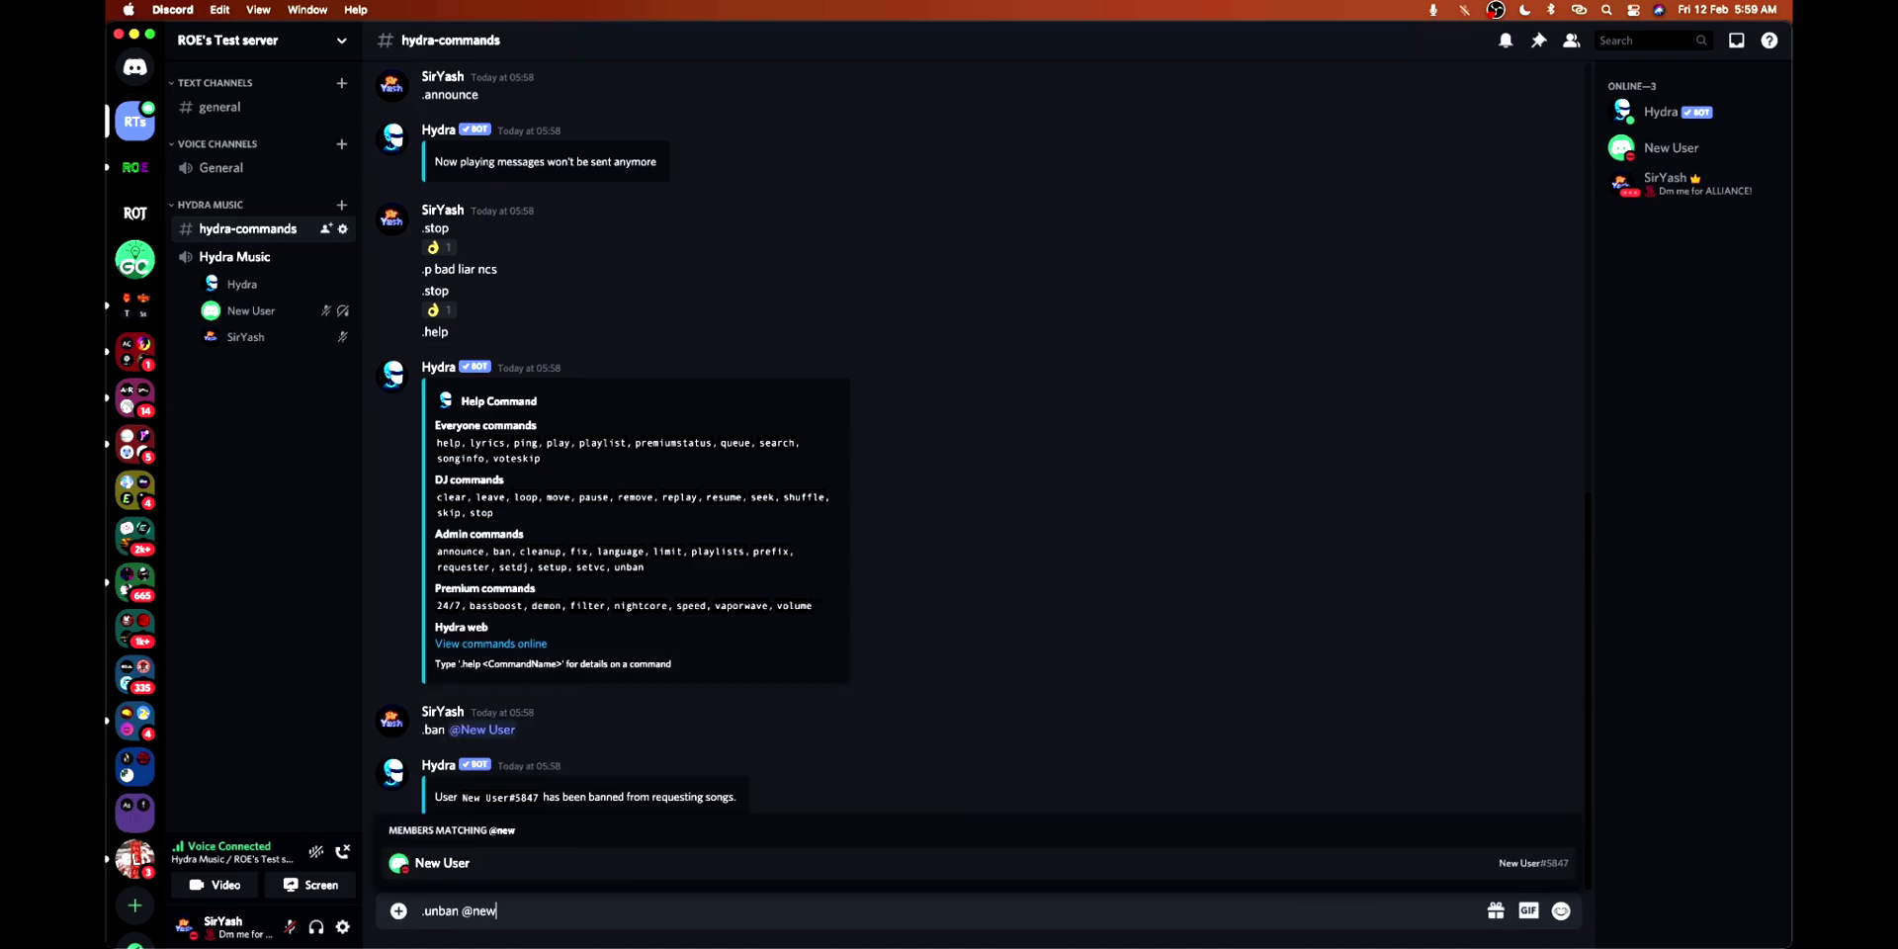
pyautogui.press('Return')
# As New User in Firefox, request Bad Liar again with .p bad liar ncs
pyautogui.hotkey('ctrl', 'Up')
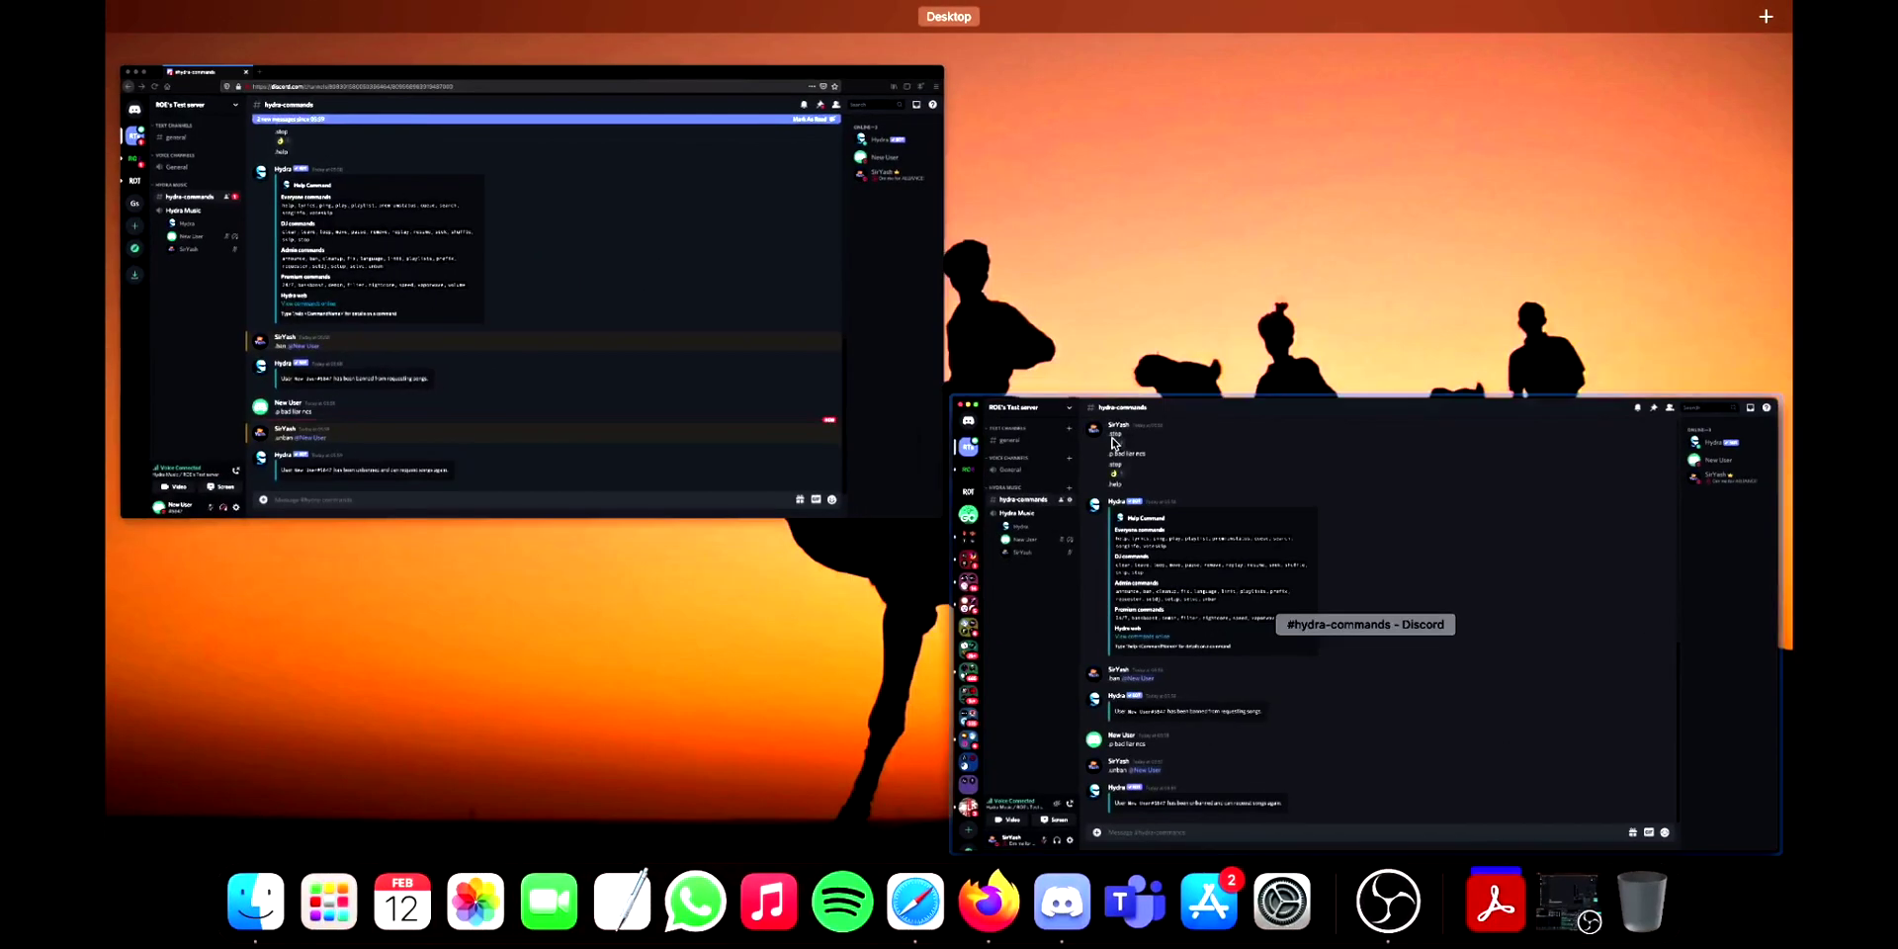
pyautogui.click(505, 342)
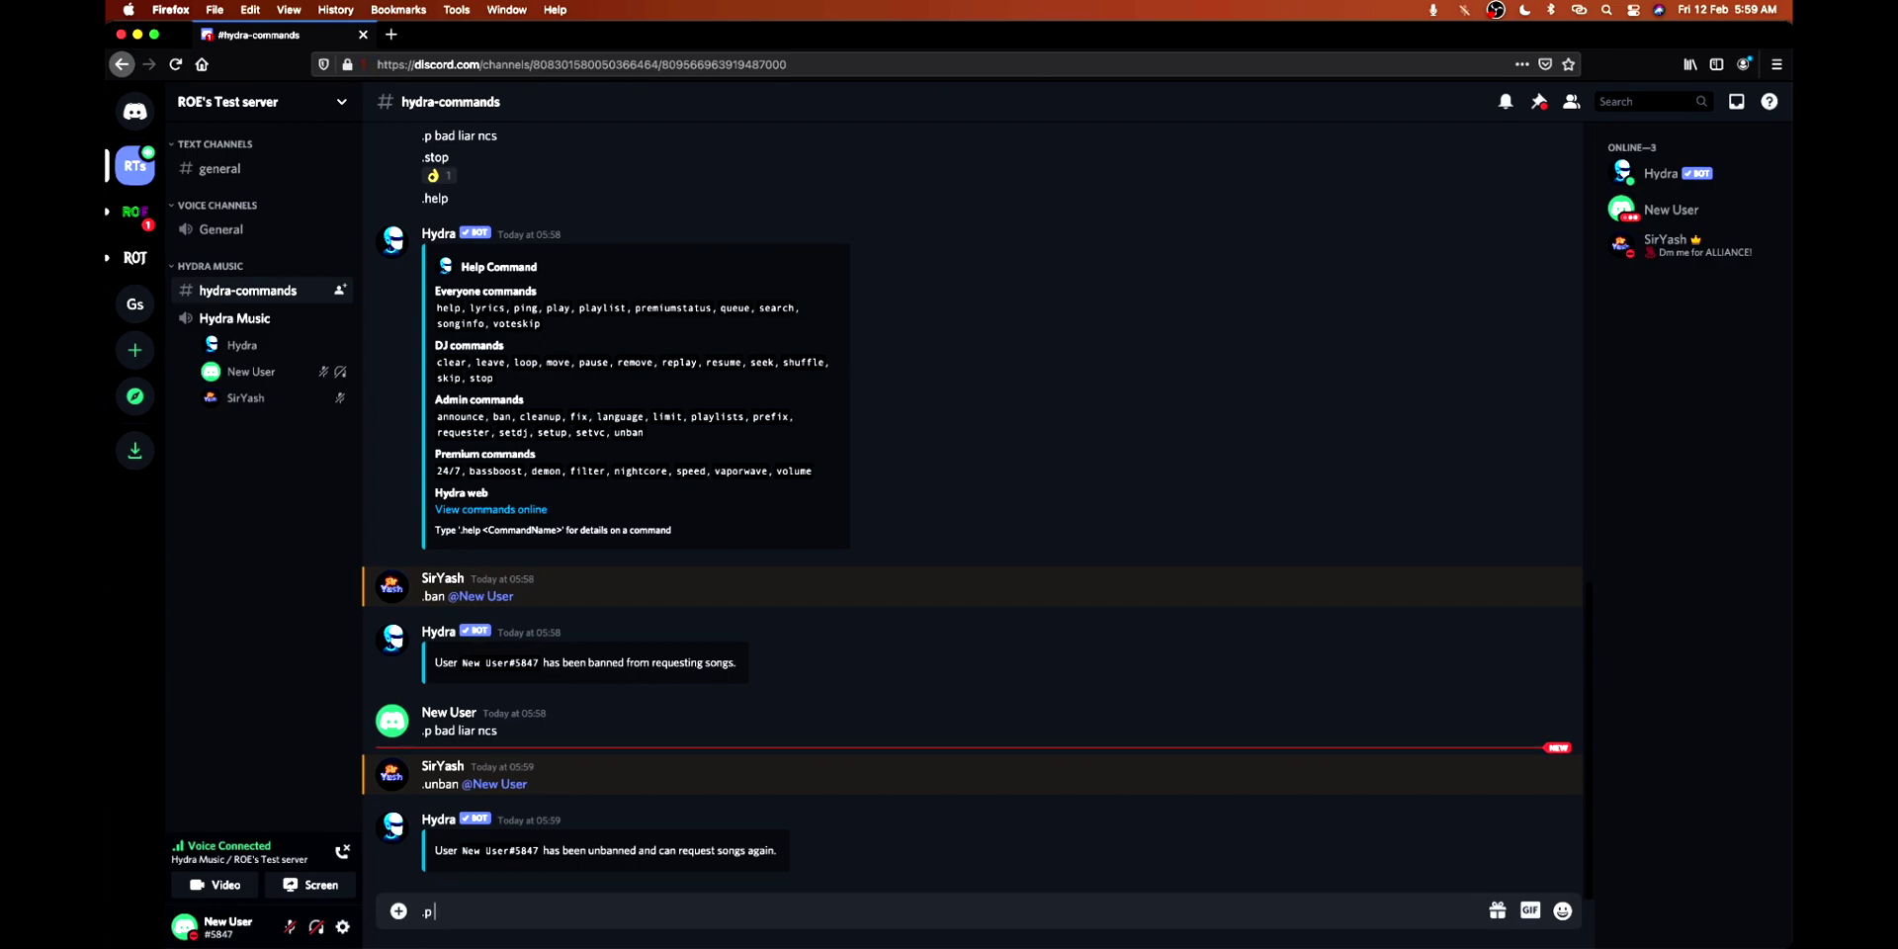
pyautogui.write('.p bad liar ncs')
pyautogui.press('Return')
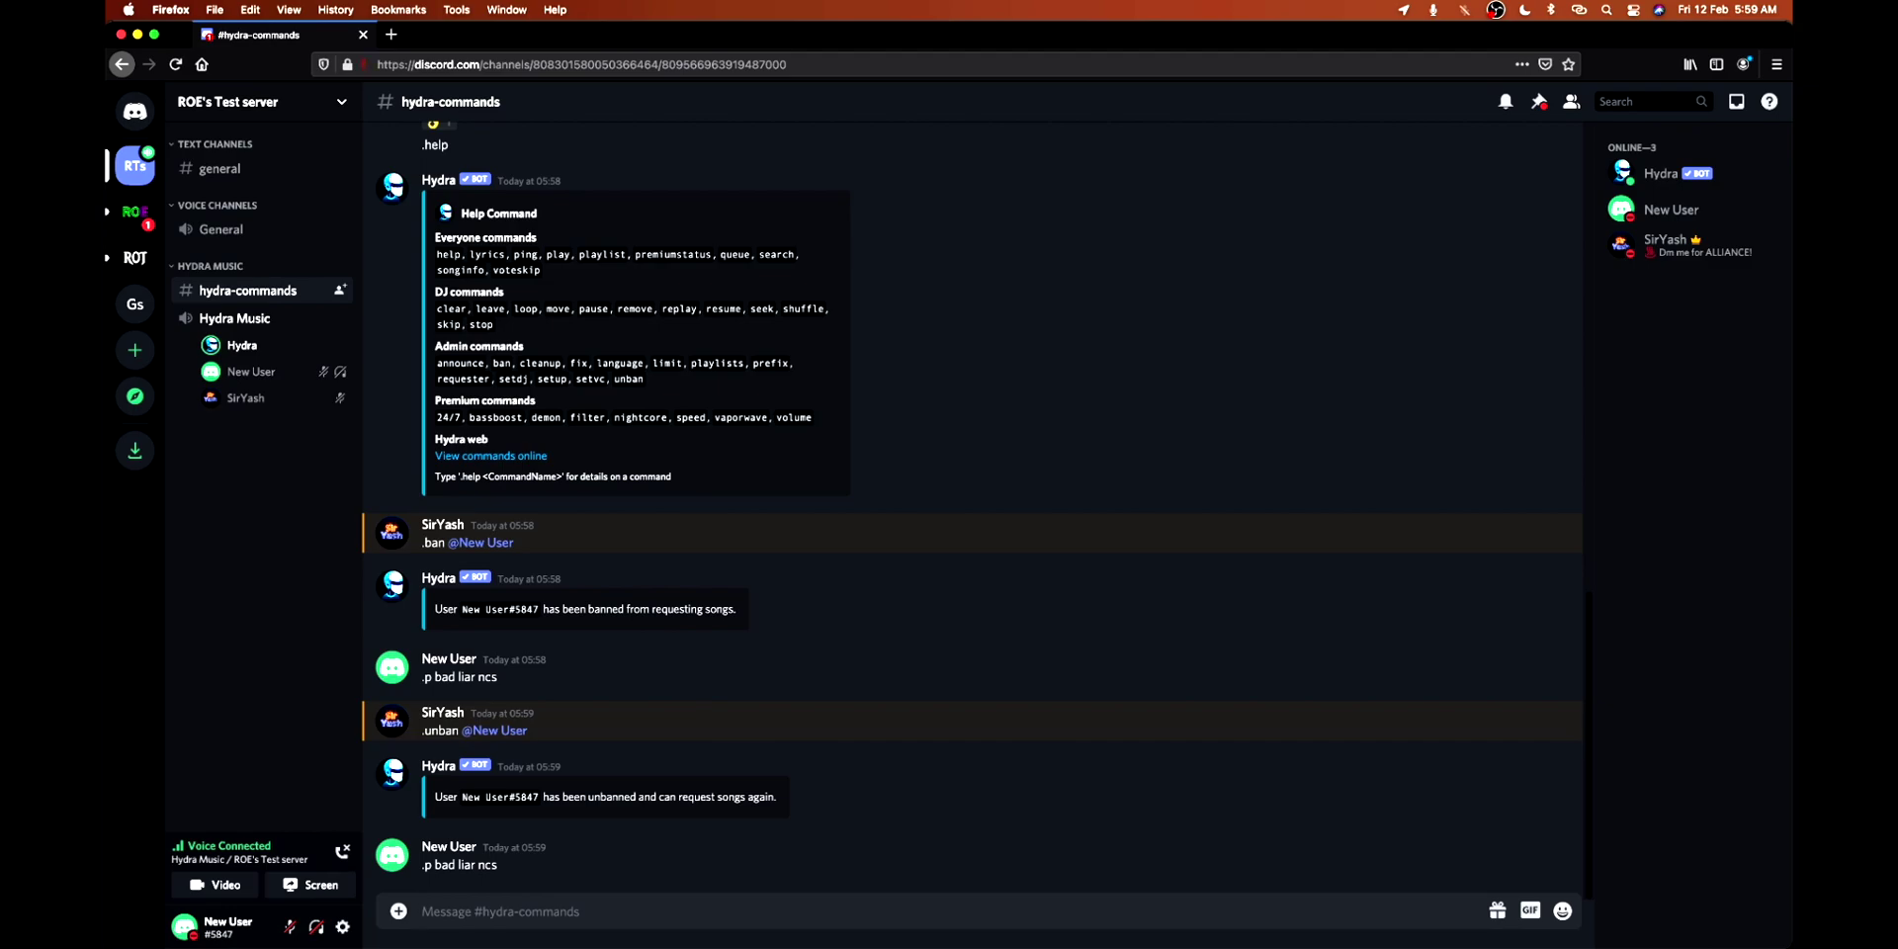
pyautogui.write('.skip')
# Stop playback as New User, then send .help and .cleanup as SirYash
pyautogui.press('Return')
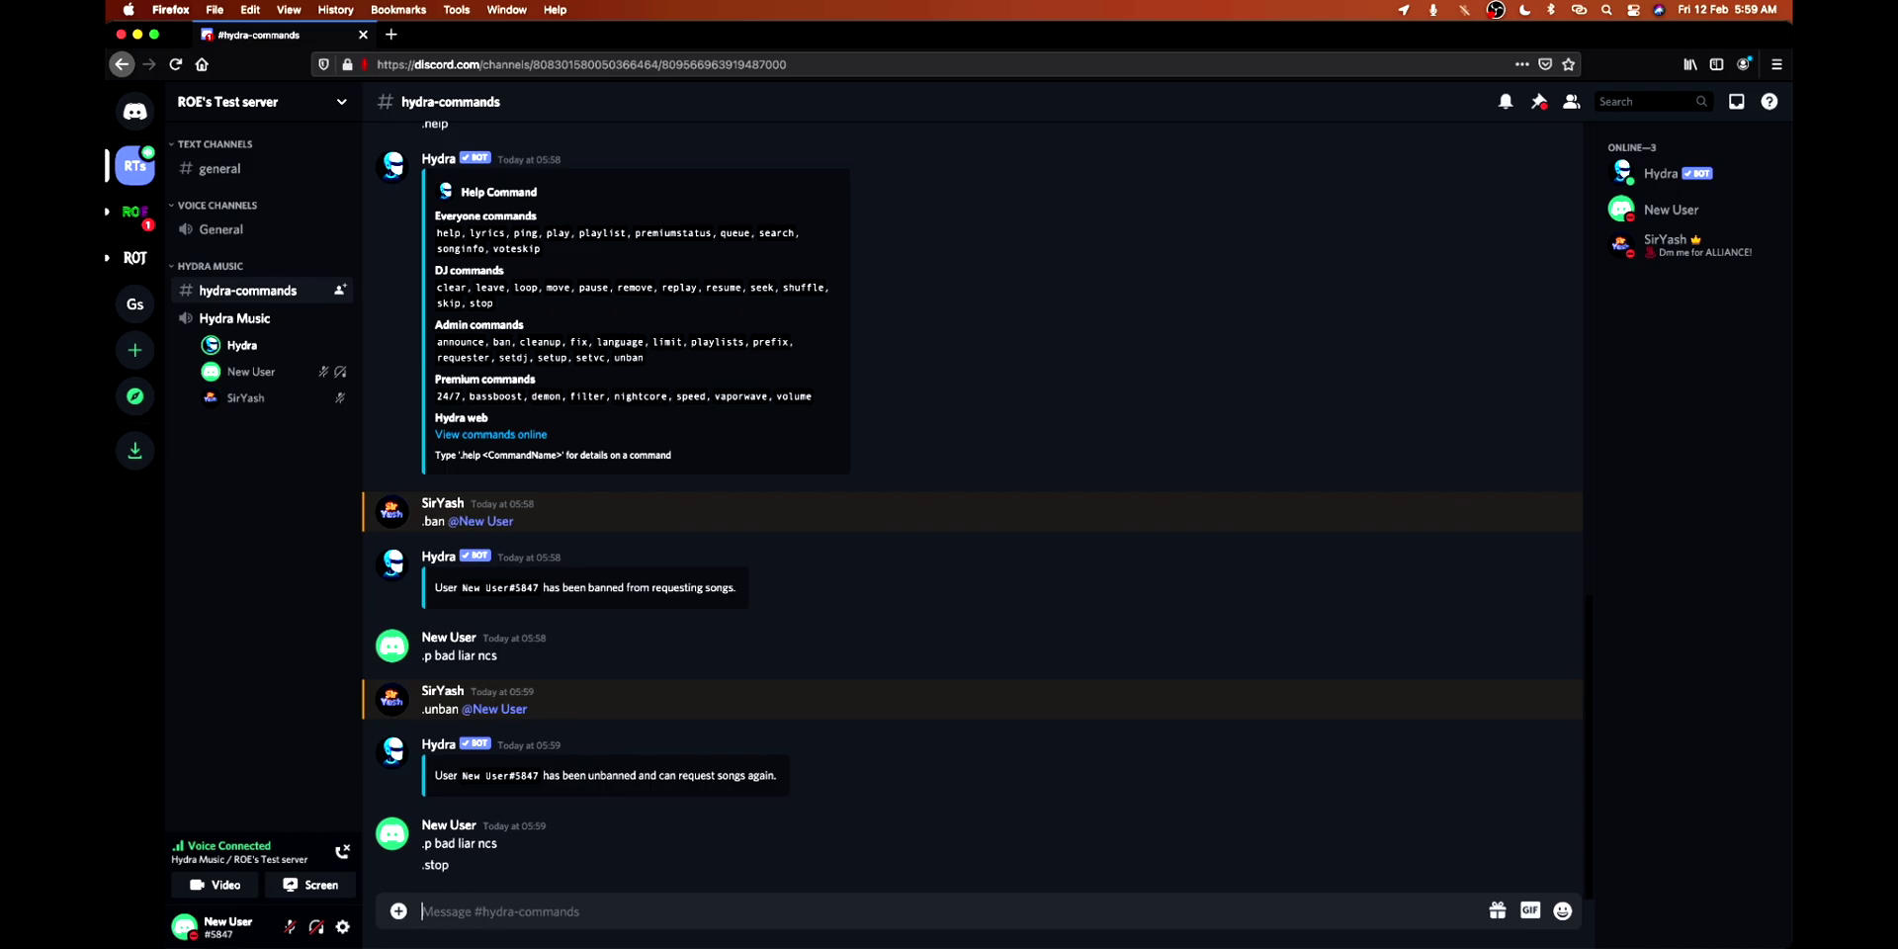
pyautogui.hotkey('ctrl', 'Up')
pyautogui.click(801, 401)
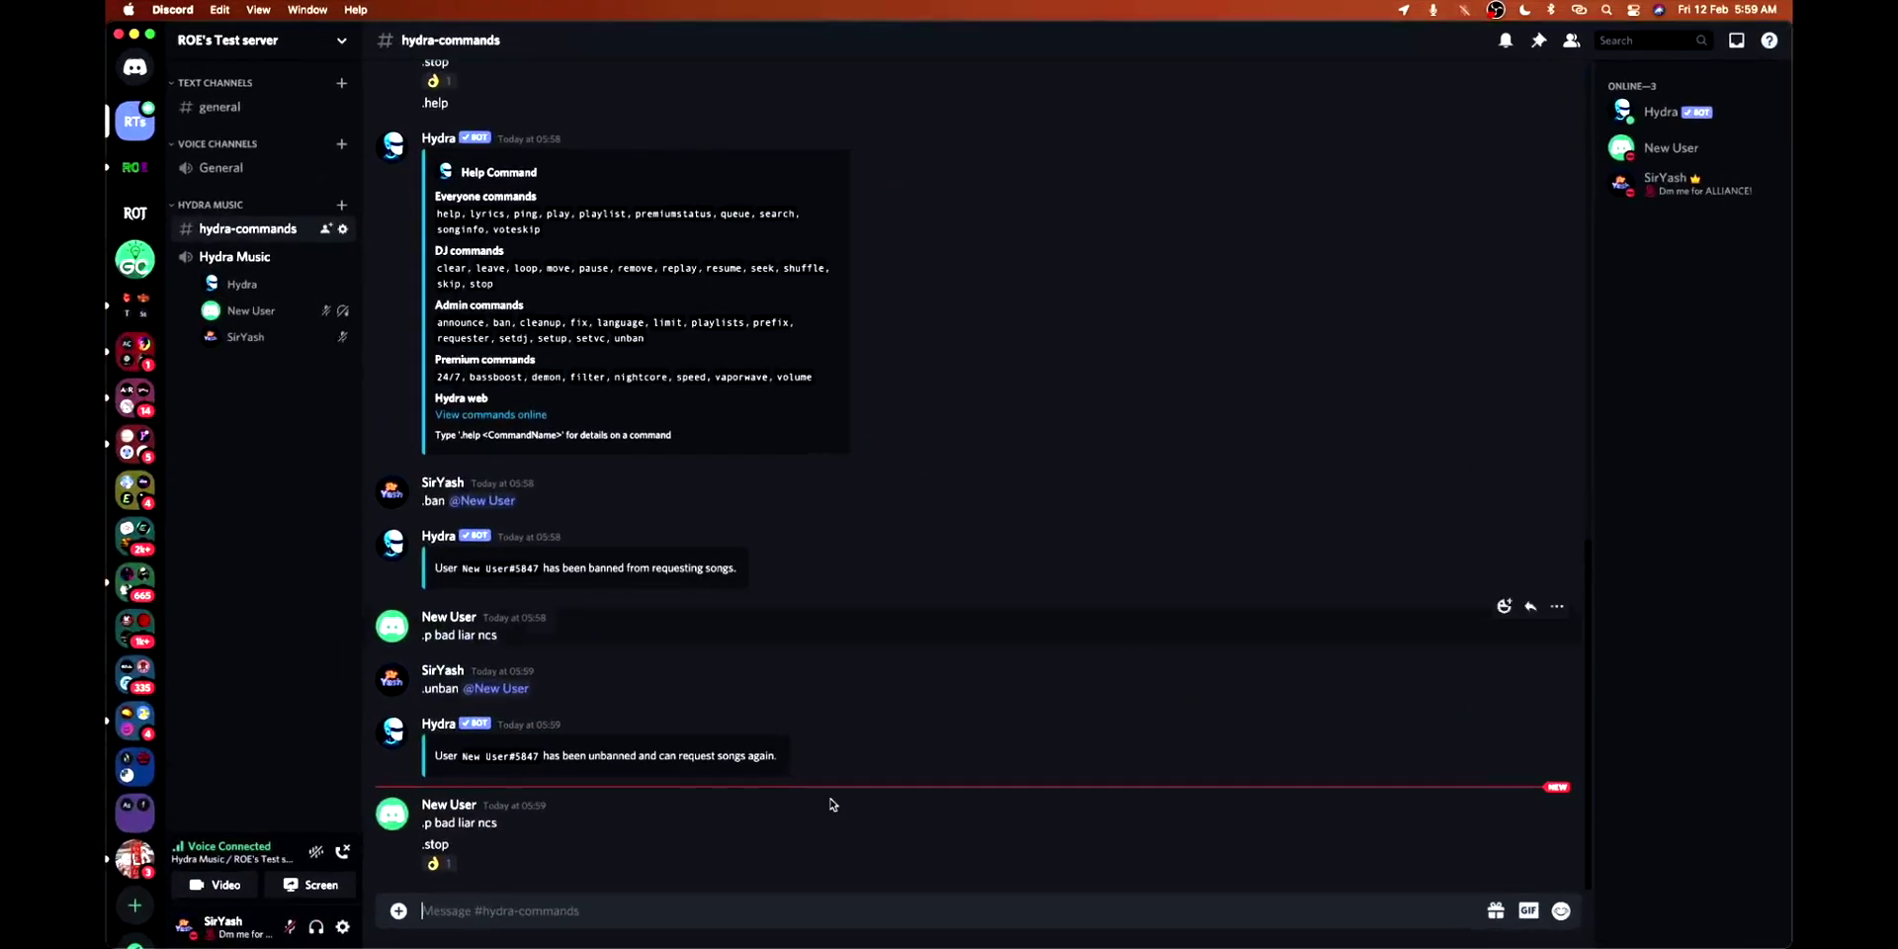
pyautogui.write('.help')
pyautogui.press('Return')
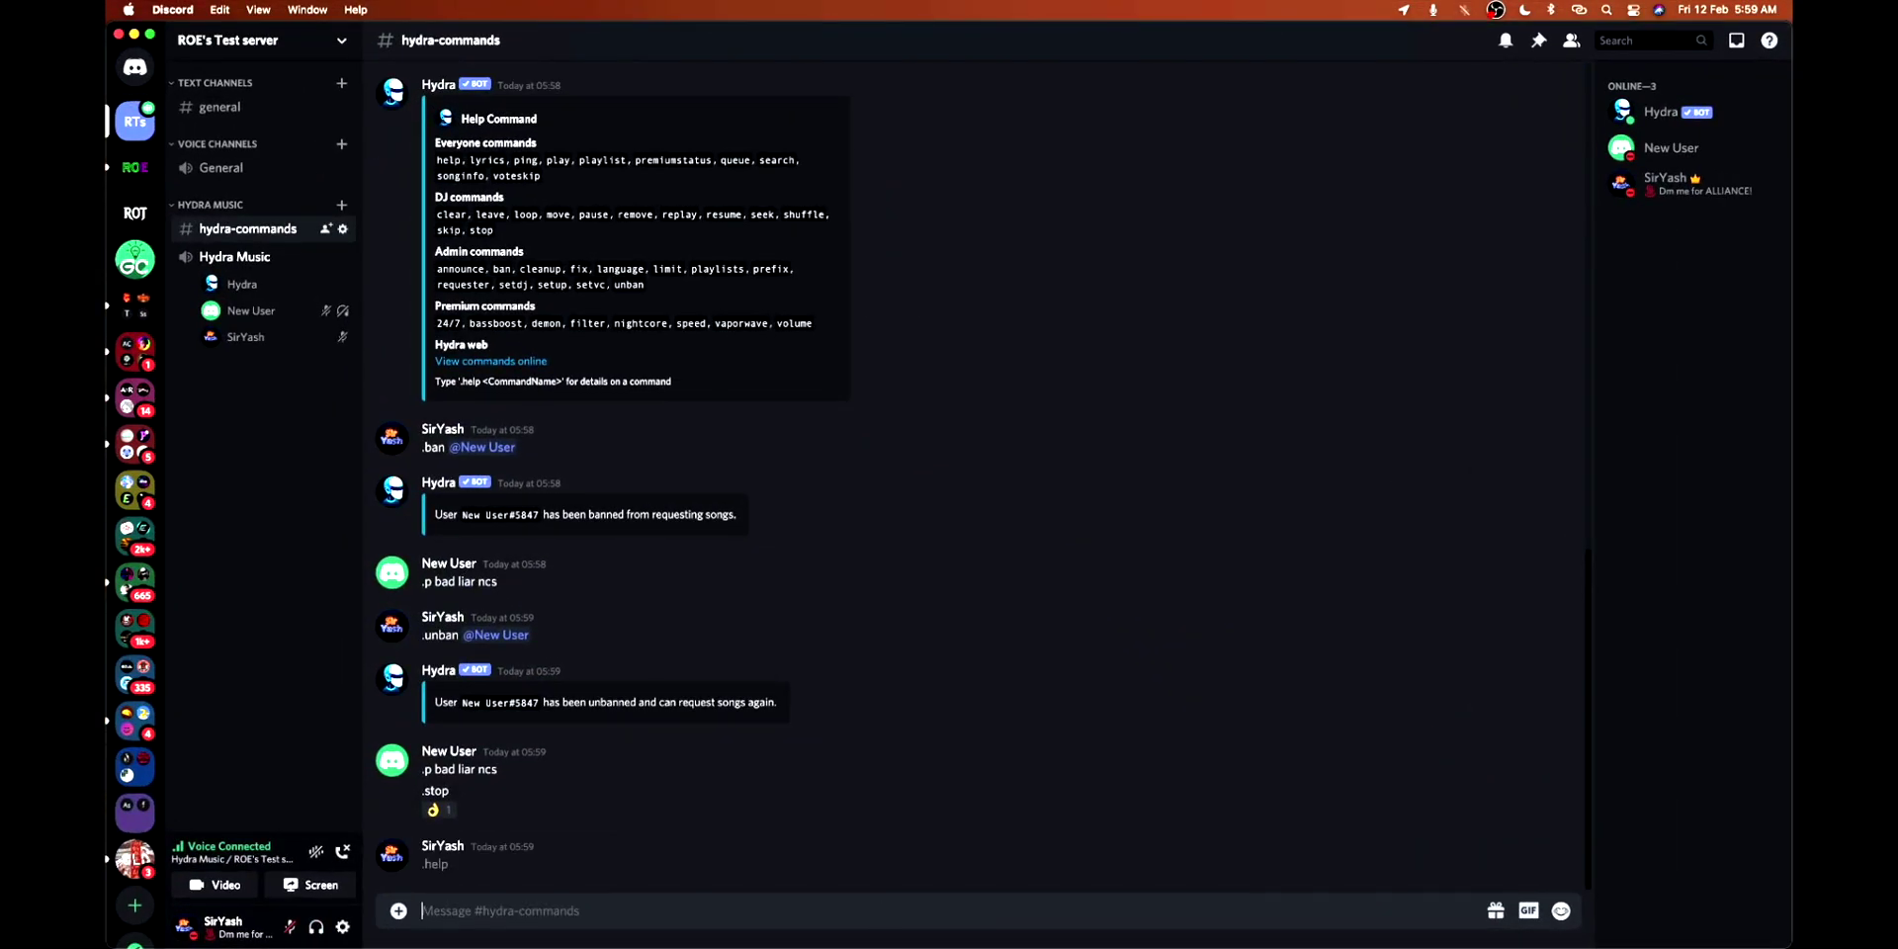
pyautogui.write('.c')
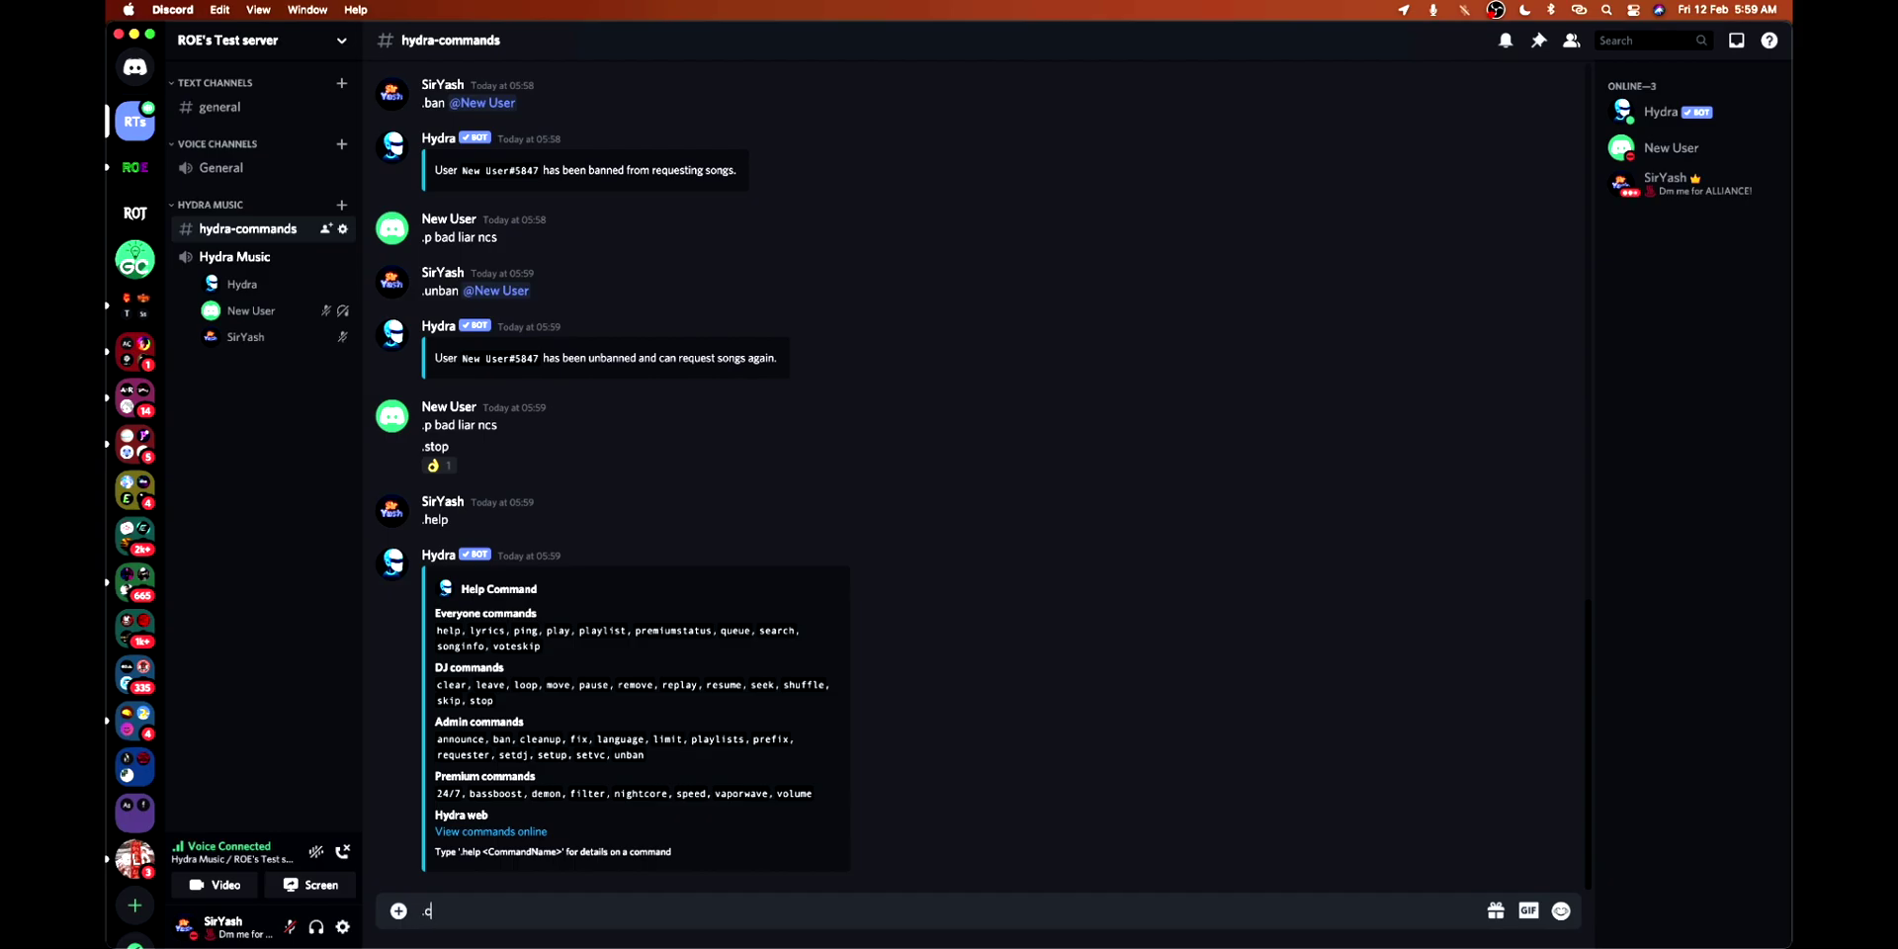
pyautogui.write('leanup')
pyautogui.press('Return')
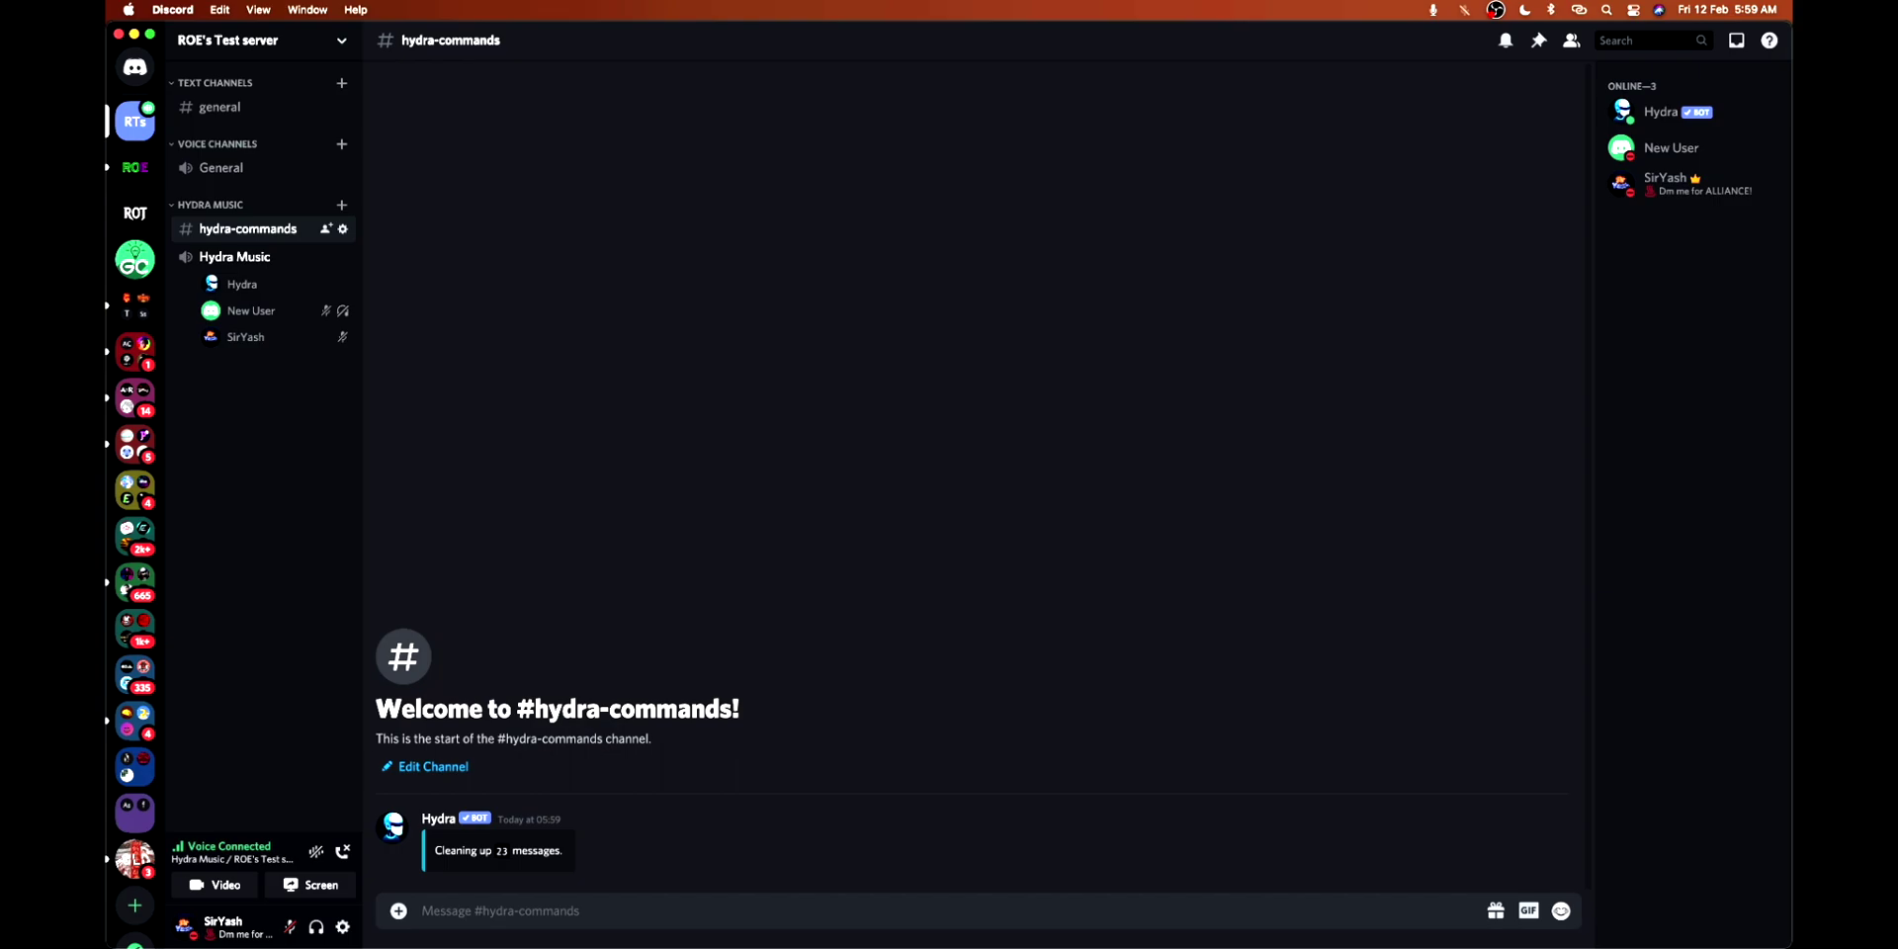
pyautogui.write('.help')
# Send .help and .fix to Hydra, then check and close the voice connection details
pyautogui.press('Return')
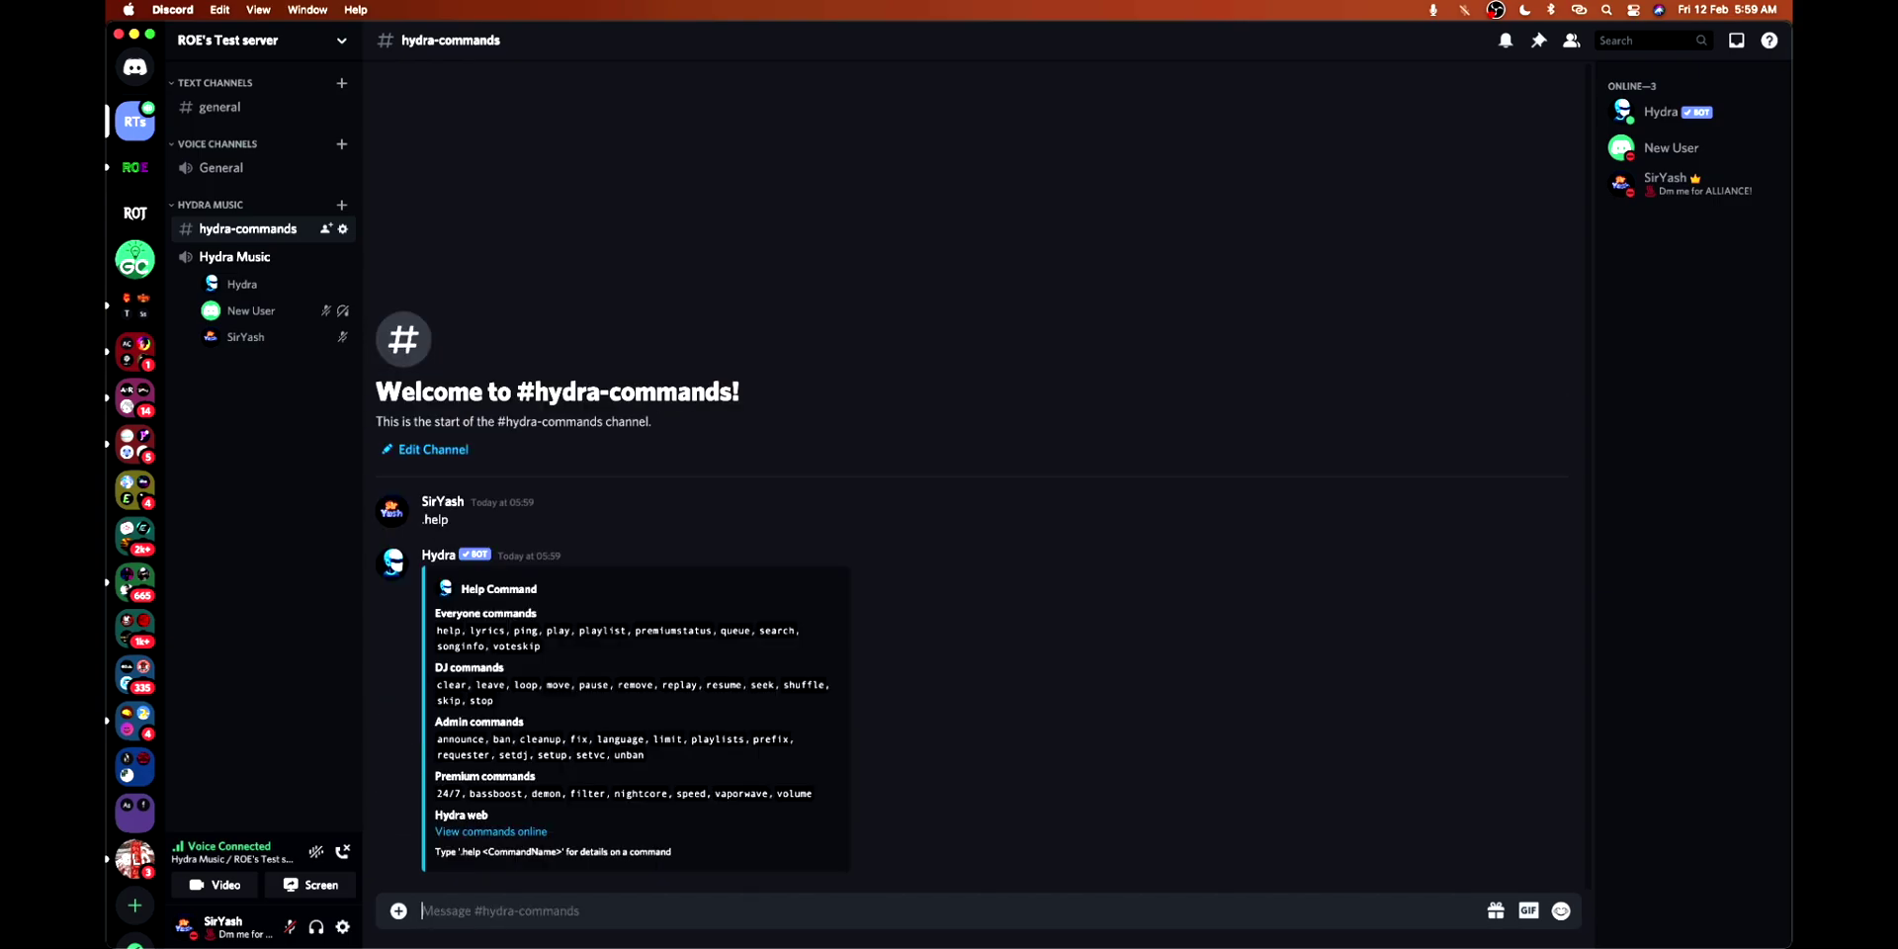
pyautogui.write('.fix')
pyautogui.press('Return')
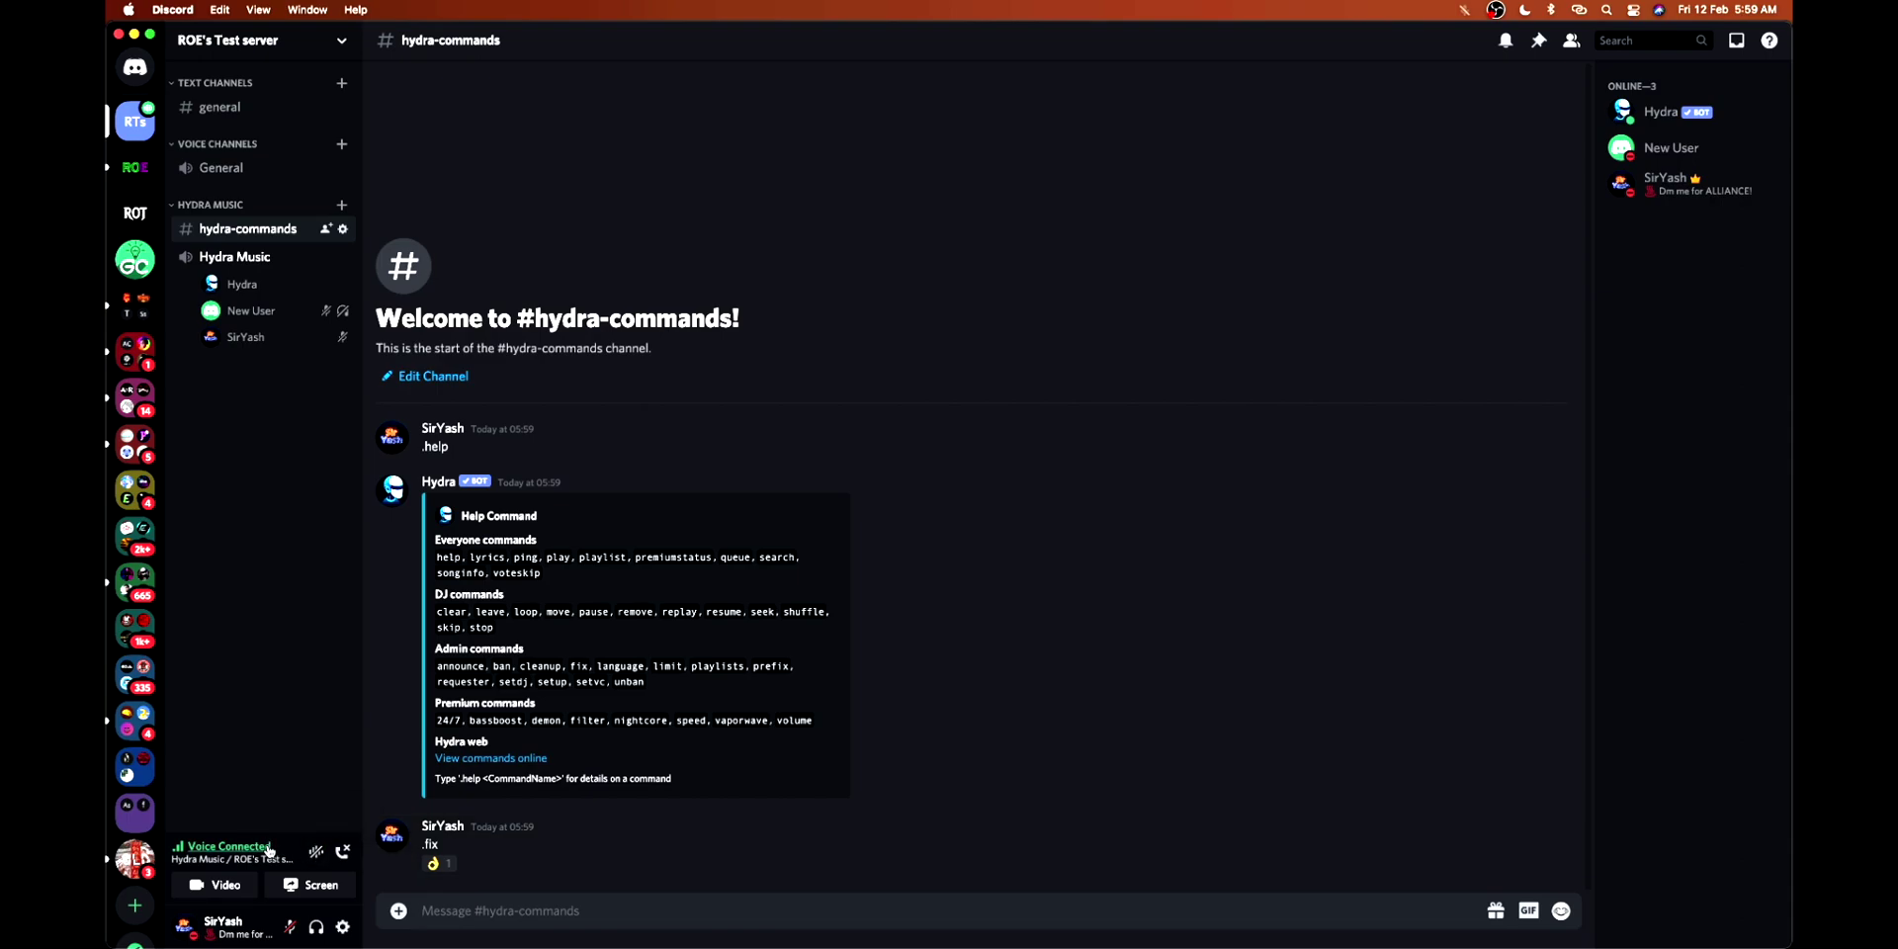
pyautogui.click(231, 846)
pyautogui.moveTo(638, 645)
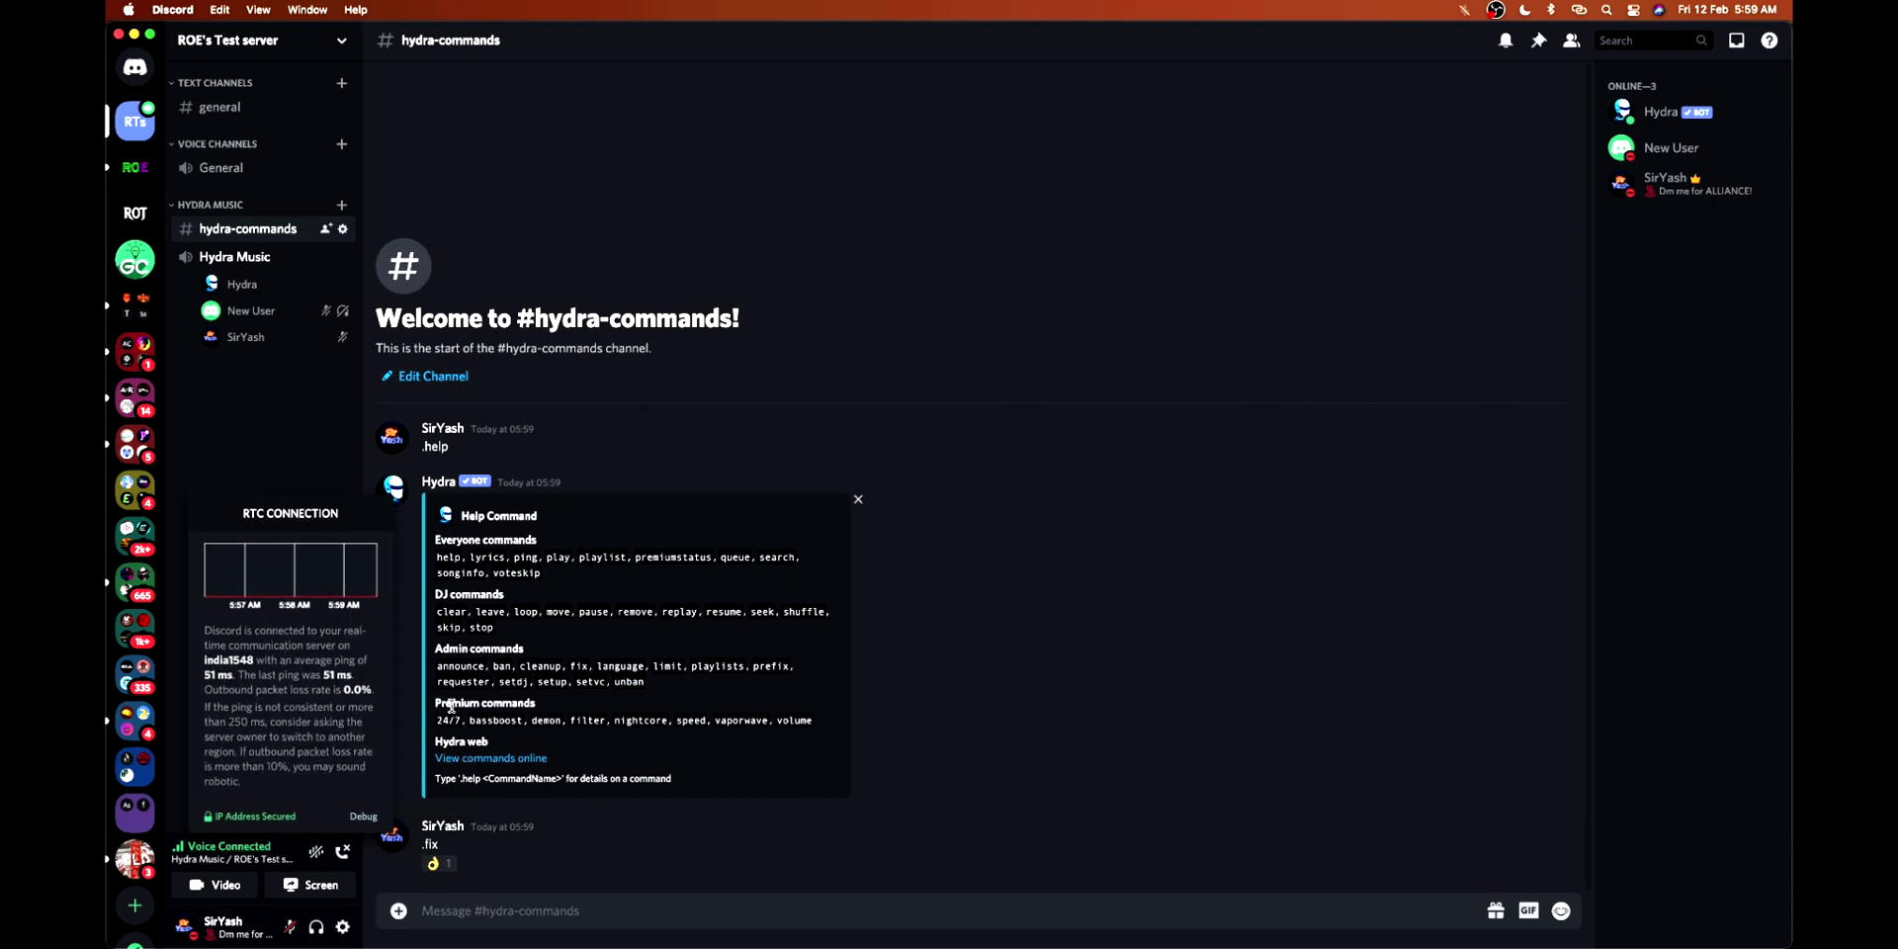
pyautogui.click(746, 880)
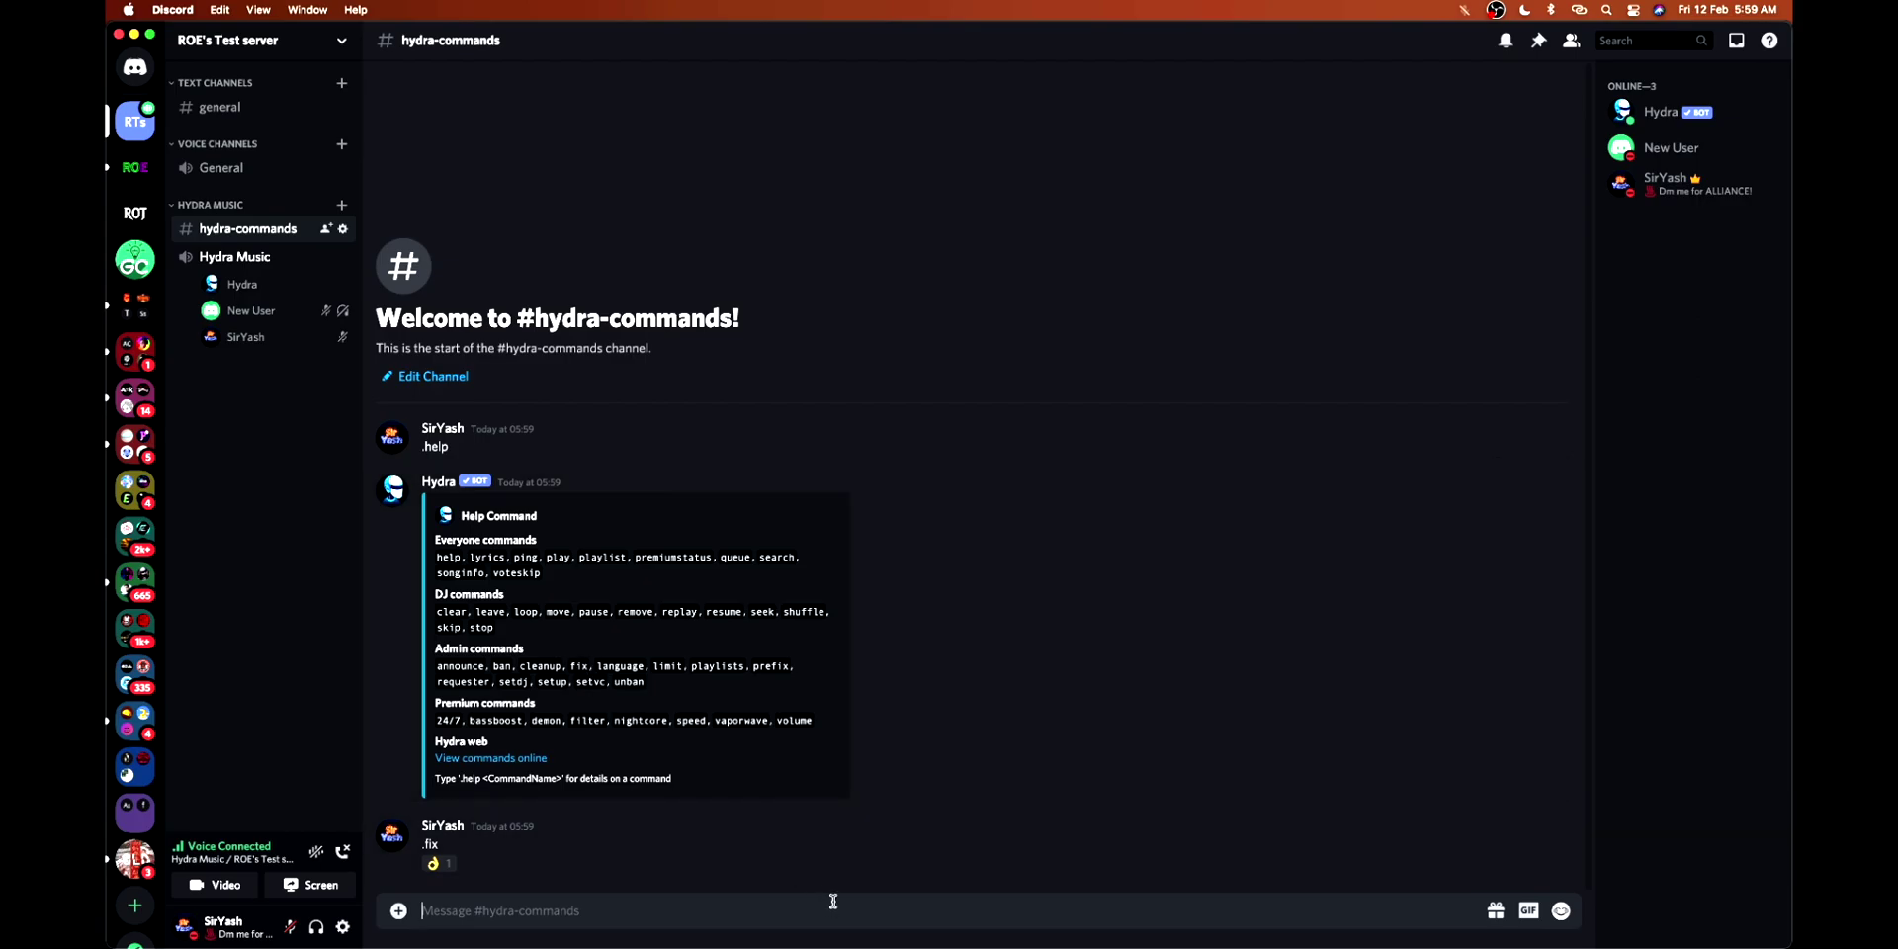
pyautogui.write('.language')
# Send Hydra's language command, then .limit to view non-DJ limits
pyautogui.press('Return')
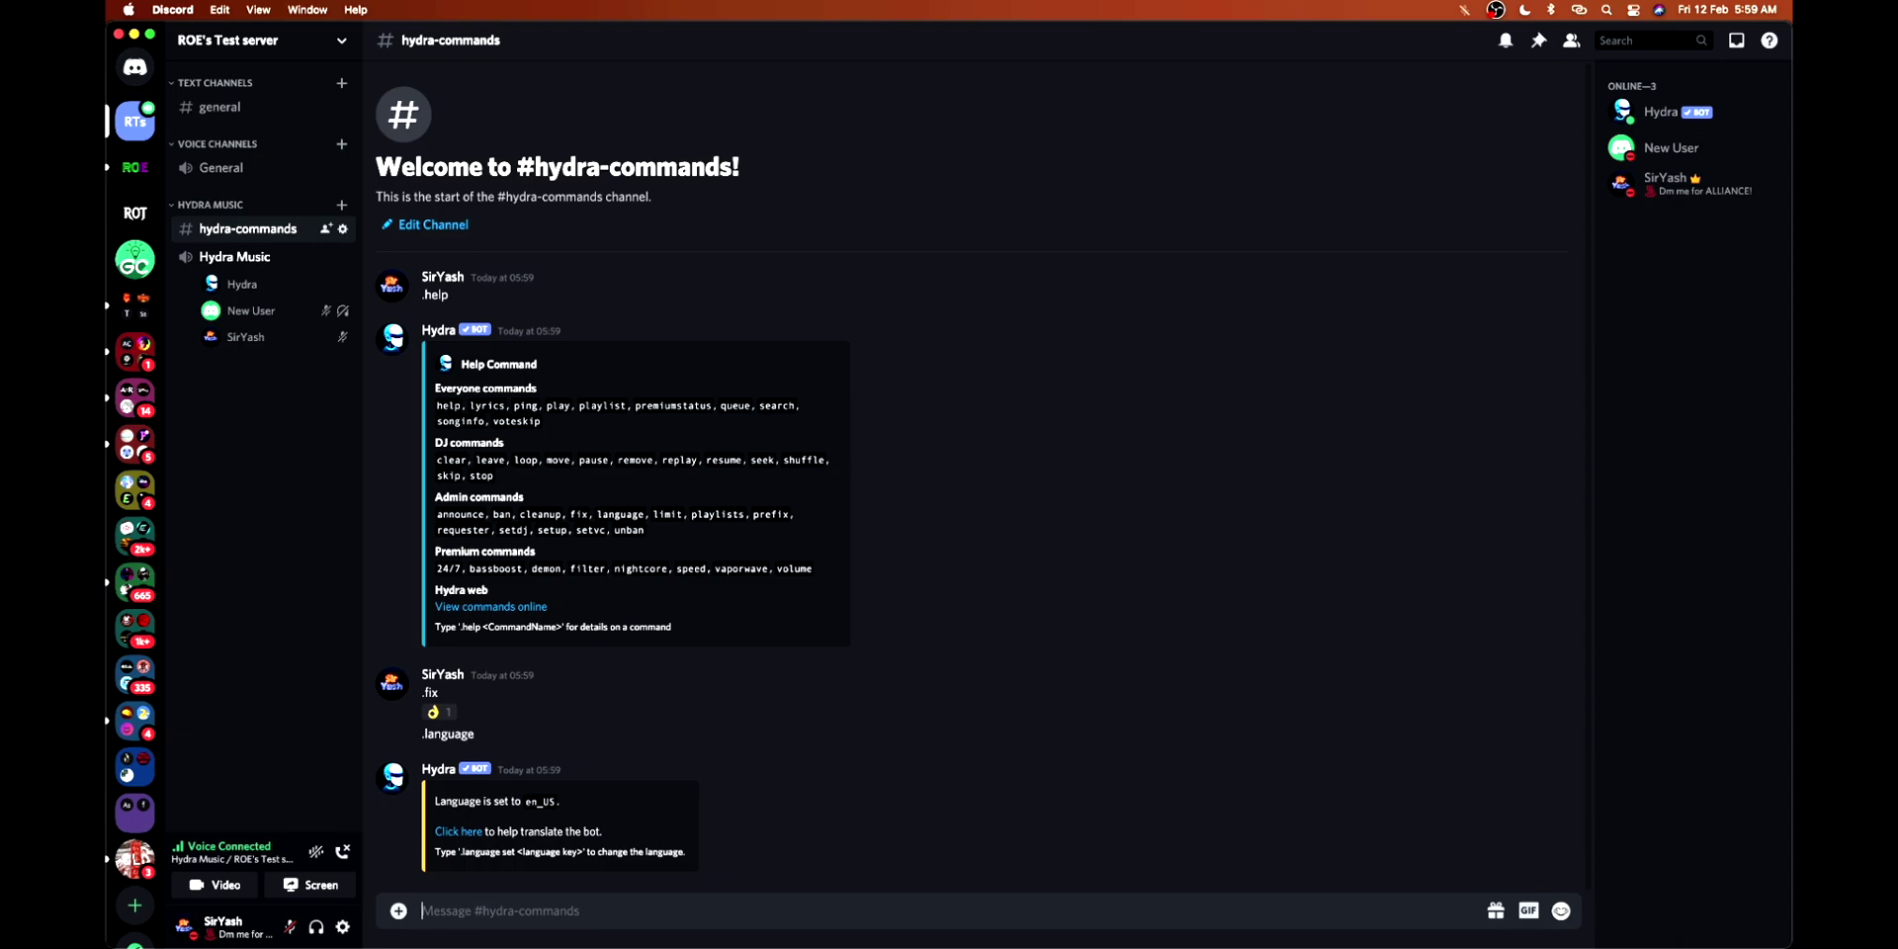
pyautogui.write('.limit')
pyautogui.press('Return')
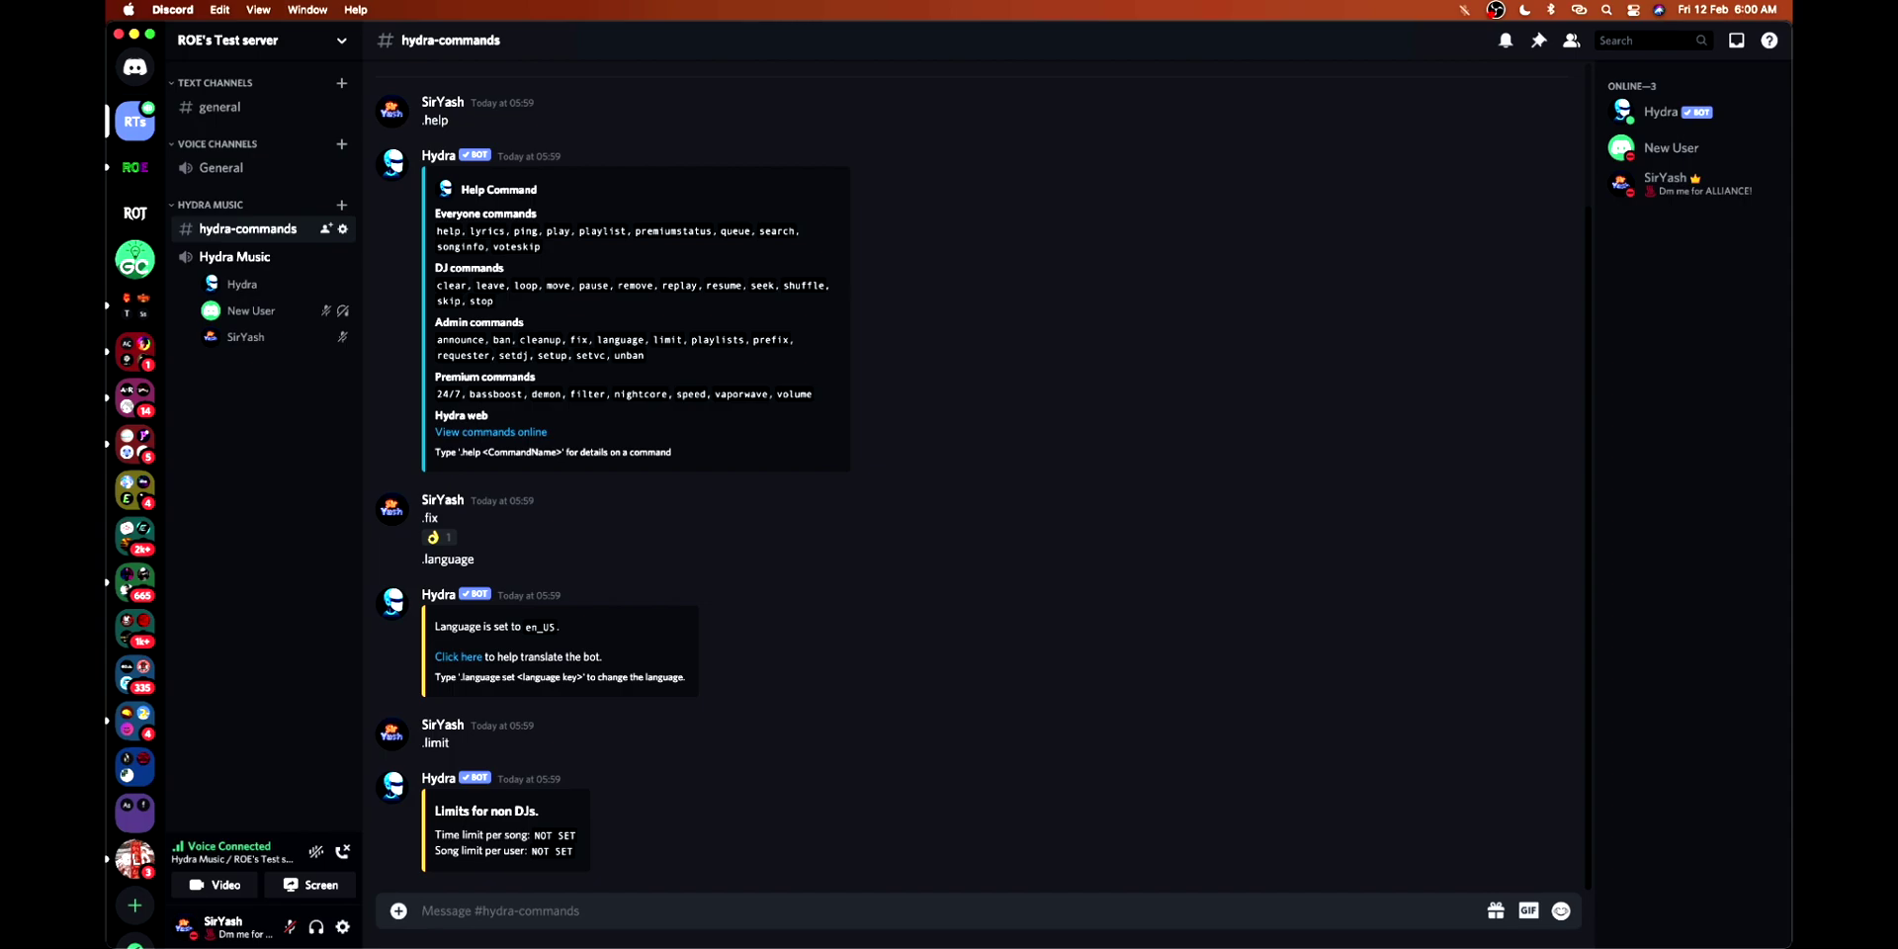
pyautogui.write('.')
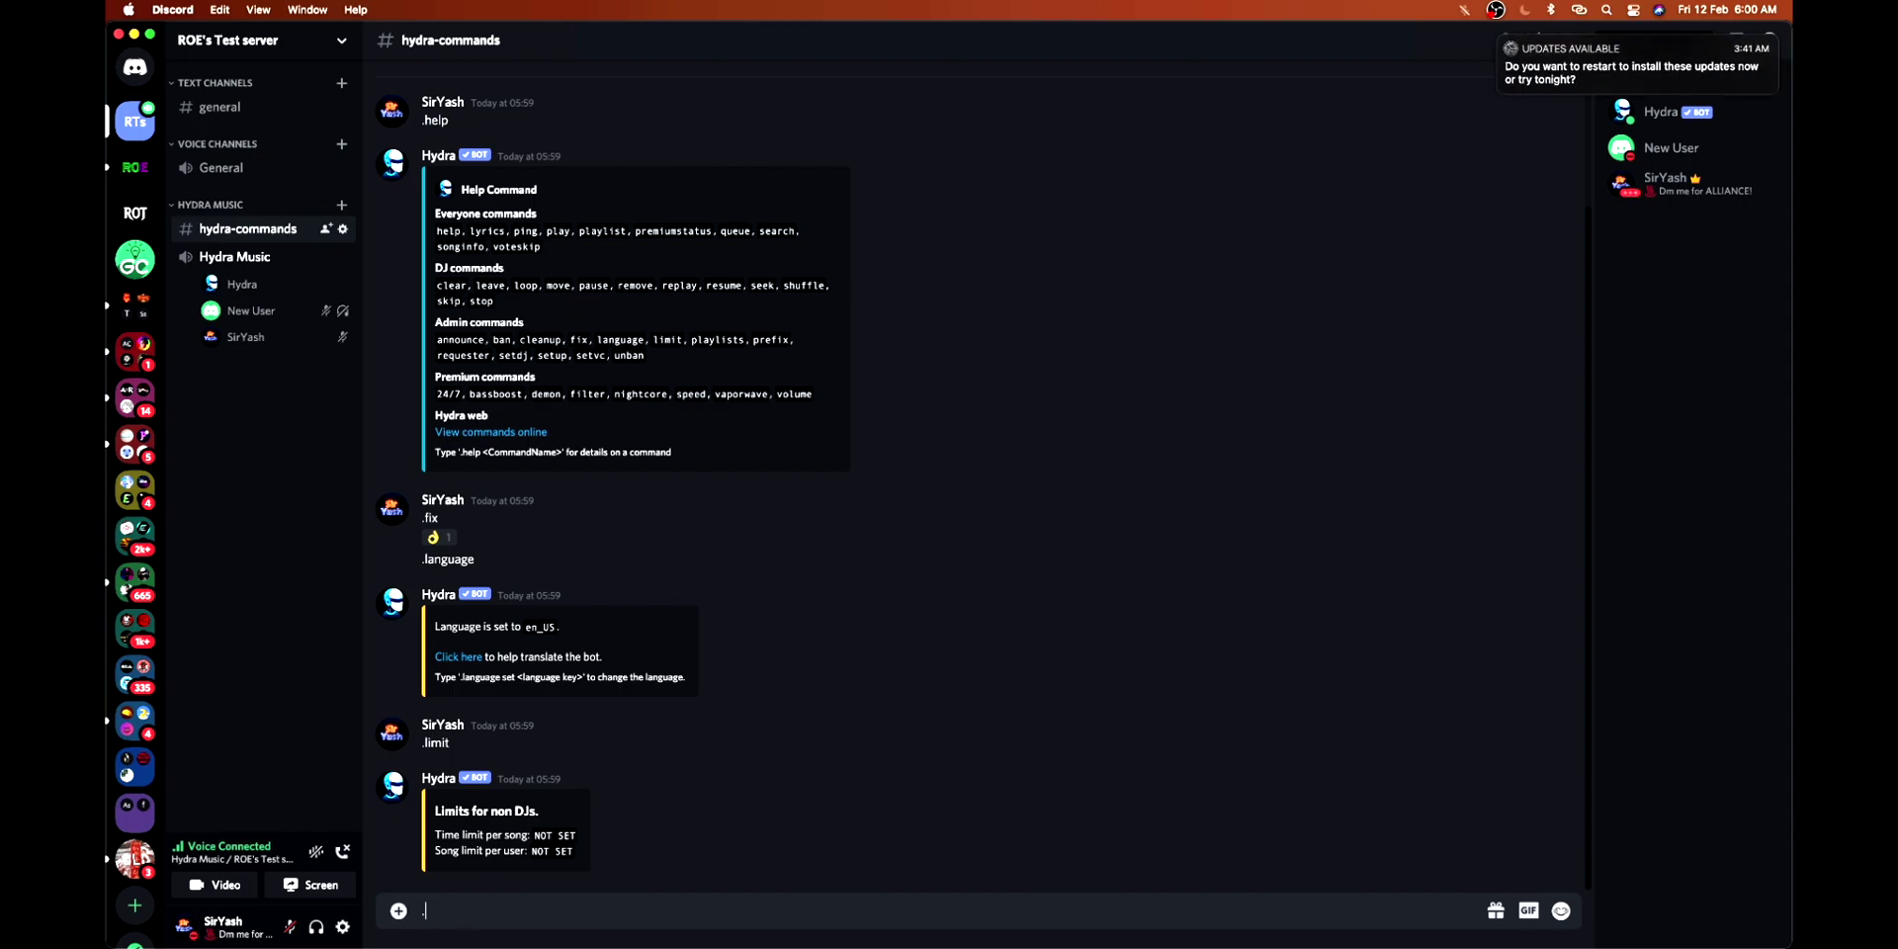
pyautogui.write('prefix')
pyautogui.write(' $')
# Set Hydra's prefix to $, then play Hotel California with $p and stop it with $stop
pyautogui.press('Return')
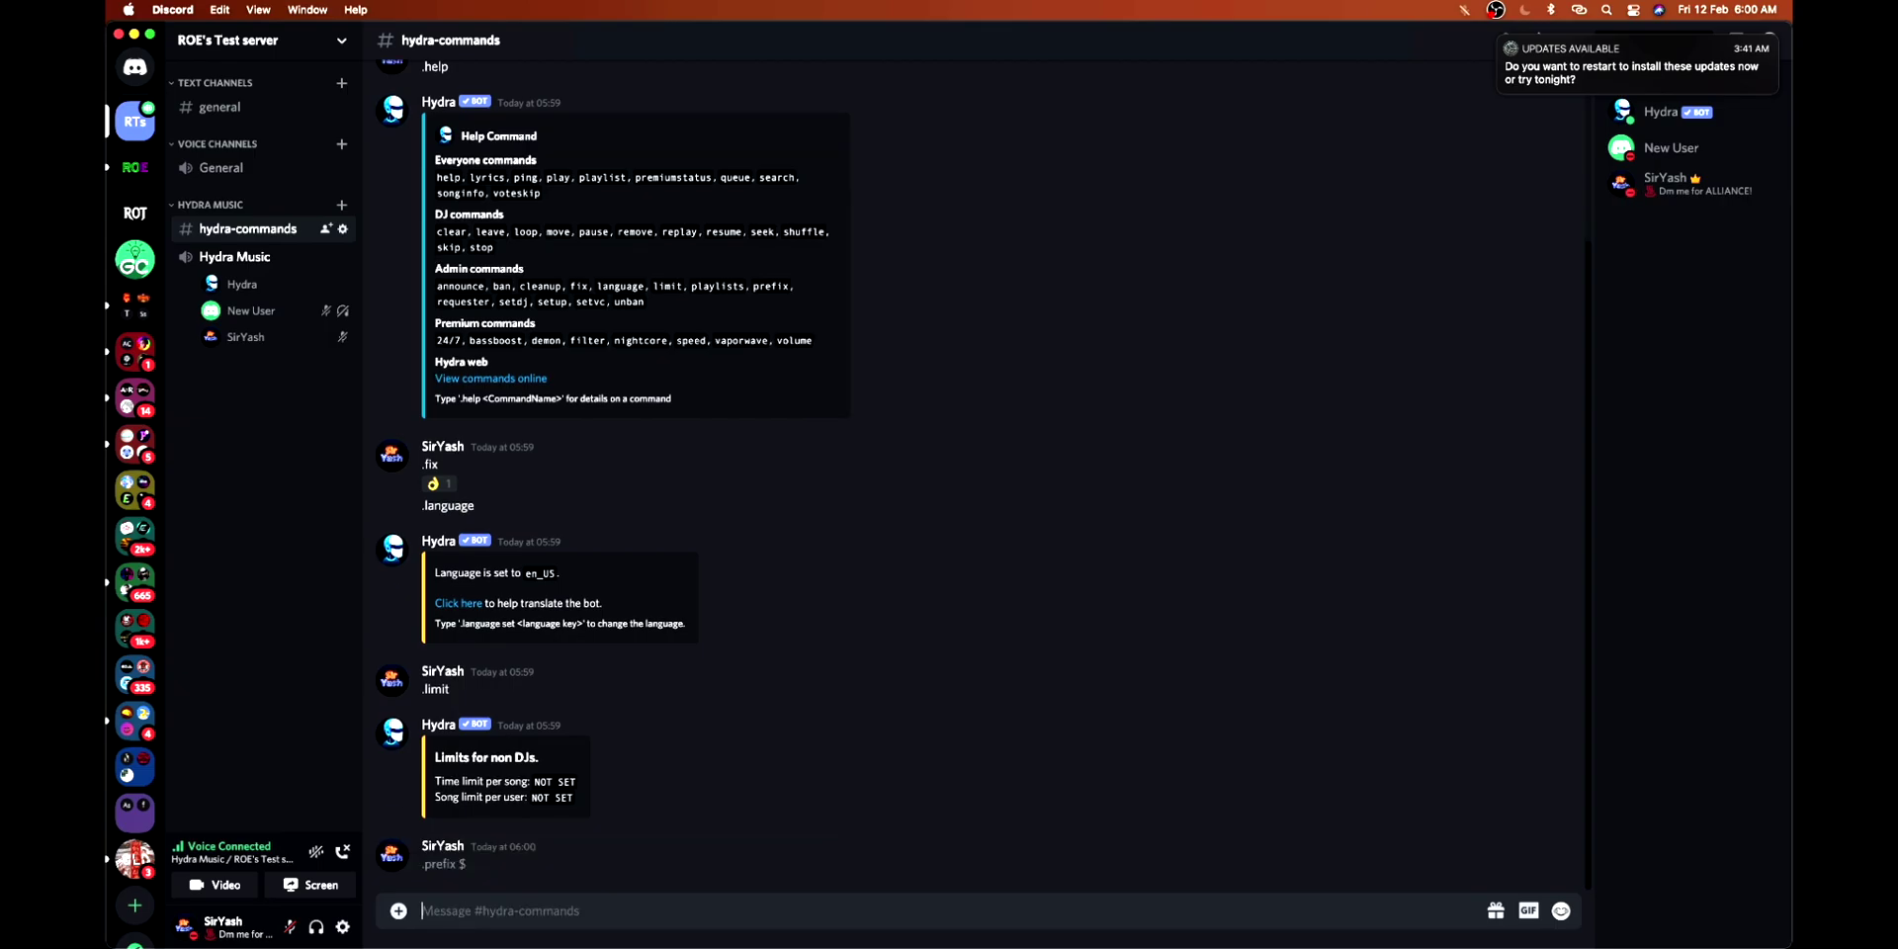
pyautogui.write('$')
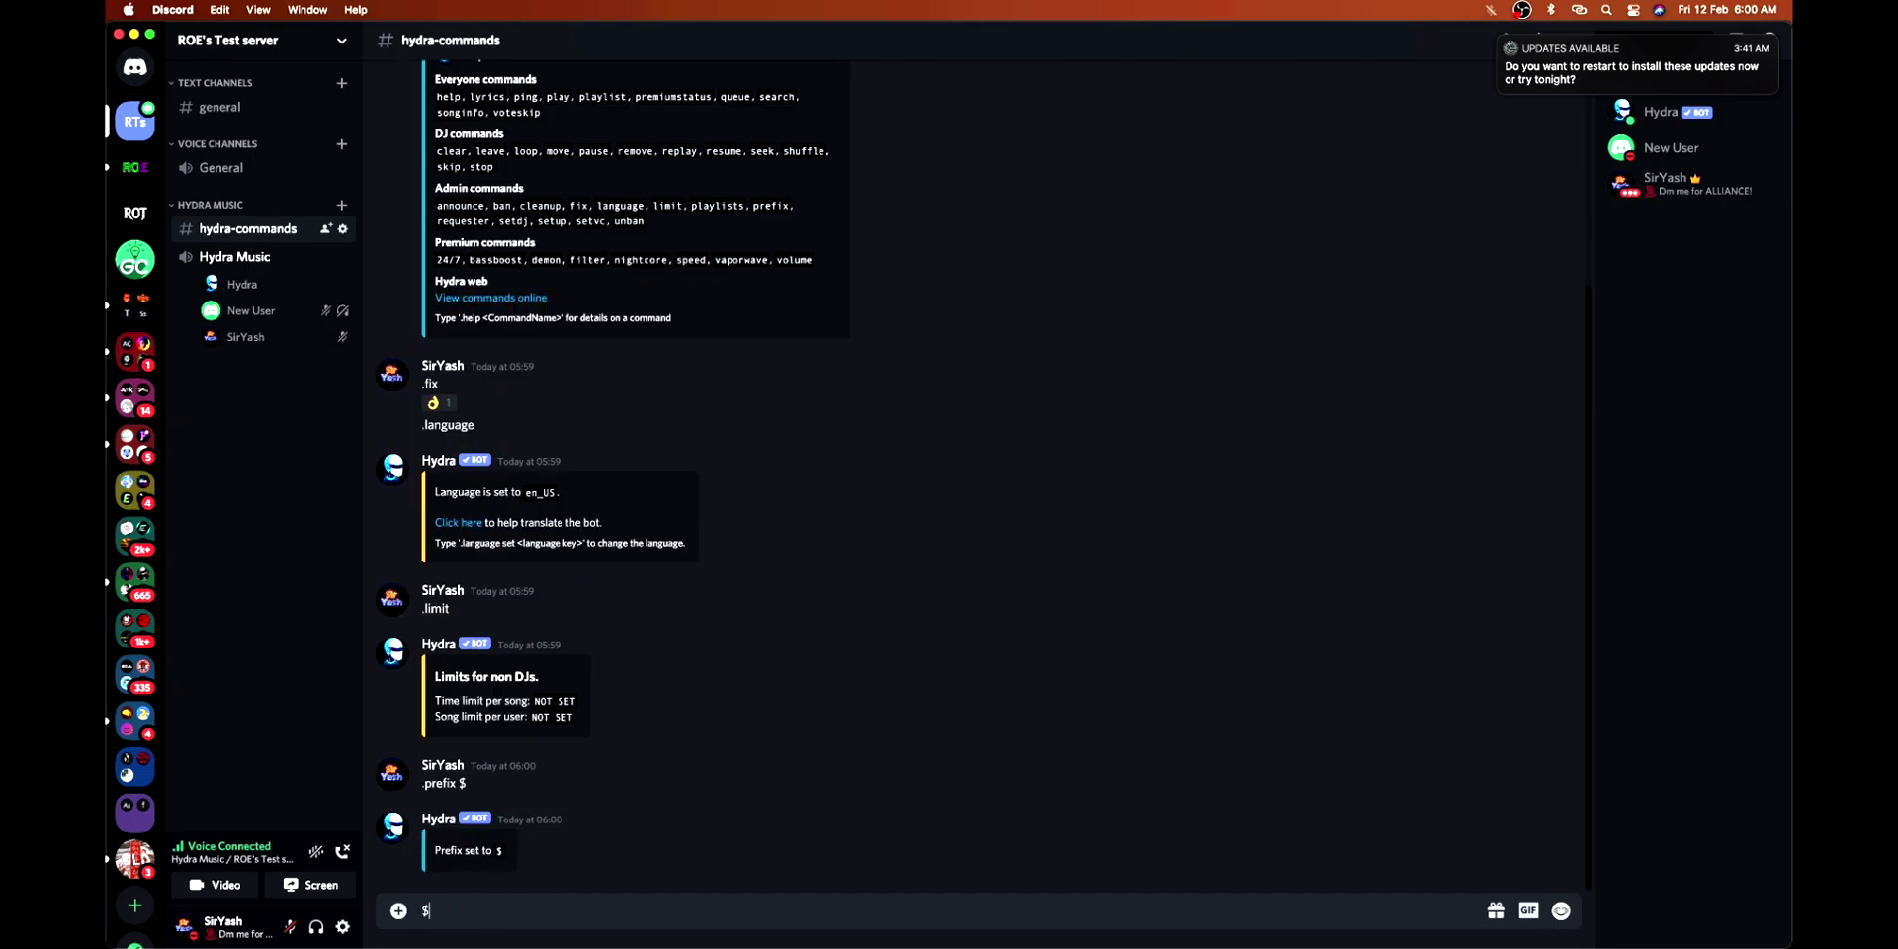
pyautogui.write('p hotel califor')
pyautogui.write('nia nc')
pyautogui.press('Return')
pyautogui.write('$s')
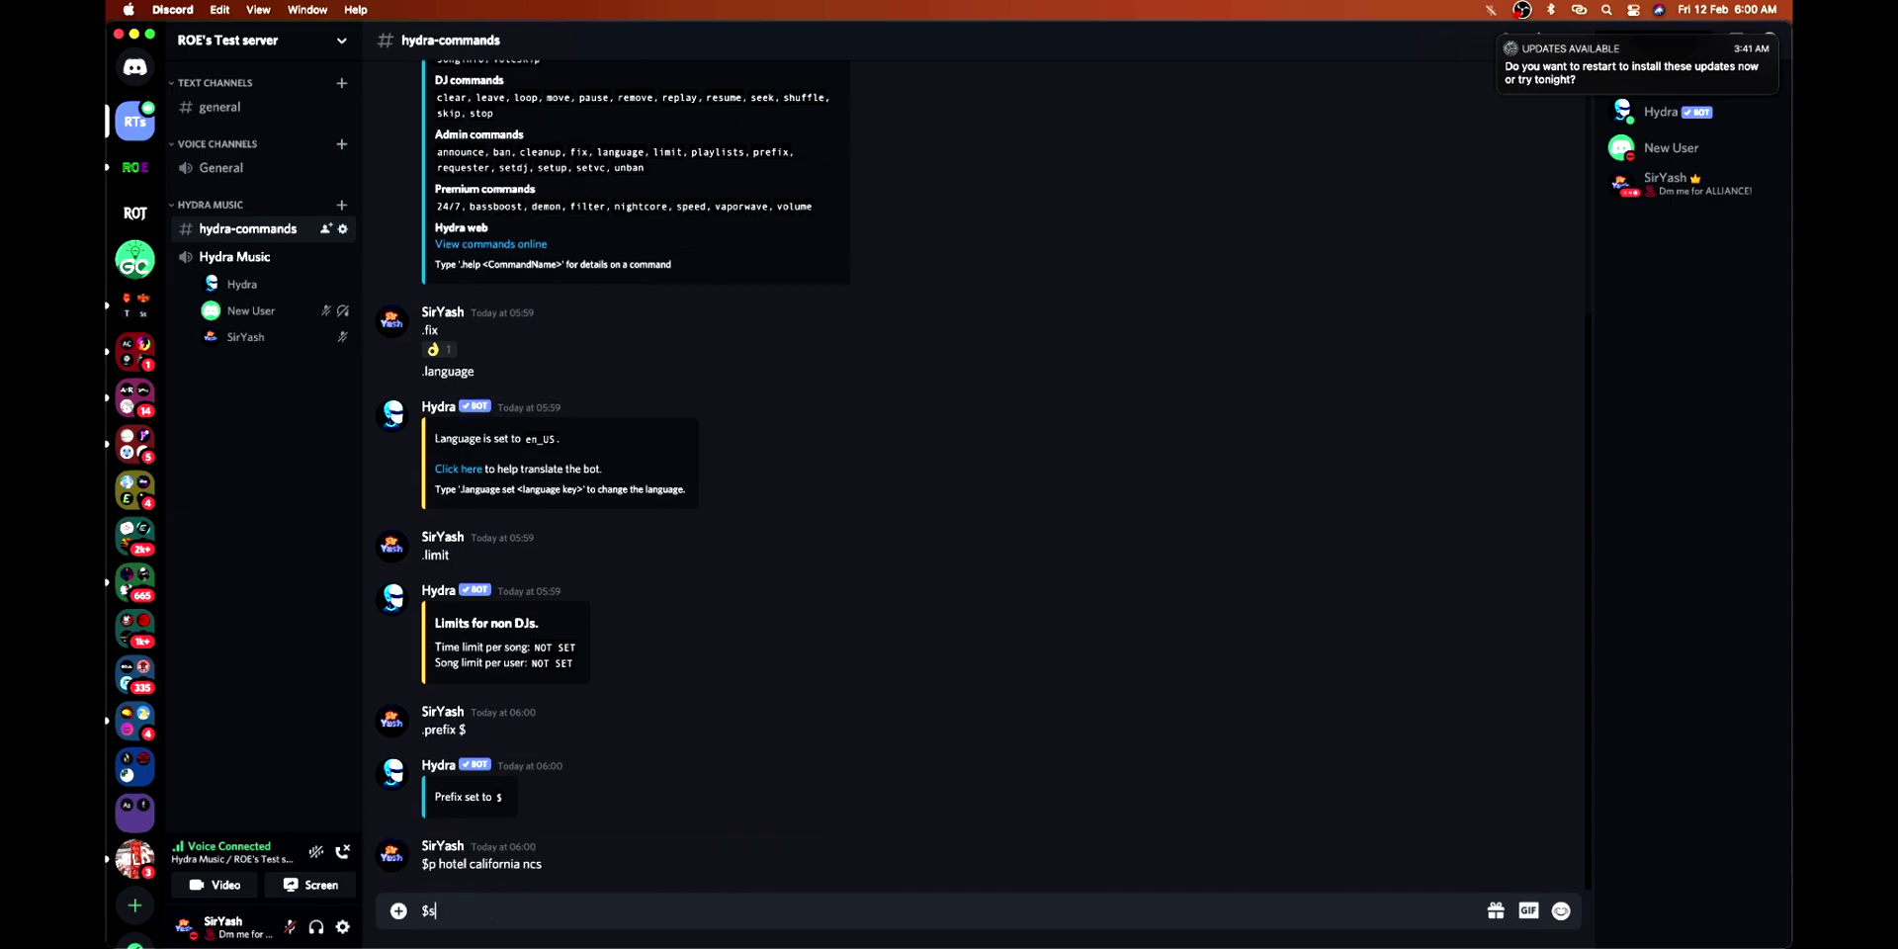
pyautogui.write('top')
pyautogui.press('Return')
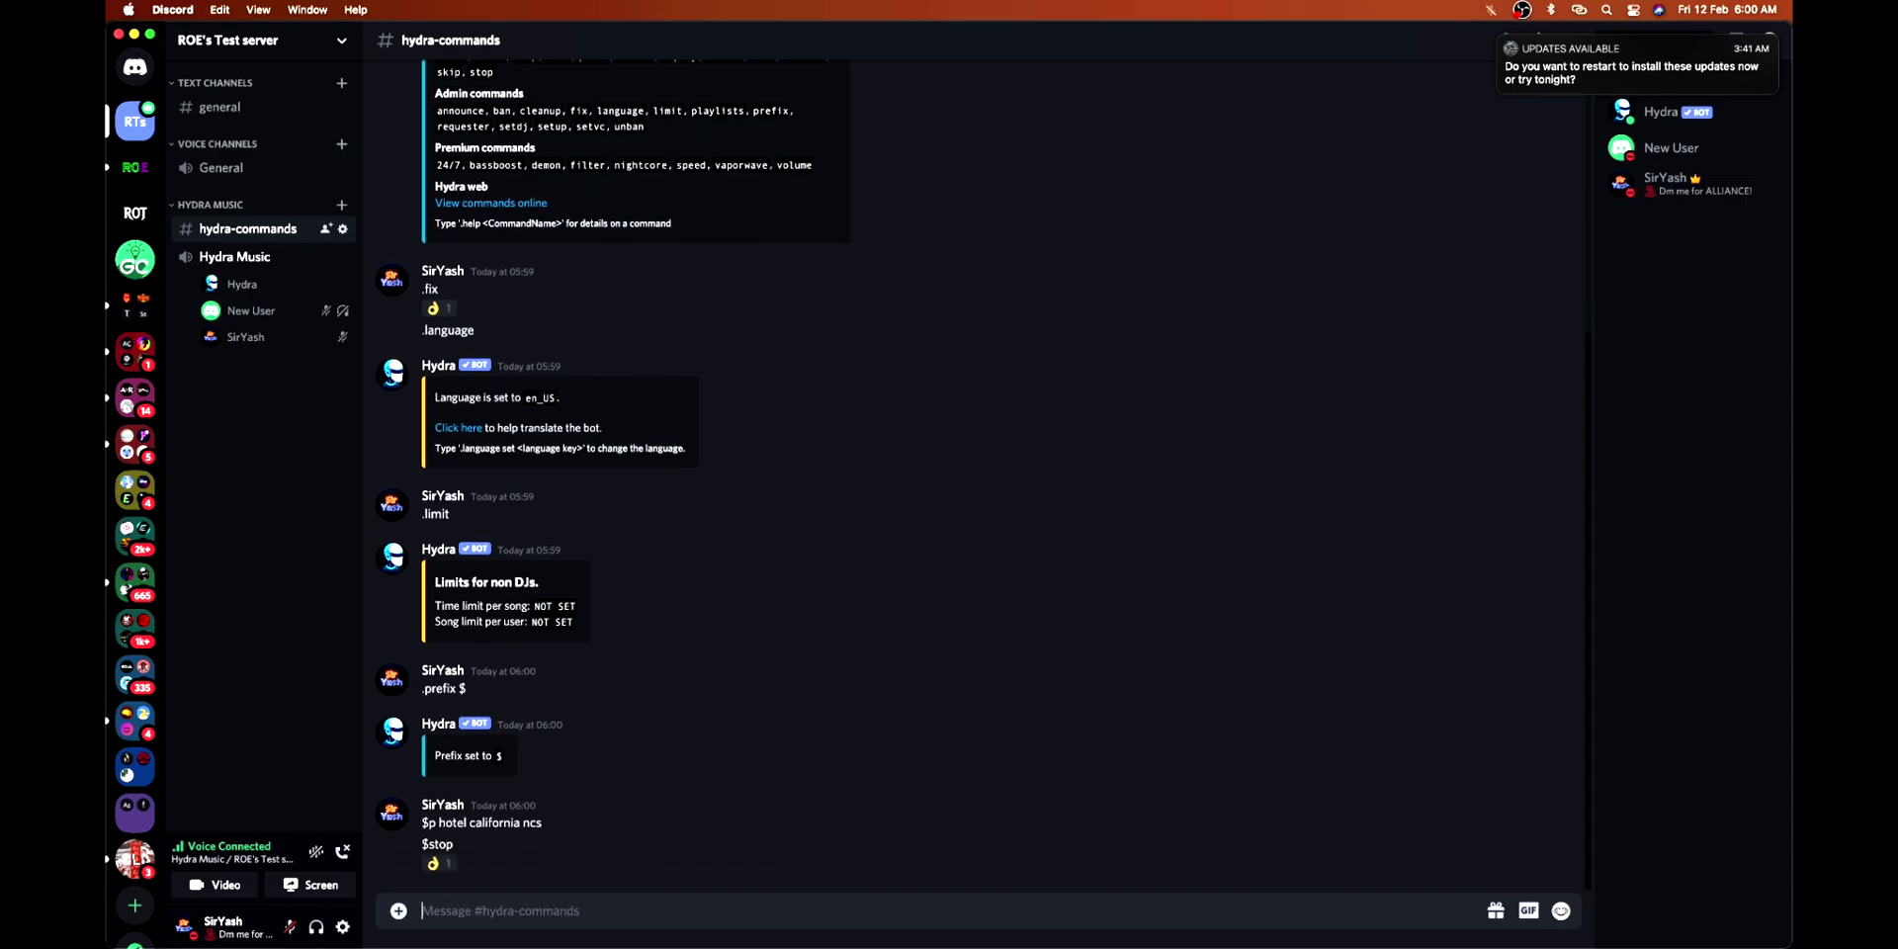
pyautogui.write('$prefix .')
# Restore the dot prefix with $prefix ., then send .help and .requester
pyautogui.press('Return')
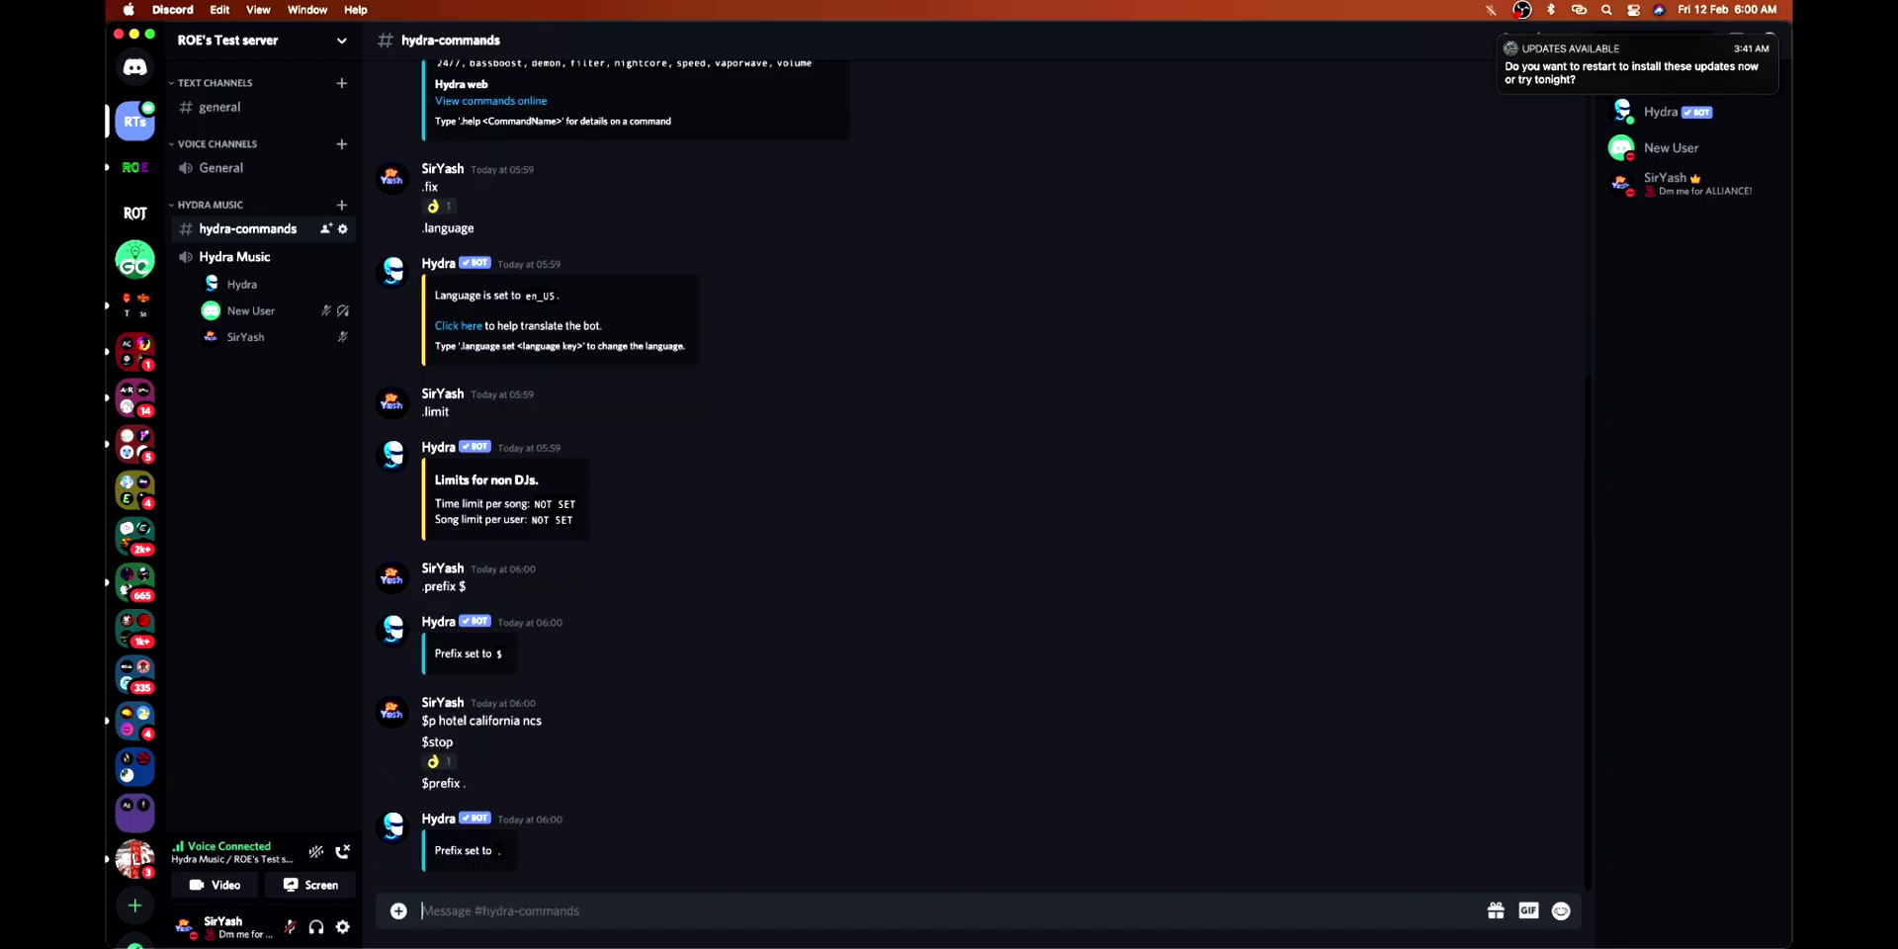
pyautogui.write('.help')
pyautogui.press('Return')
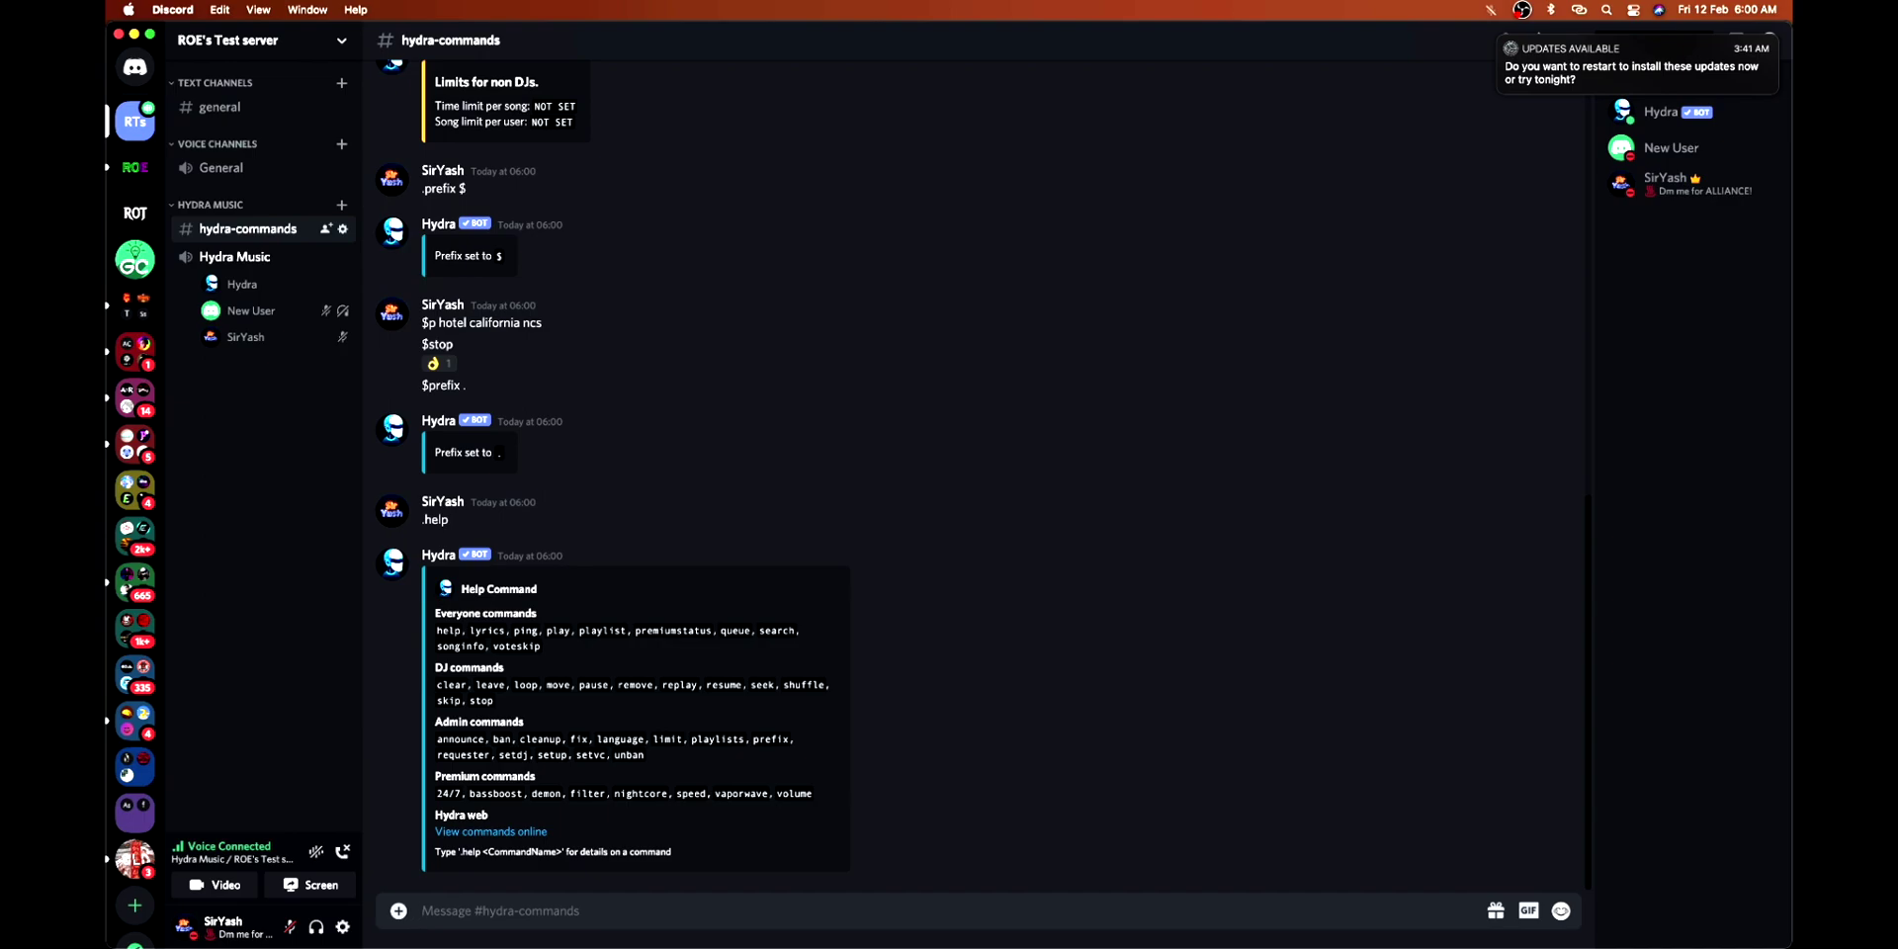
pyautogui.write('.')
pyautogui.write('requester')
pyautogui.press('Return')
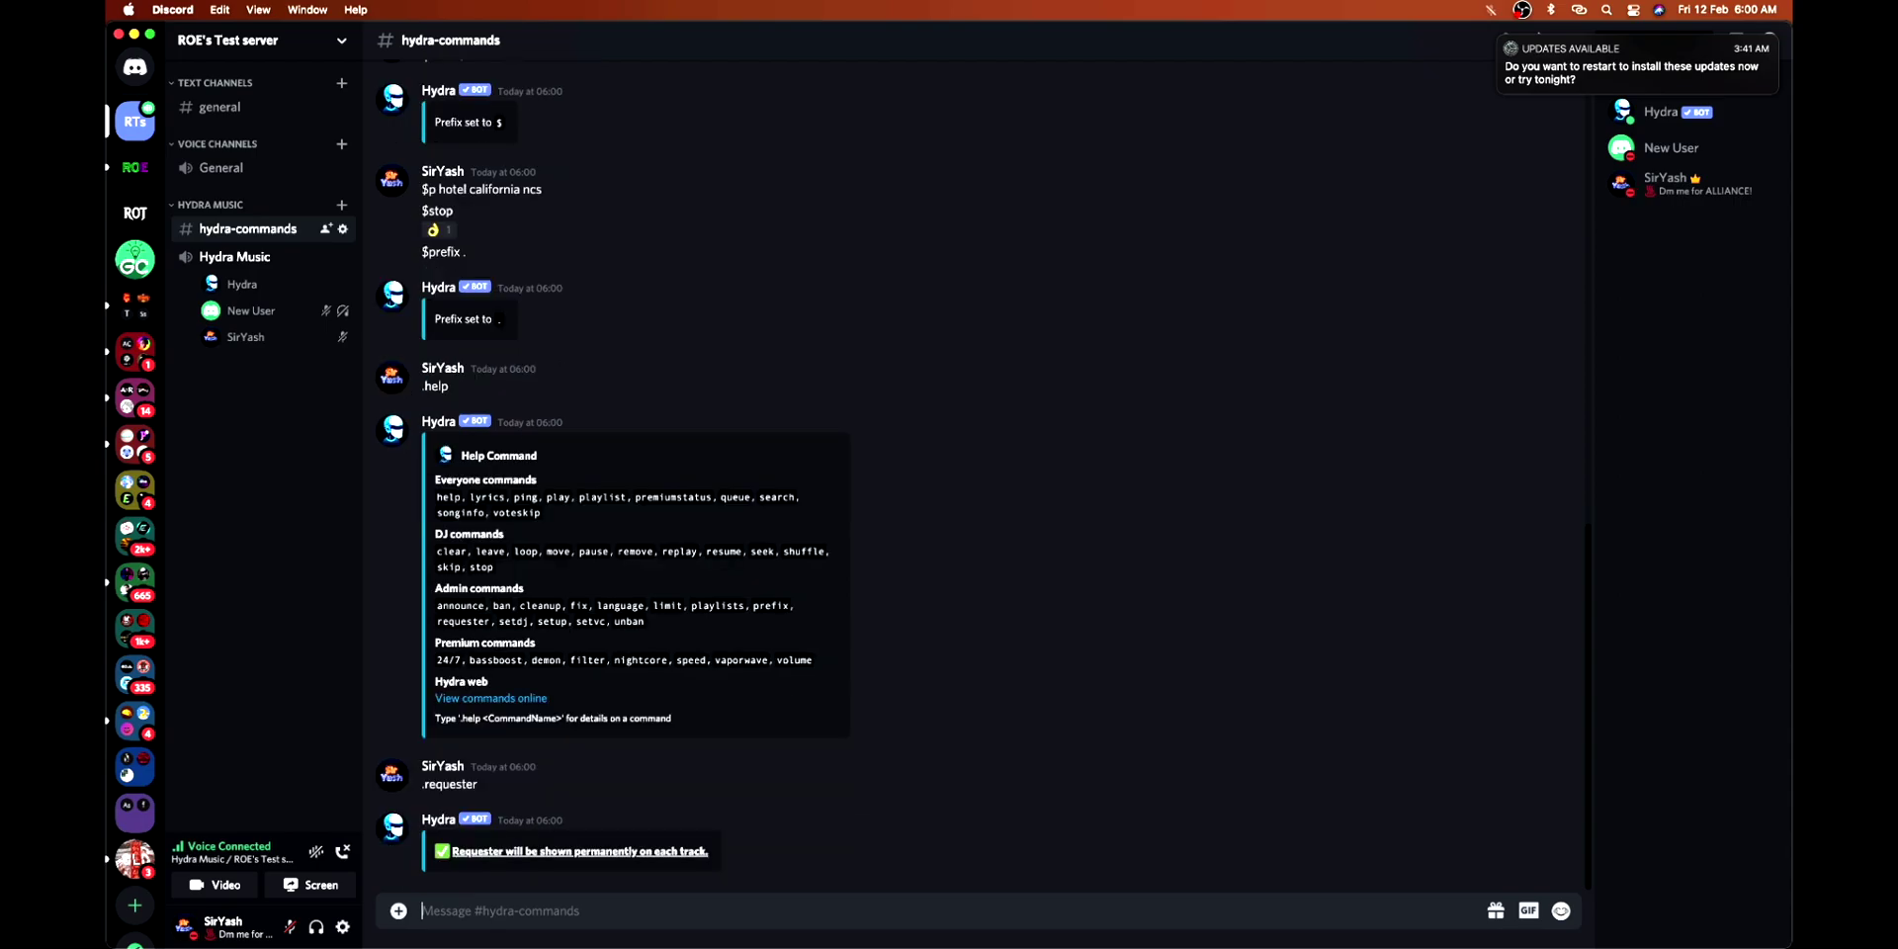
pyautogui.write('.')
pyautogui.write('p sugar and bro')
pyautogui.write('wnies ')
pyautogui.write('ncs')
# Request Sugar and Brownies, turn on now-playing announcements, and stop playback
pyautogui.press('Return')
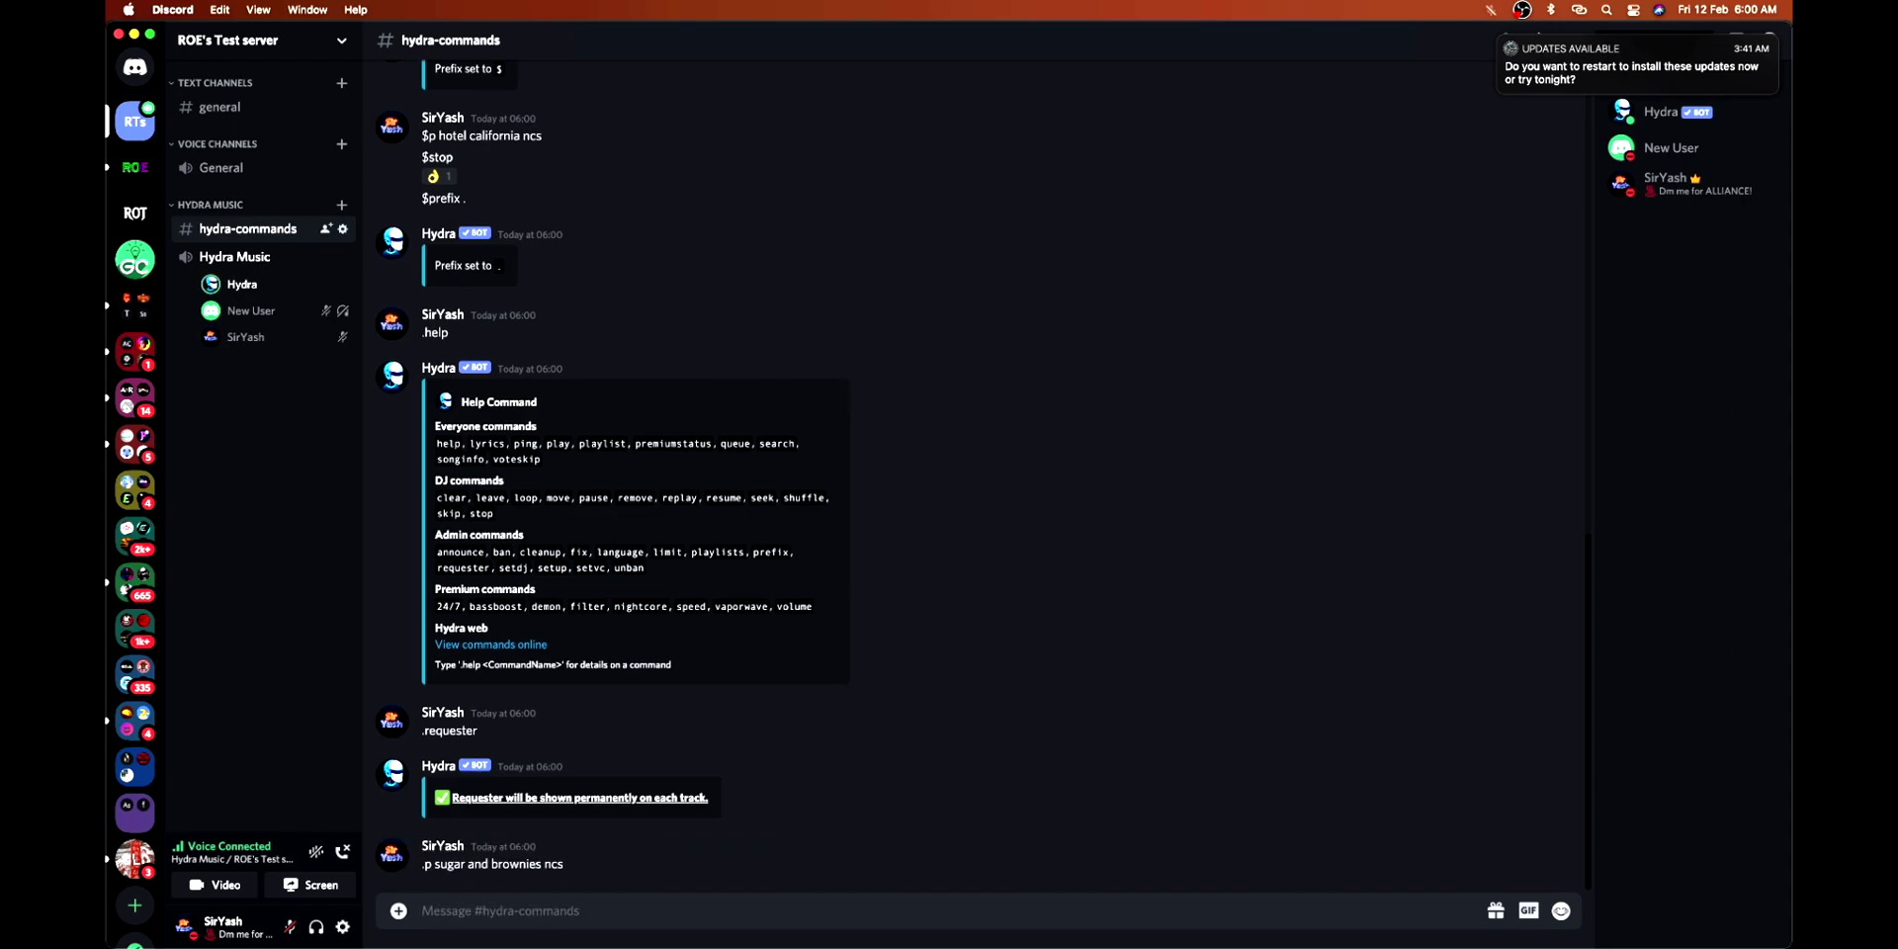
pyautogui.write('.announce')
pyautogui.press('Return')
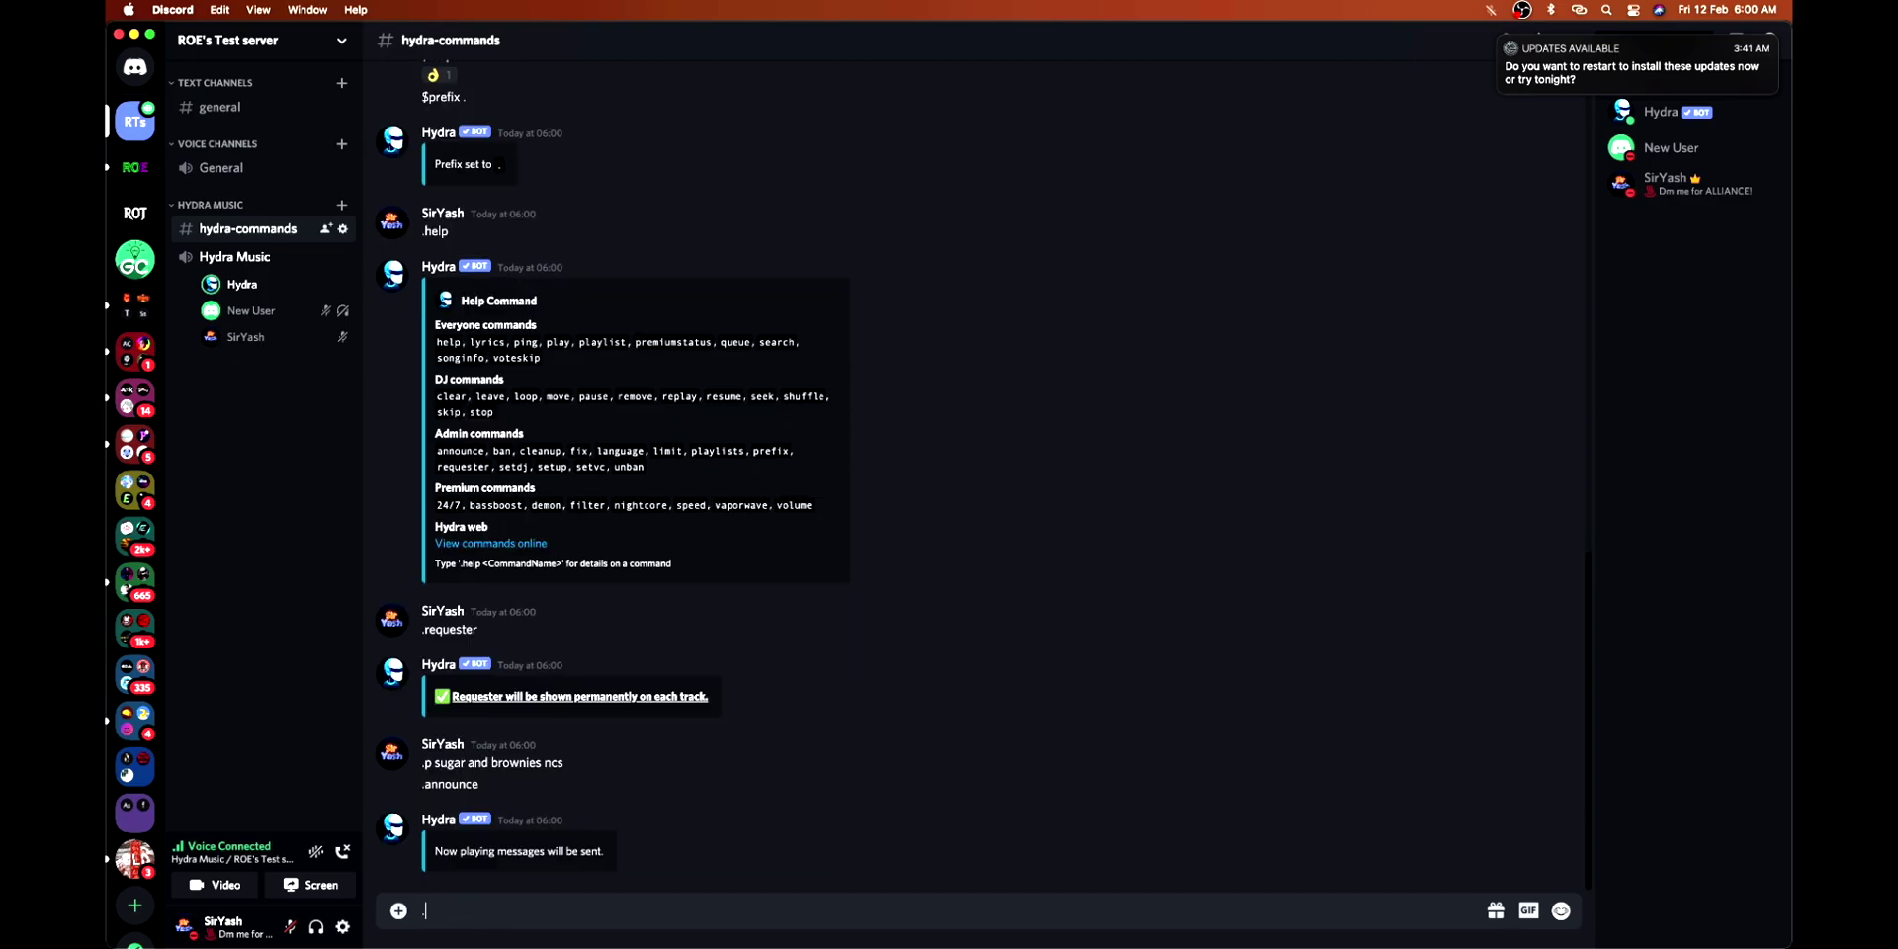
pyautogui.write('.stop')
pyautogui.press('Return')
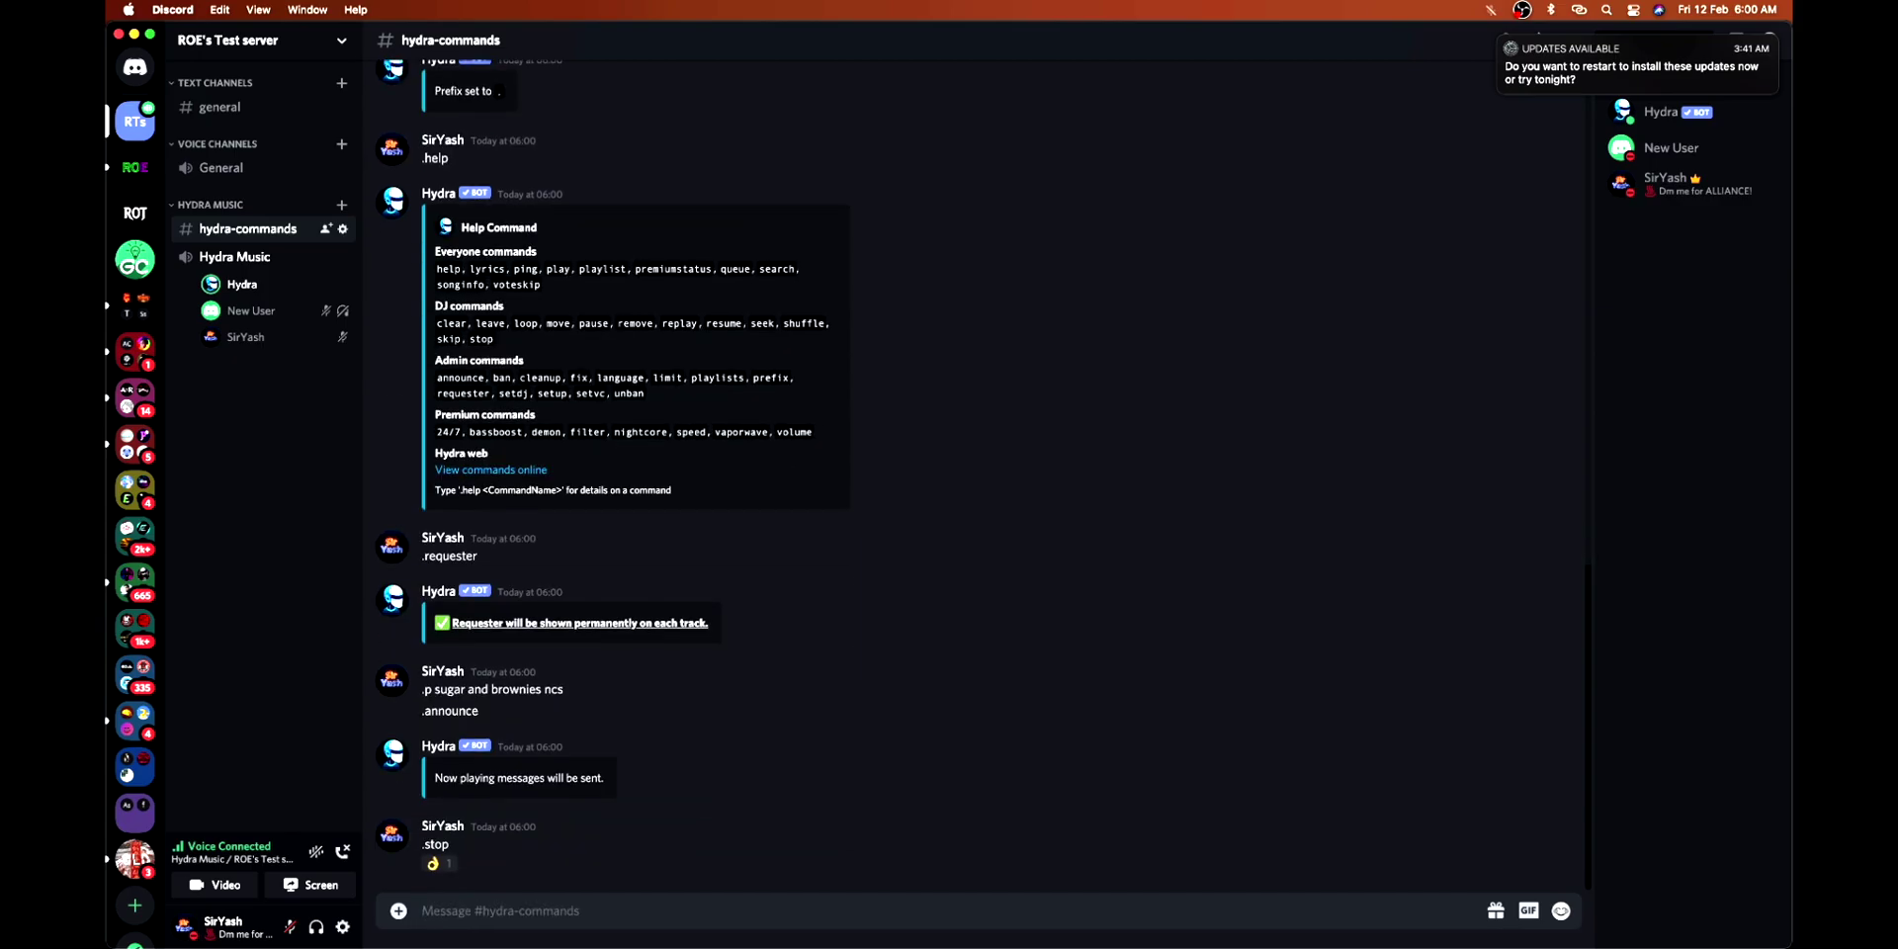
pyautogui.write('.')
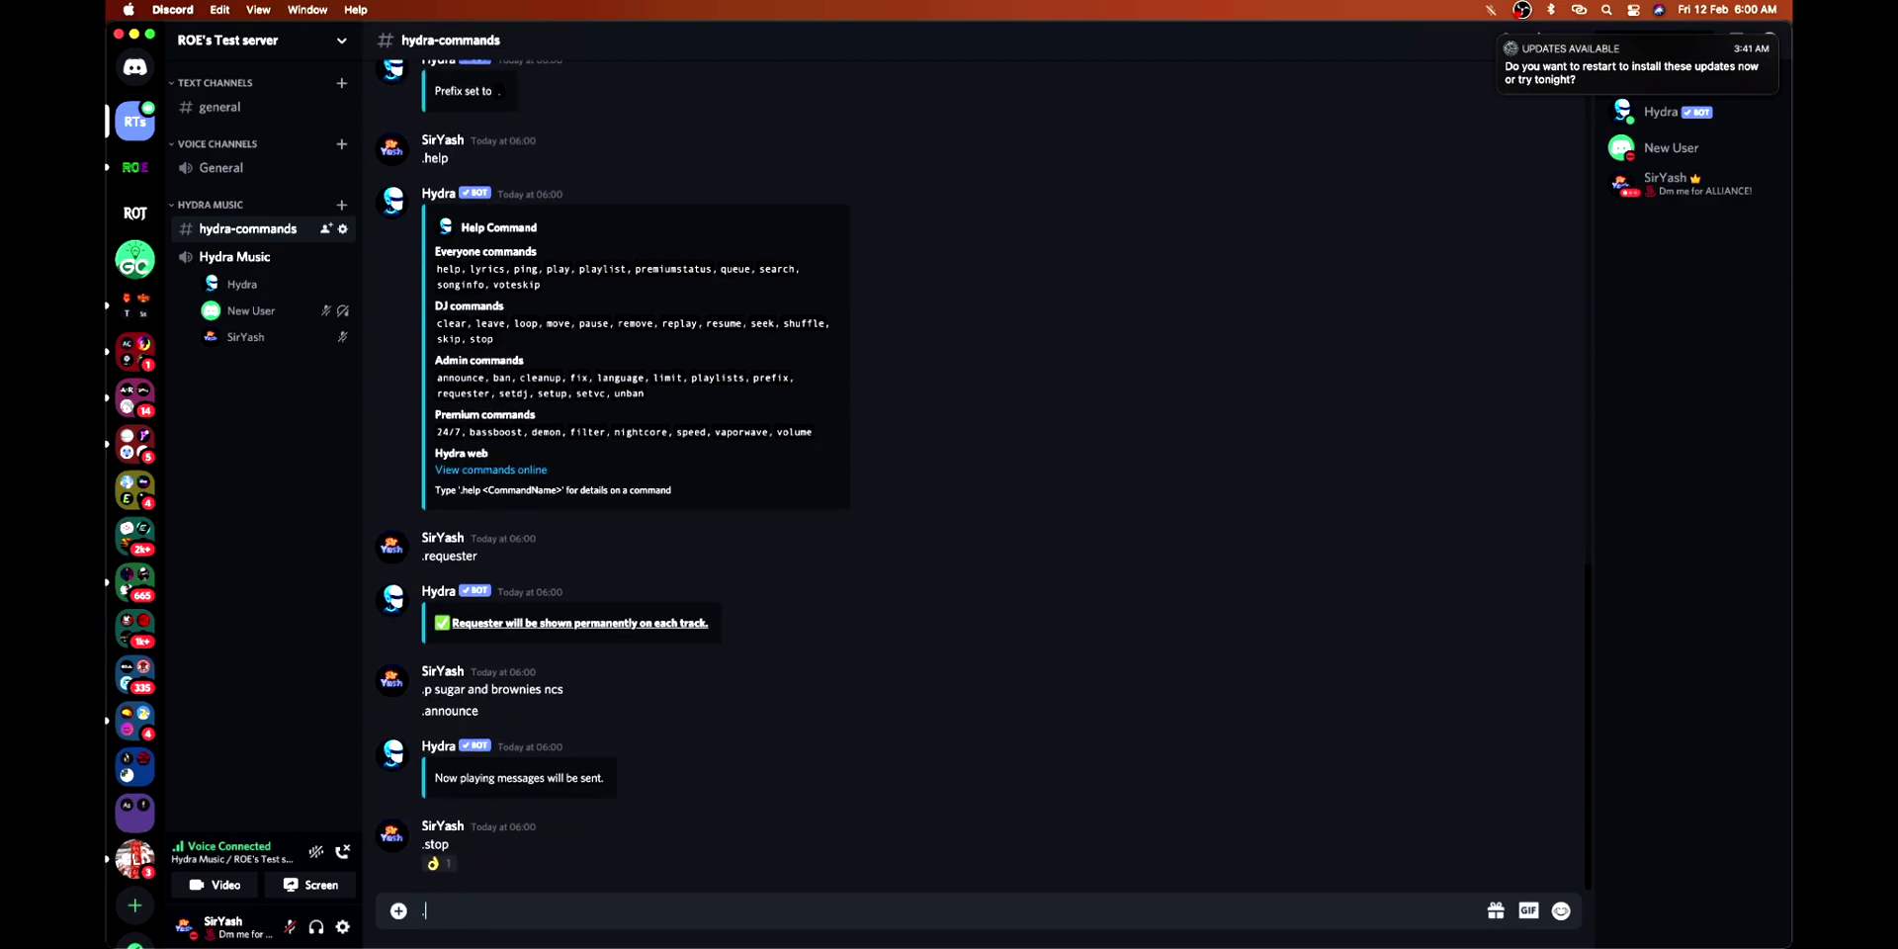
pyautogui.write('a')
pyautogui.write('p sugar and ')
pyautogui.write('brownies')
# Play Sugar and Brownies again, stop it, and list Hydra's commands with .help
pyautogui.press('Return')
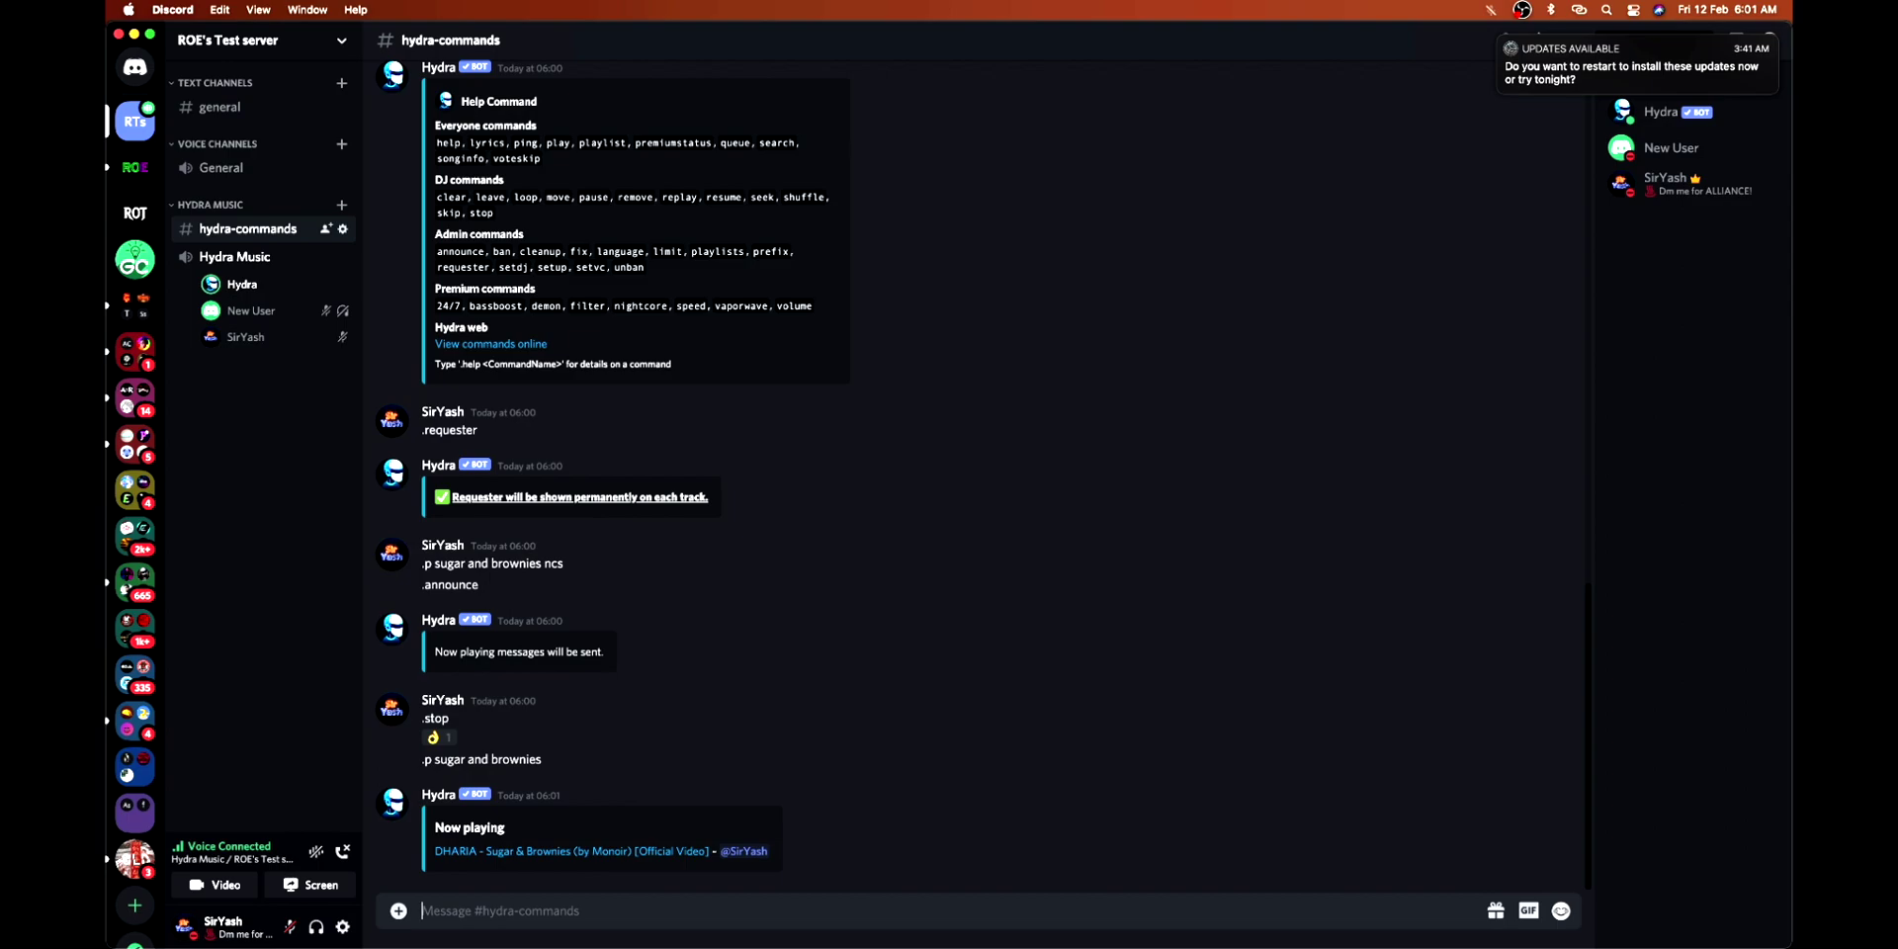
pyautogui.write('.stop')
pyautogui.press('Return')
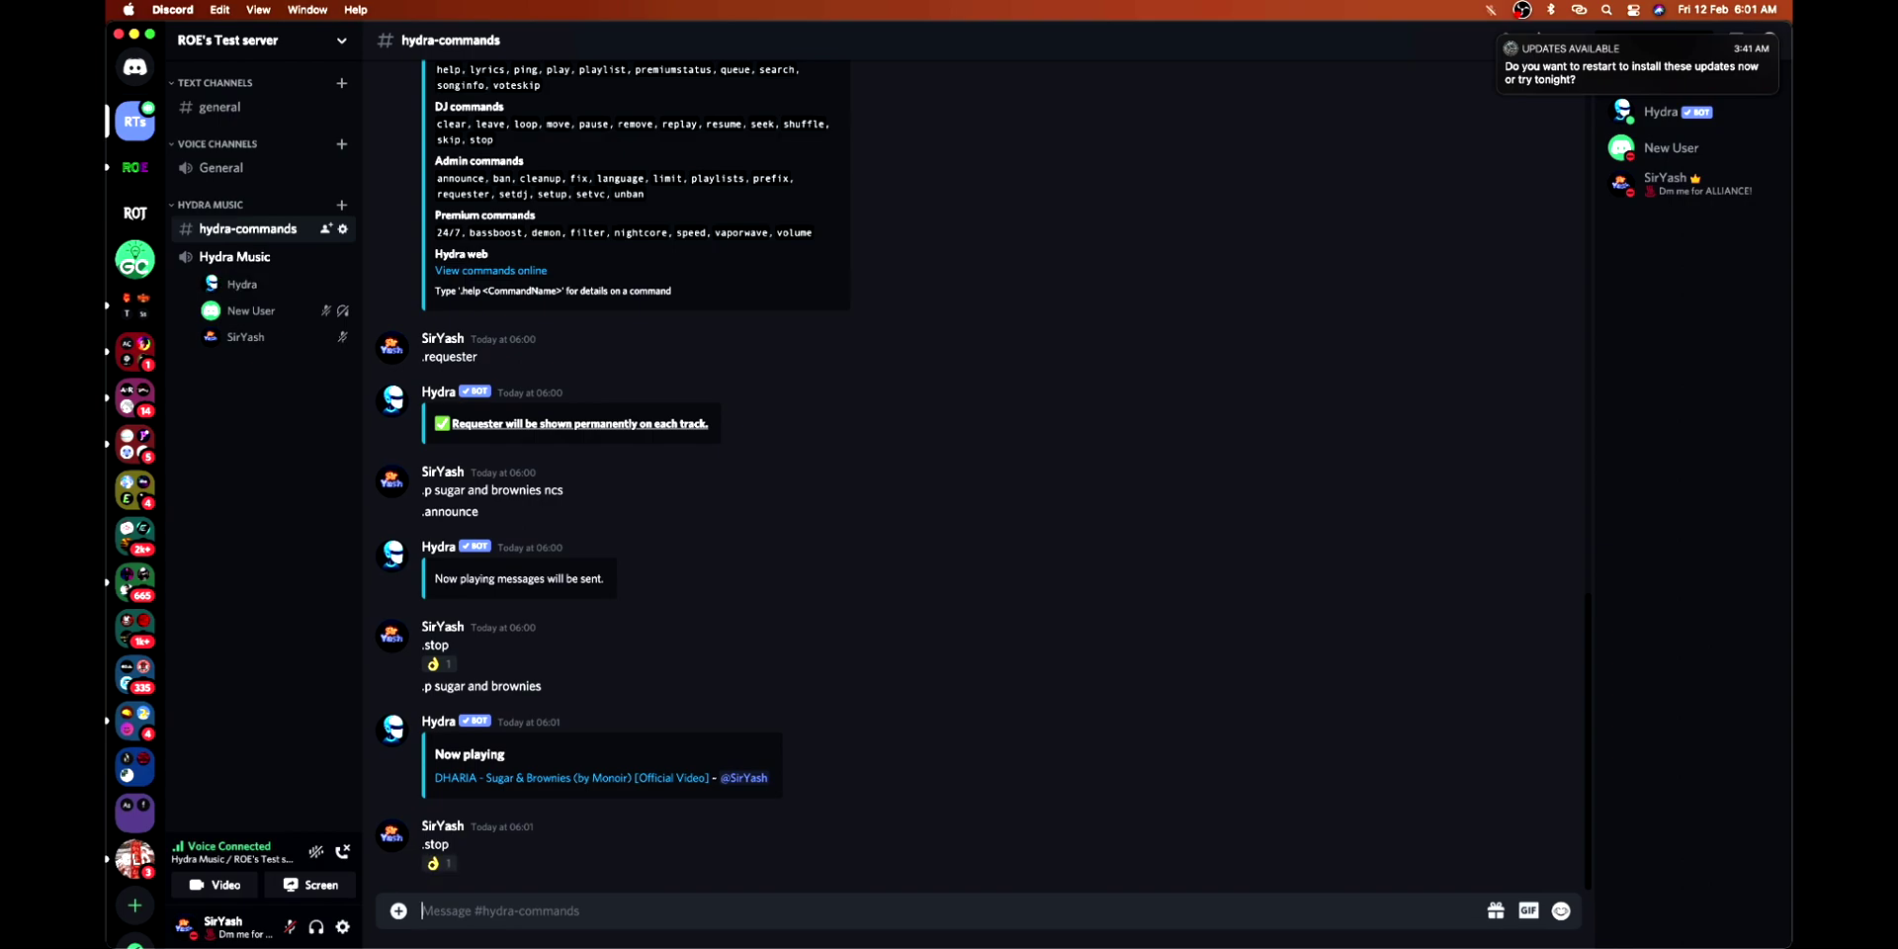
pyautogui.write('.')
pyautogui.write('help')
pyautogui.press('Return')
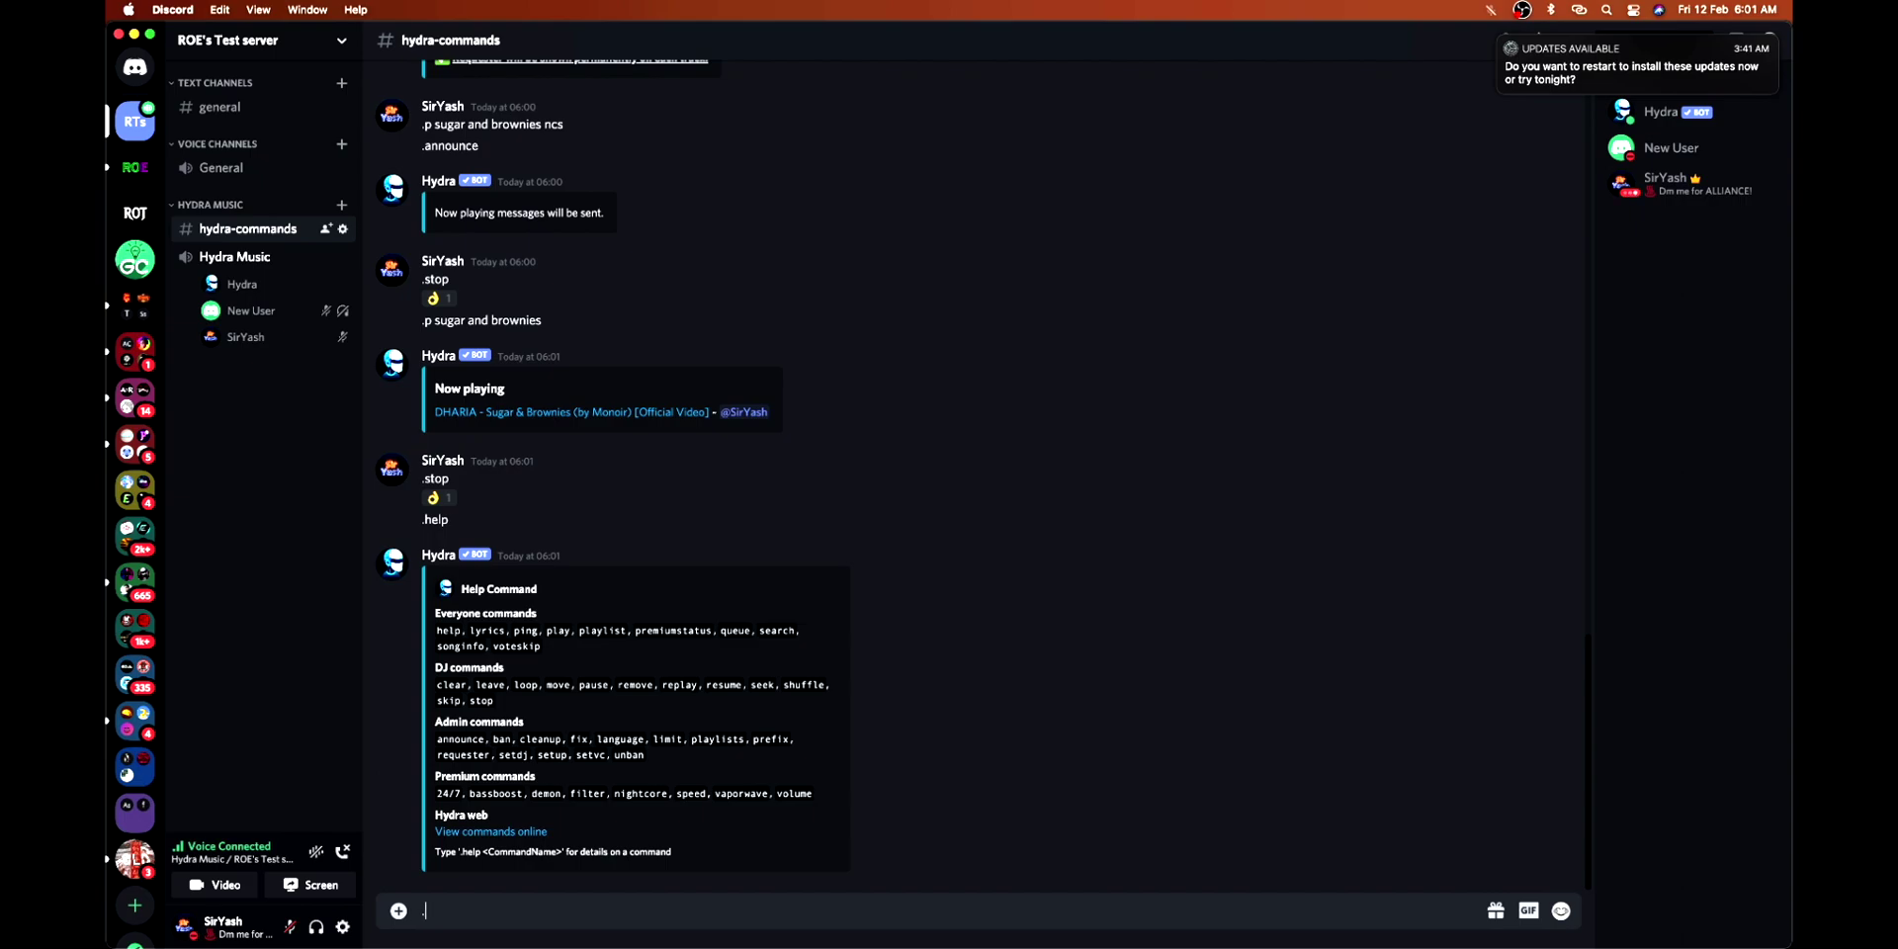
# Assign the DJ role to SirYash's own member account on ROE's Test server
pyautogui.click(246, 336)
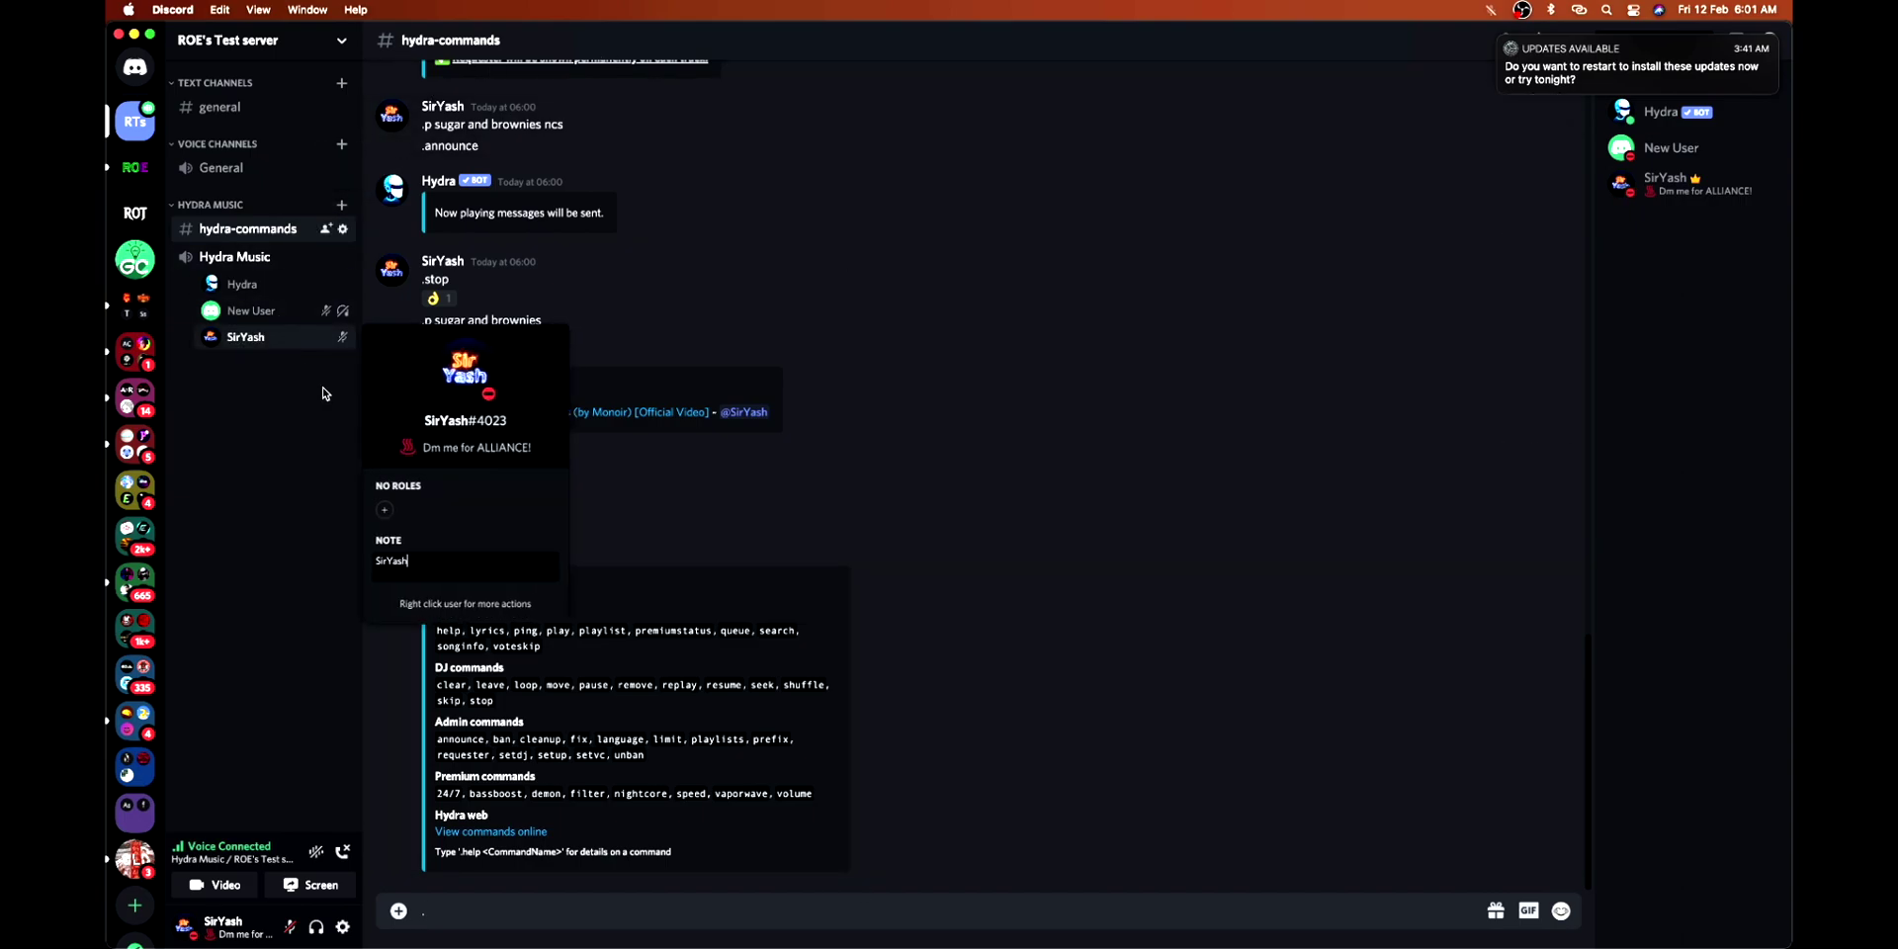
pyautogui.click(383, 511)
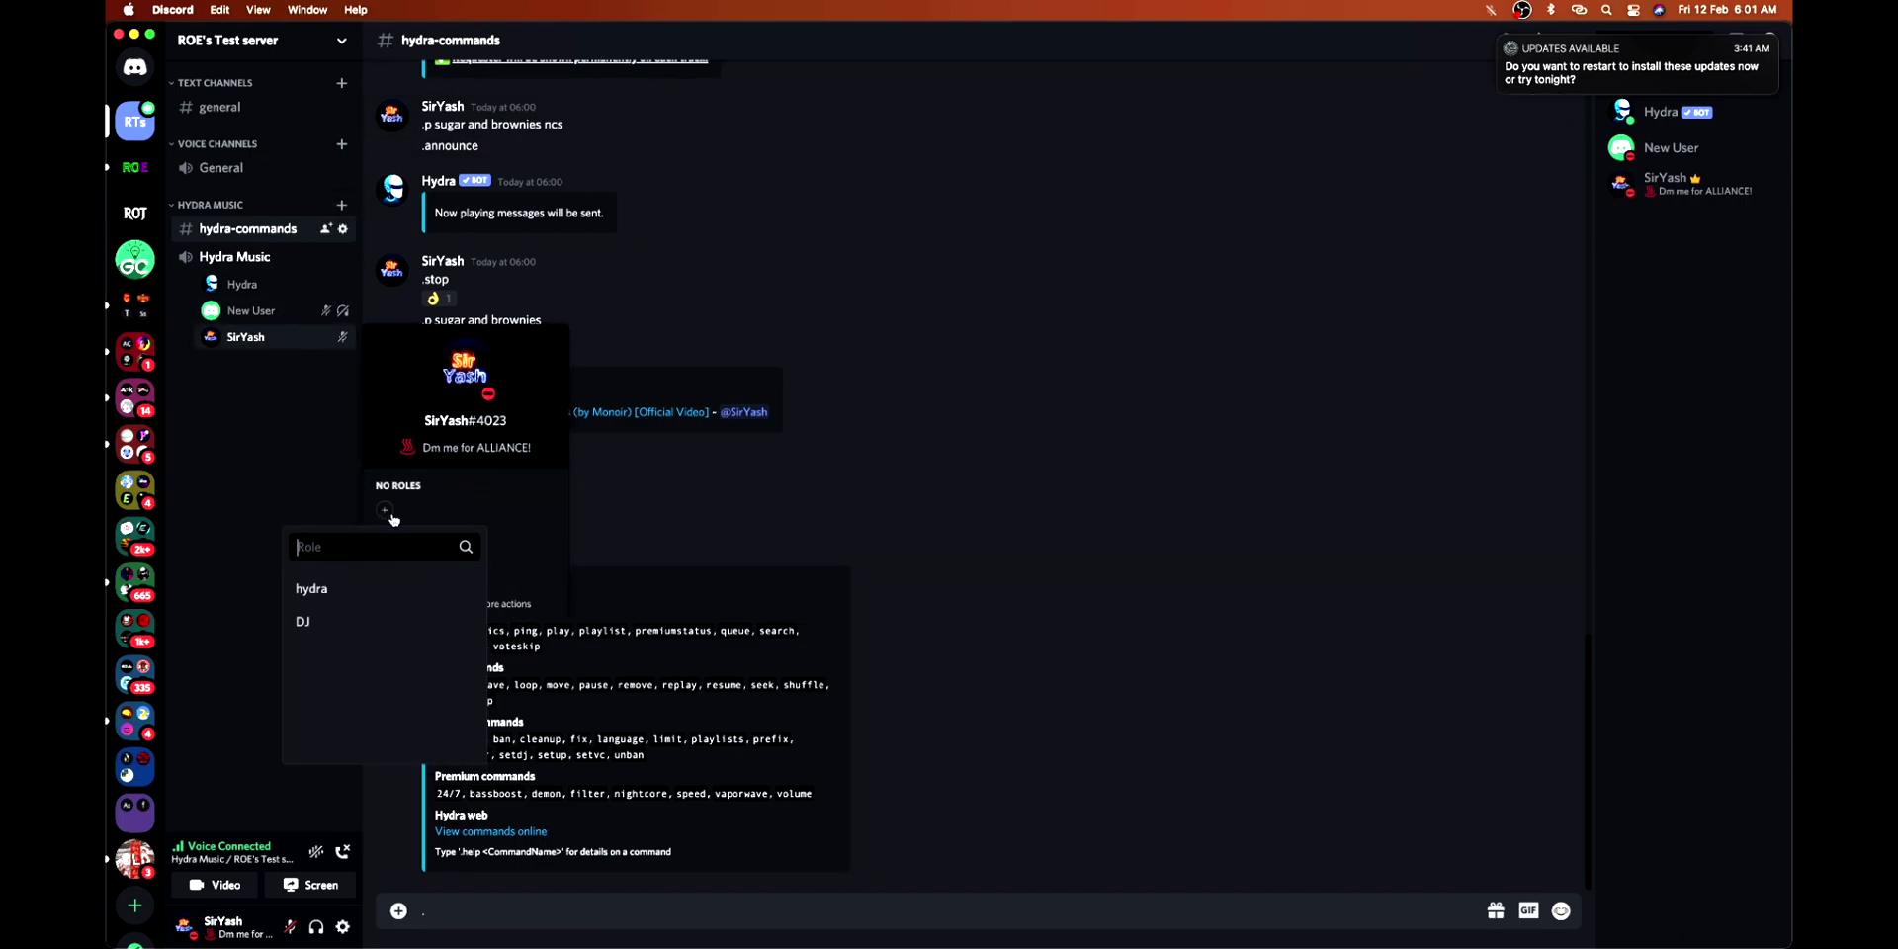
pyautogui.click(350, 620)
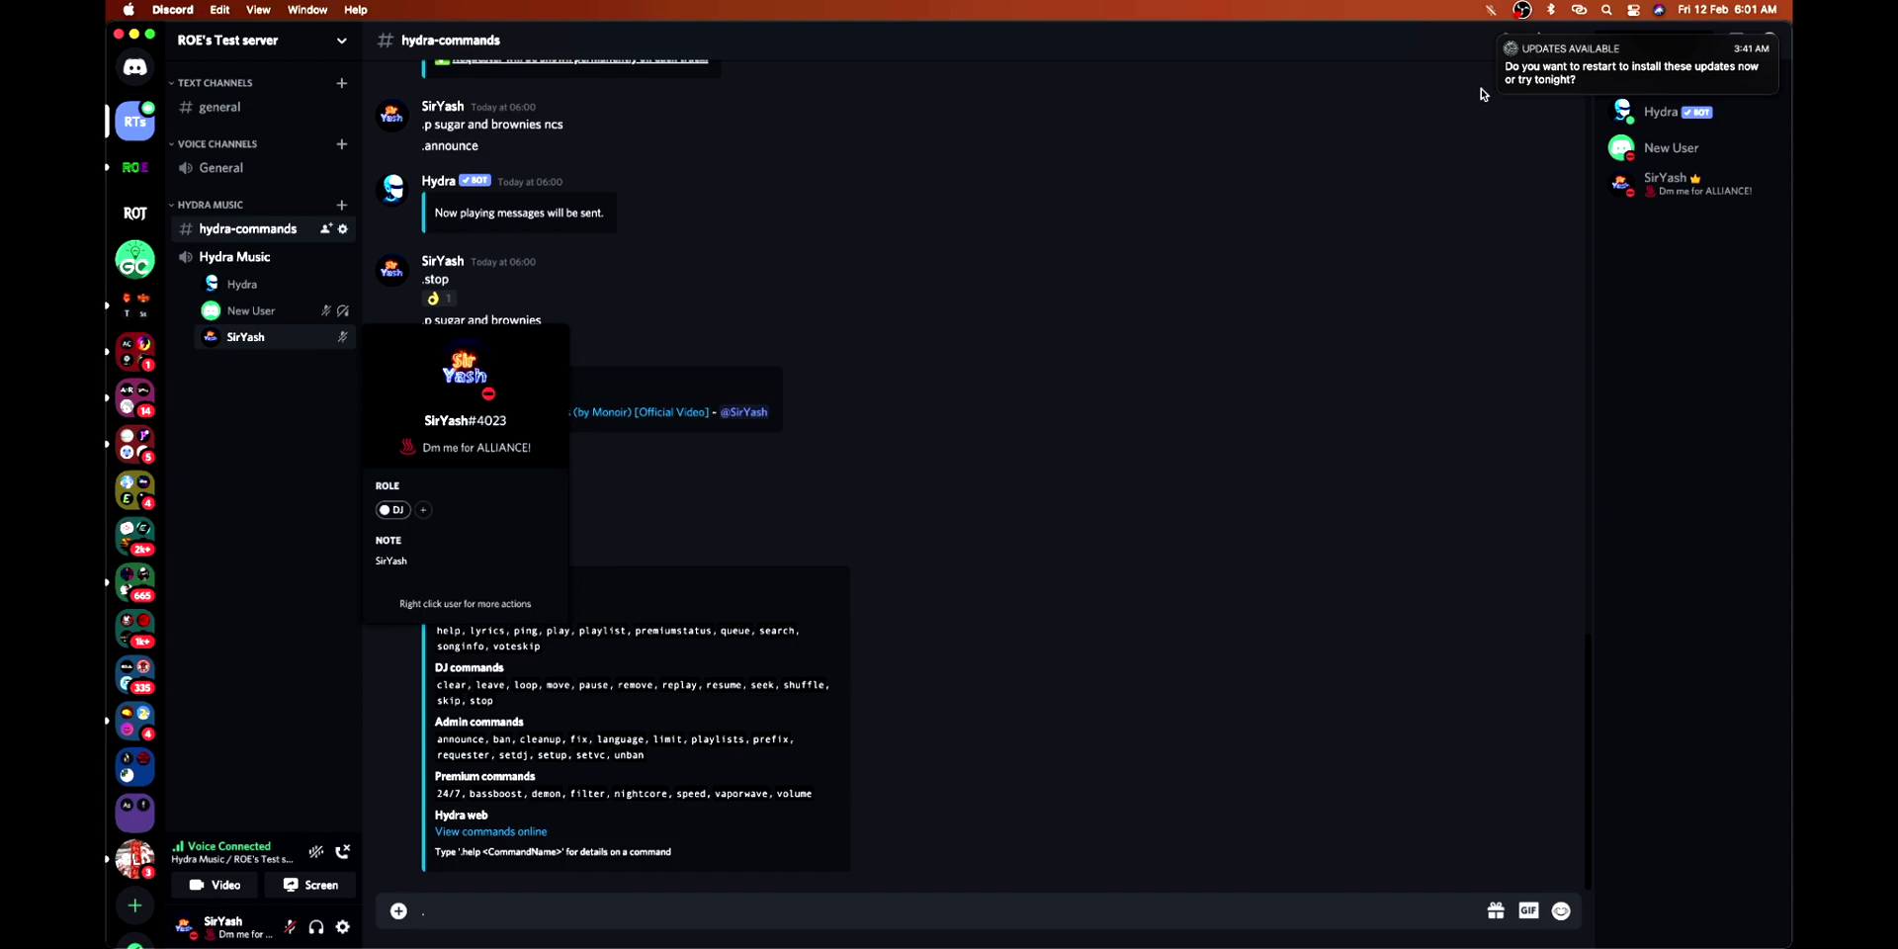
pyautogui.click(635, 605)
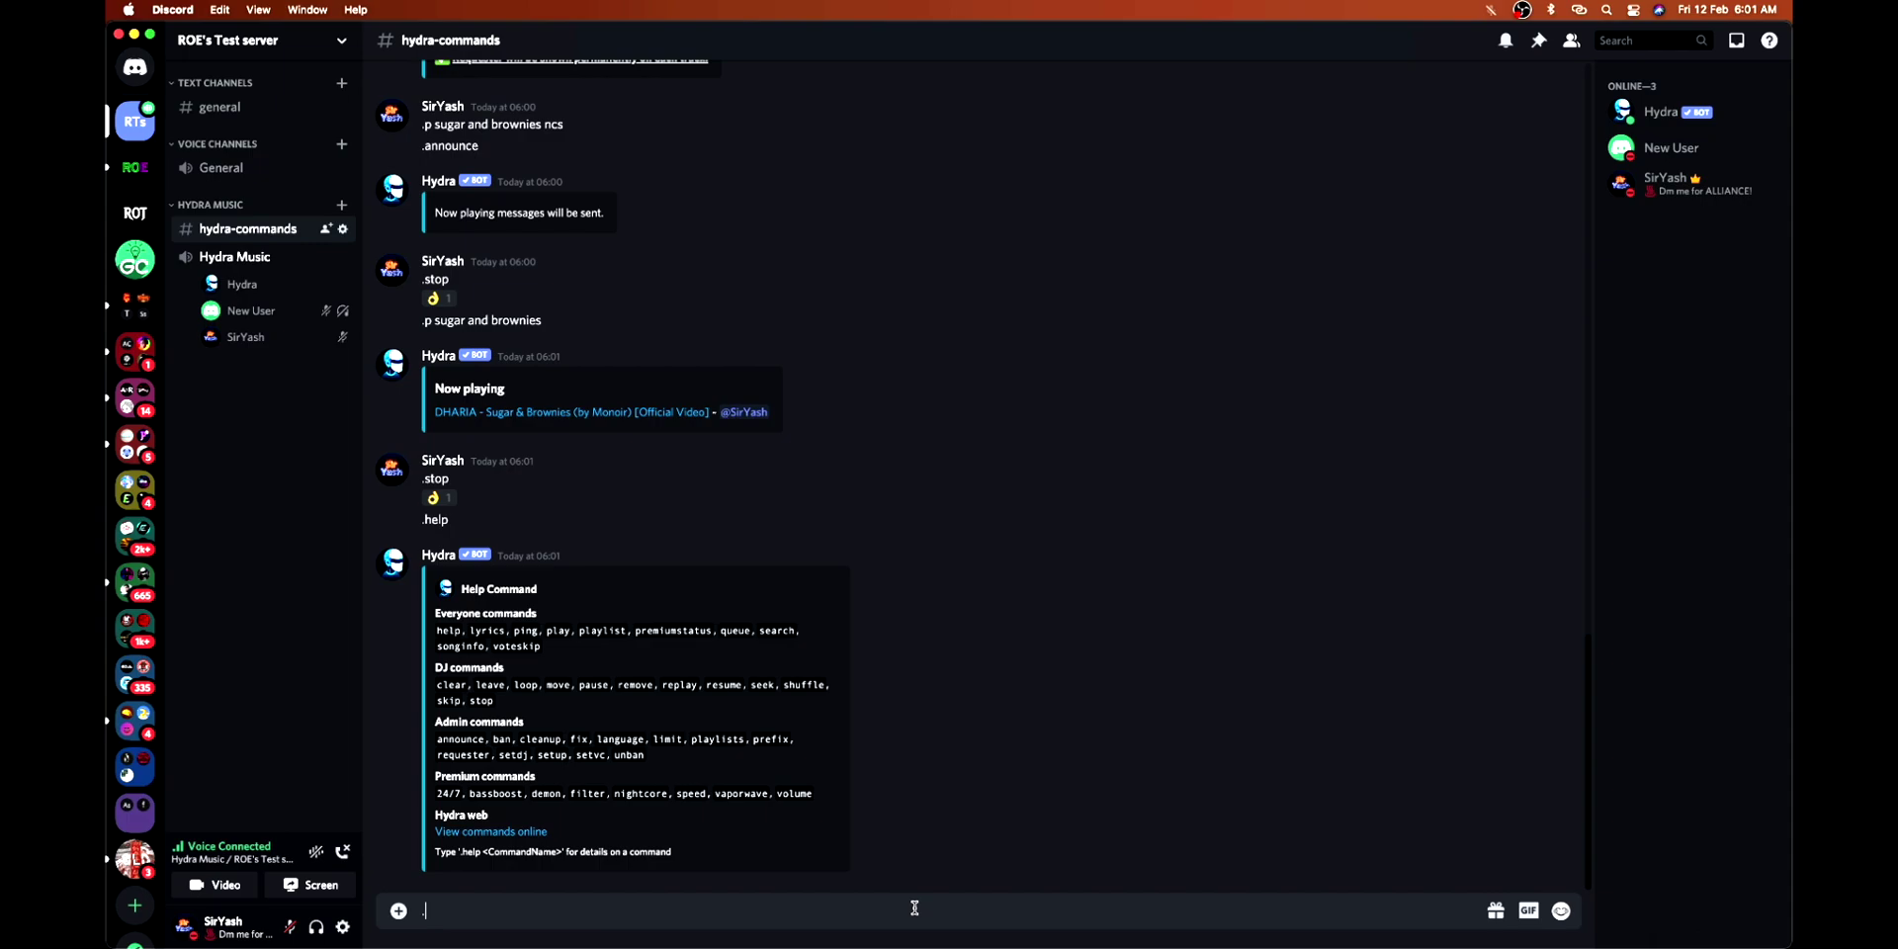
pyautogui.write('.p')
# Clear the message box, send .leave to Hydra, and disconnect New User from Hydra Music
pyautogui.press('BackSpace')
pyautogui.press('BackSpace')
pyautogui.write('a')
pyautogui.doubleClick(445, 685)
pyautogui.click(494, 687)
pyautogui.press('BackSpace')
pyautogui.write('.leave')
pyautogui.press('Return')
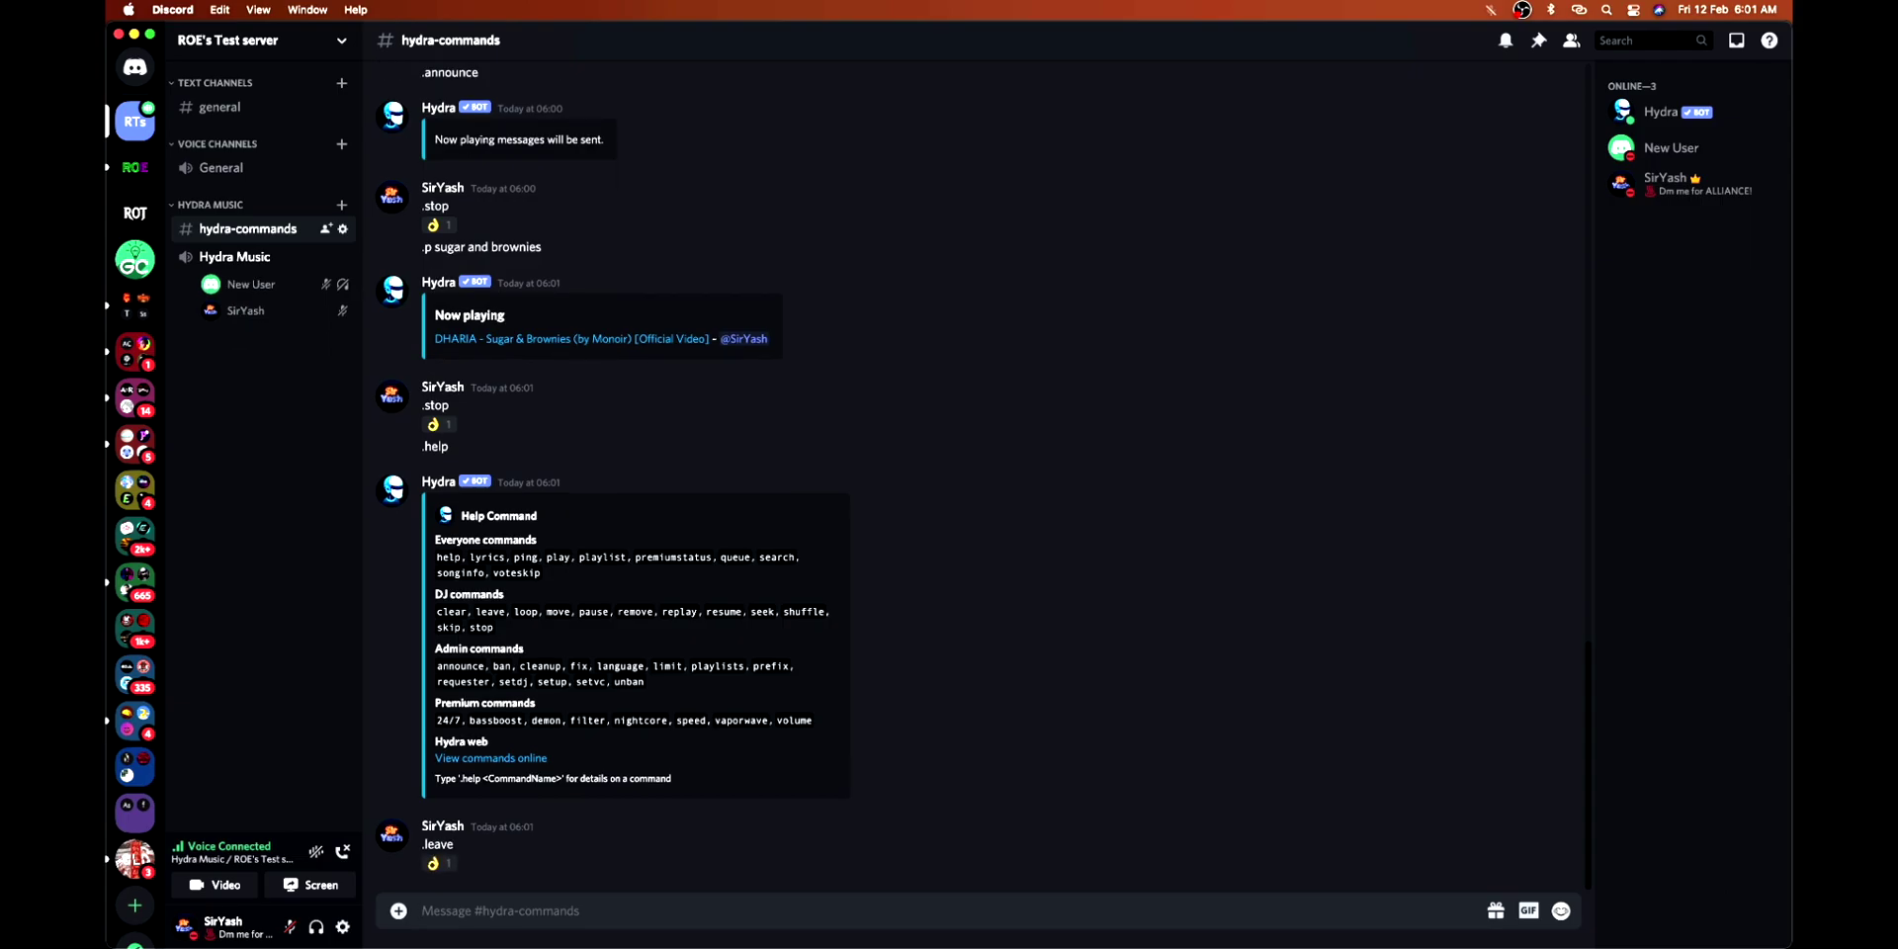
pyautogui.rightClick(260, 282)
pyautogui.click(319, 698)
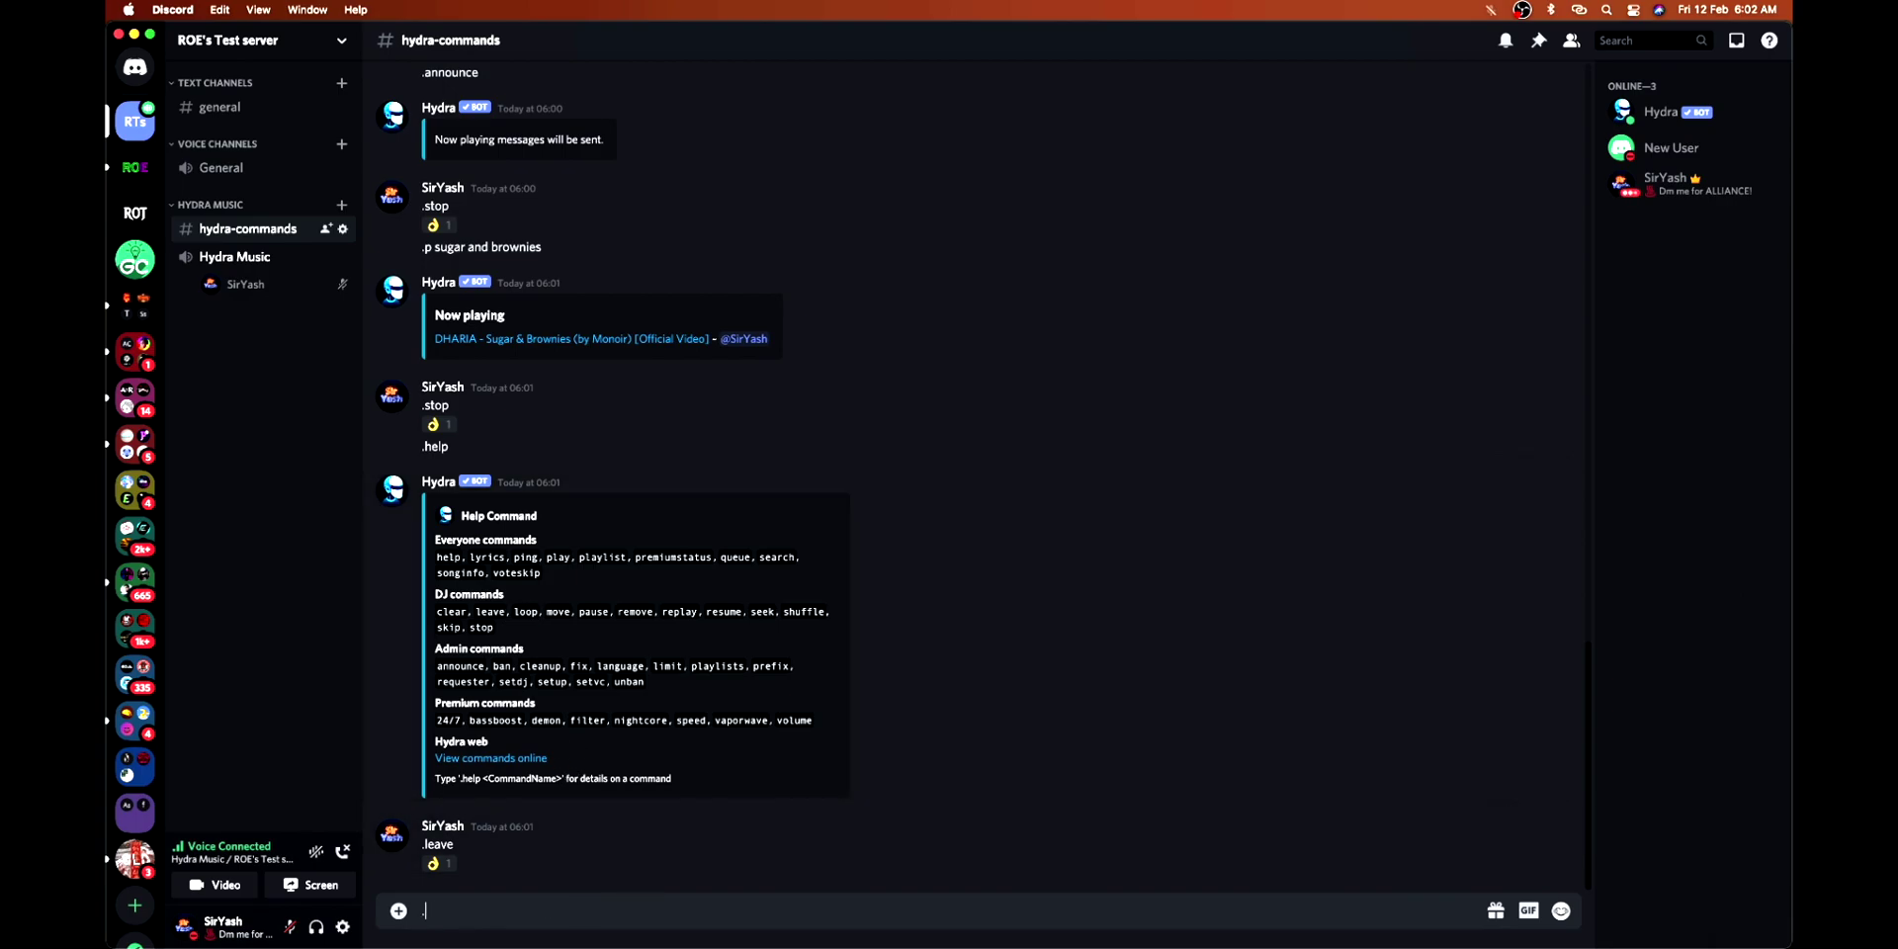
pyautogui.write('.p')
pyautogui.write('the nights av')
pyautogui.write('icii ncs')
# Play 'the nights avicii ncs', cycle .loop through queue, song and off, then send .help and .stop
pyautogui.press('Return')
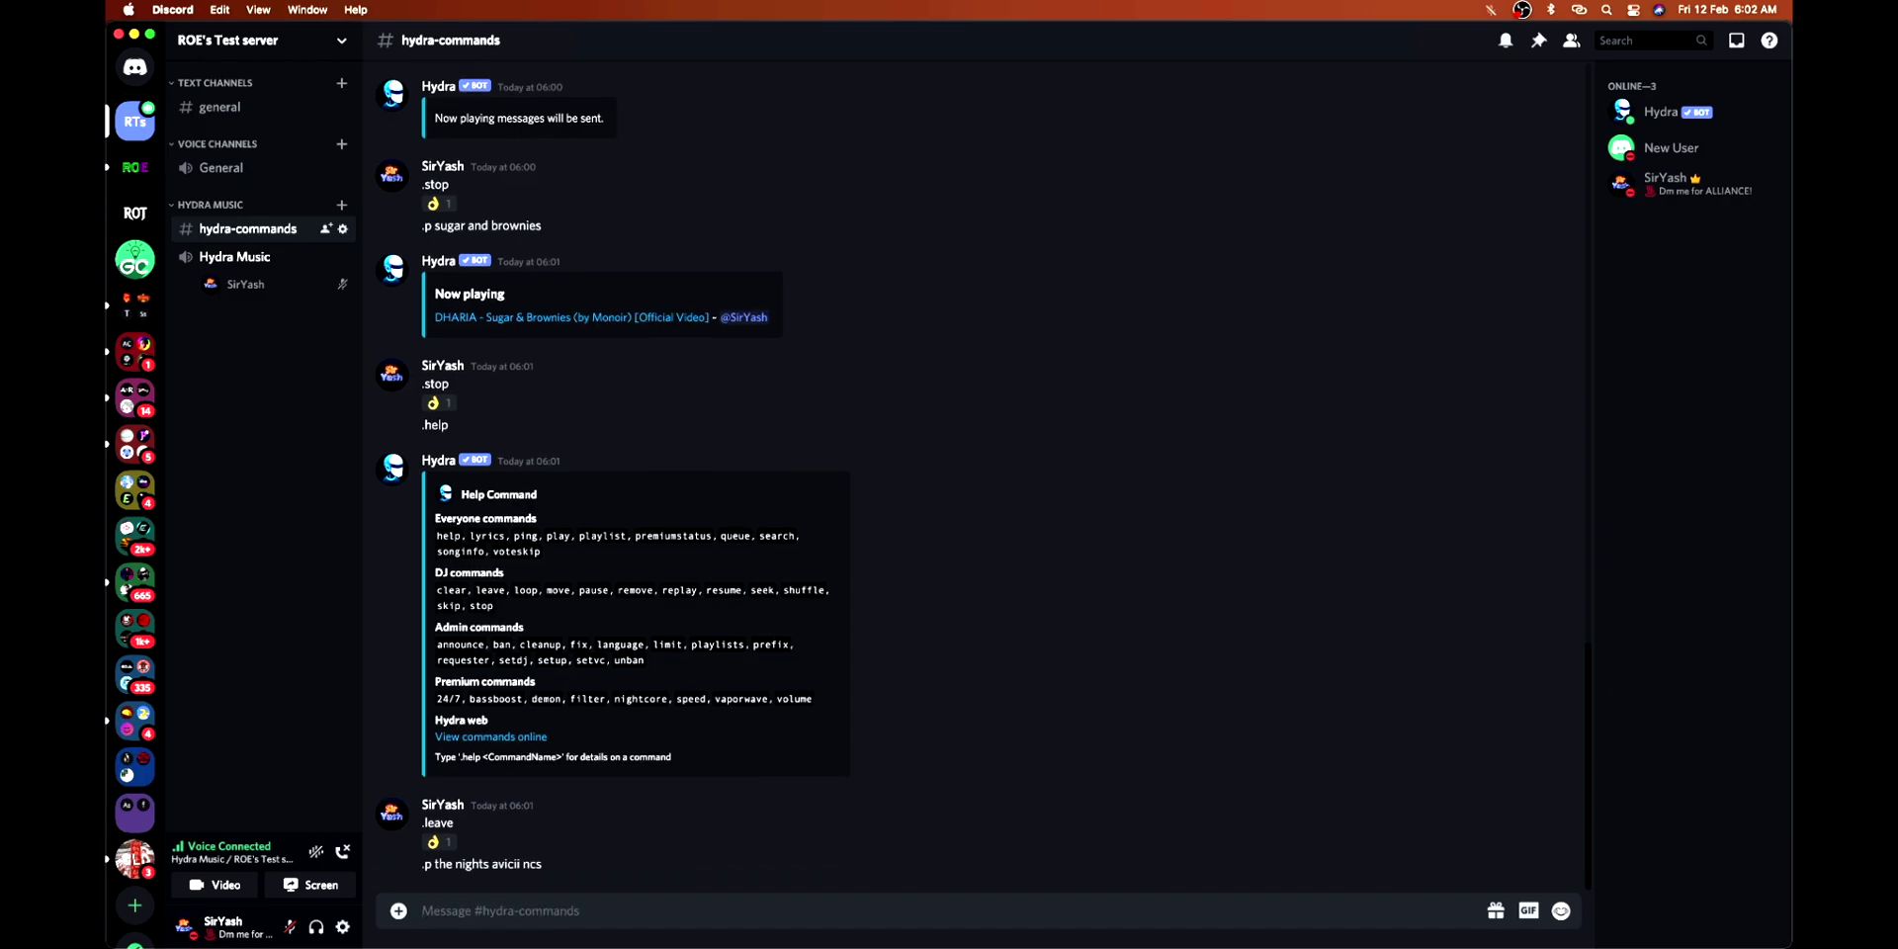
pyautogui.write('.loop')
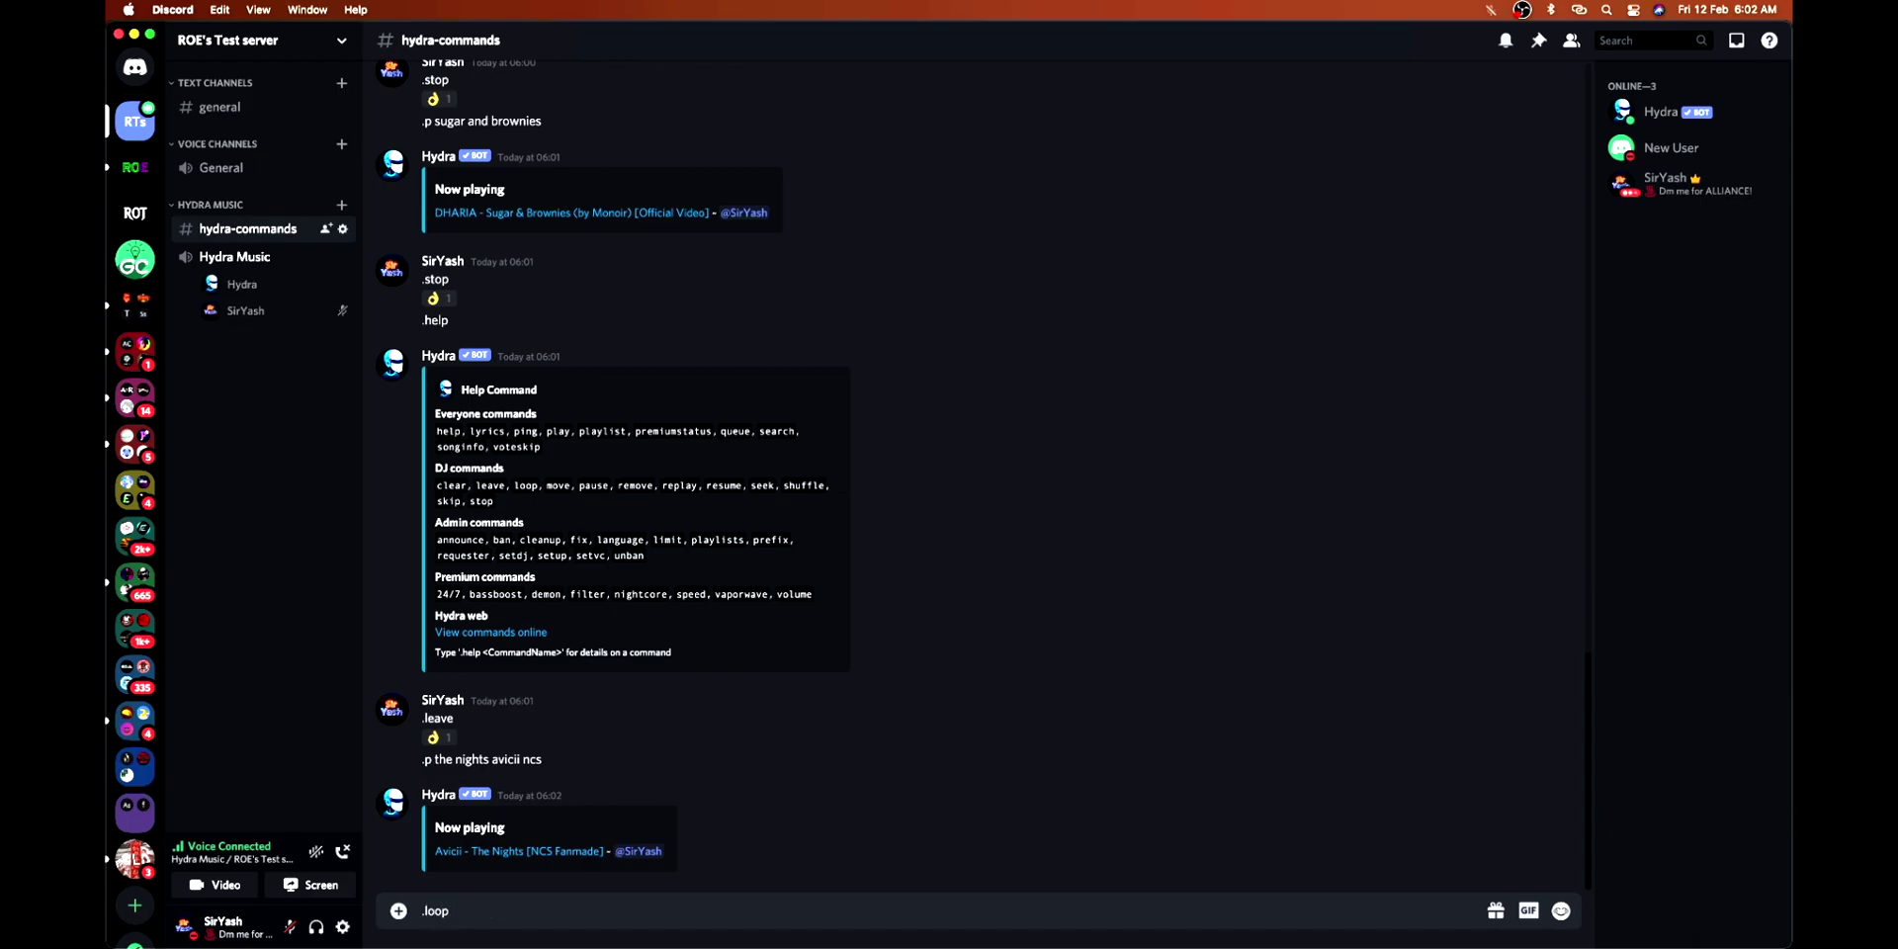
pyautogui.press('Return')
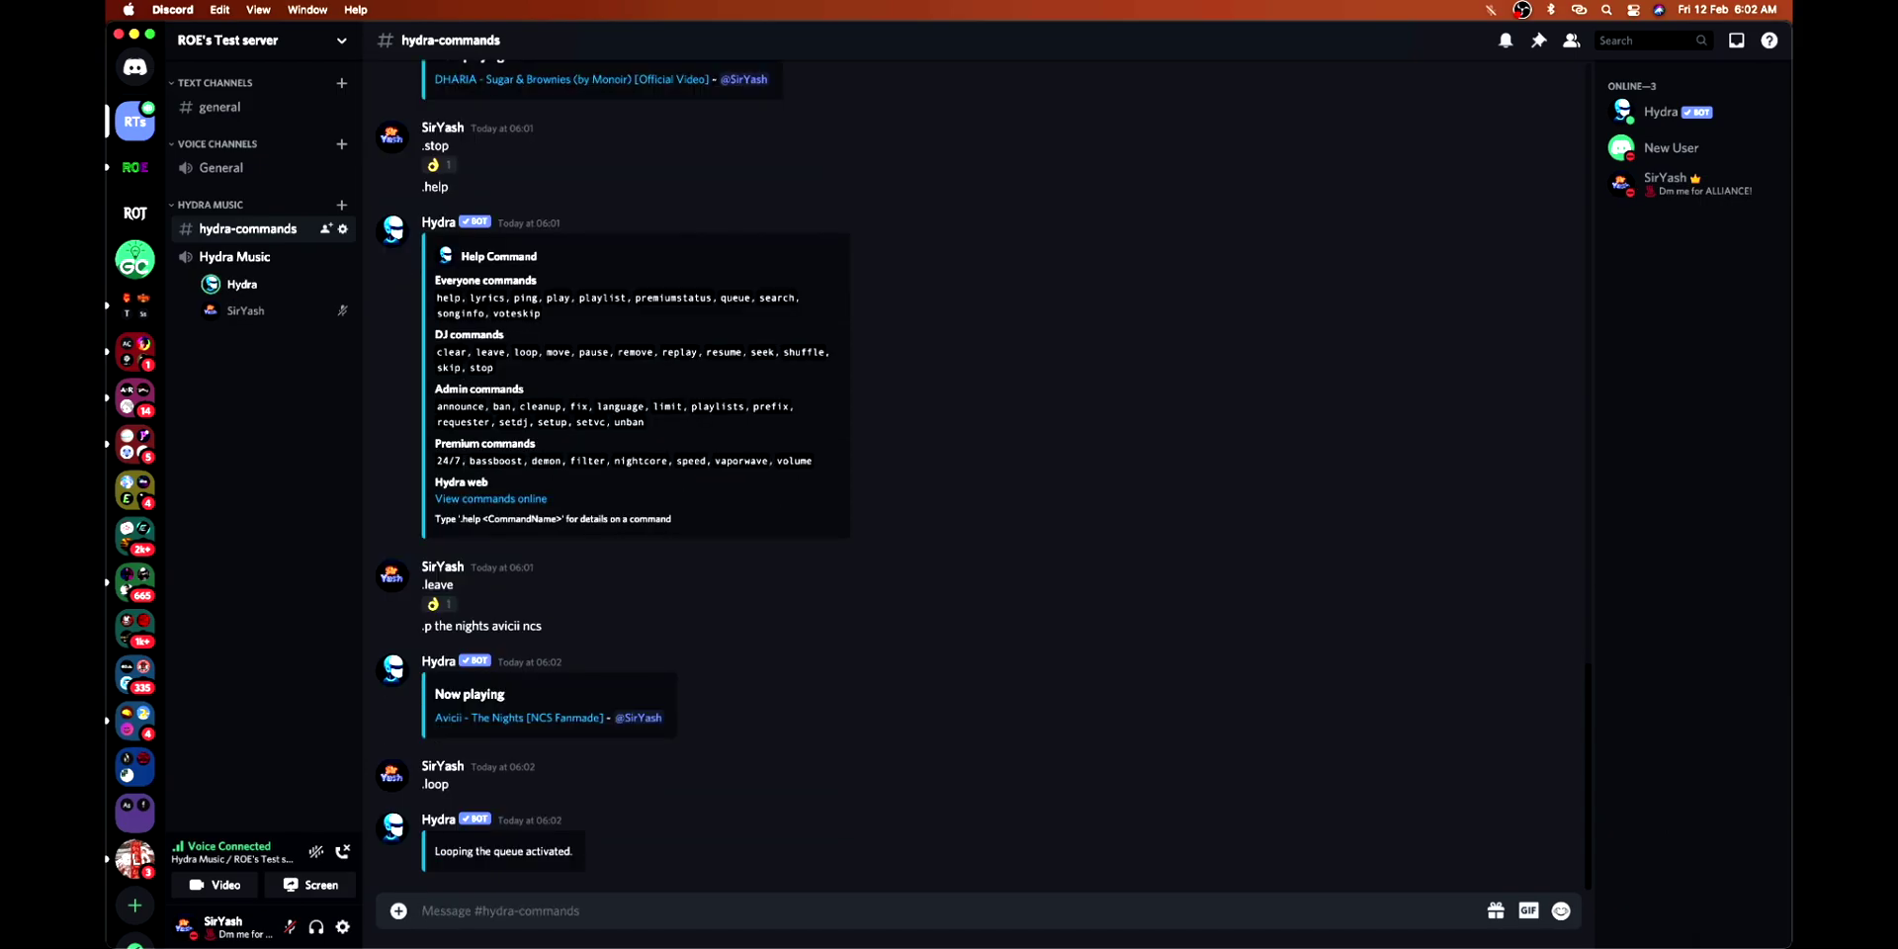
pyautogui.write('.loop')
pyautogui.press('Return')
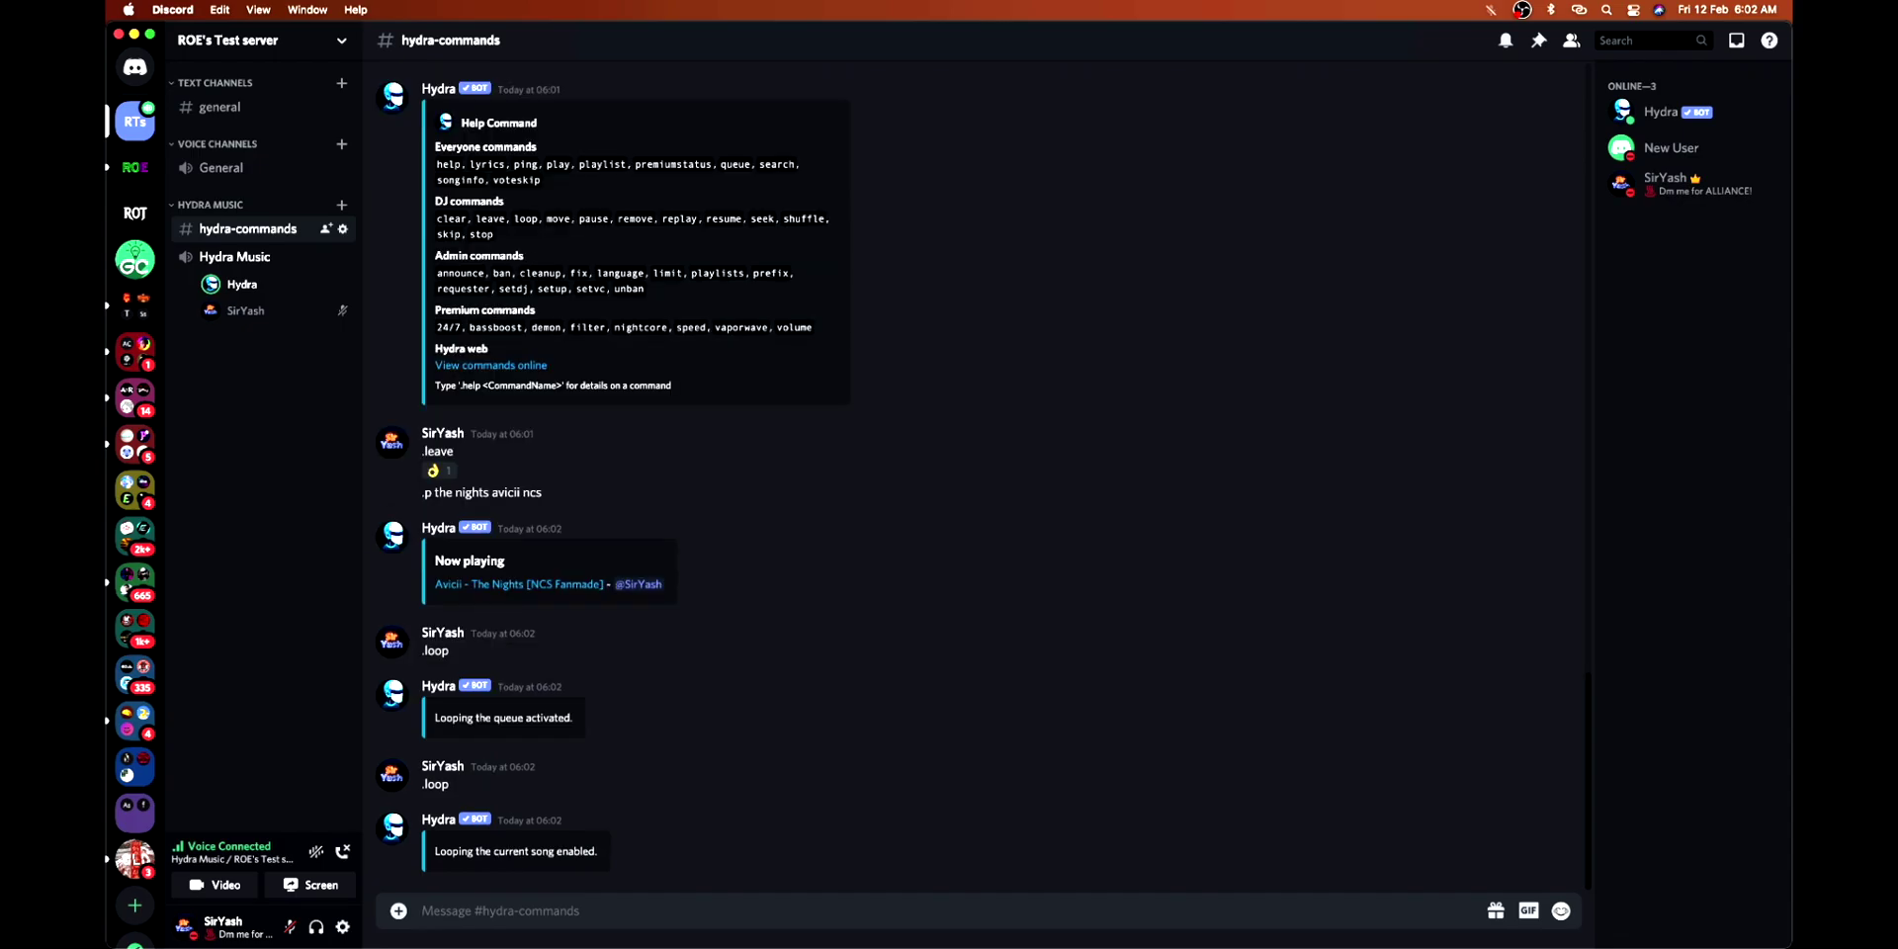
pyautogui.write('.loop')
pyautogui.press('Return')
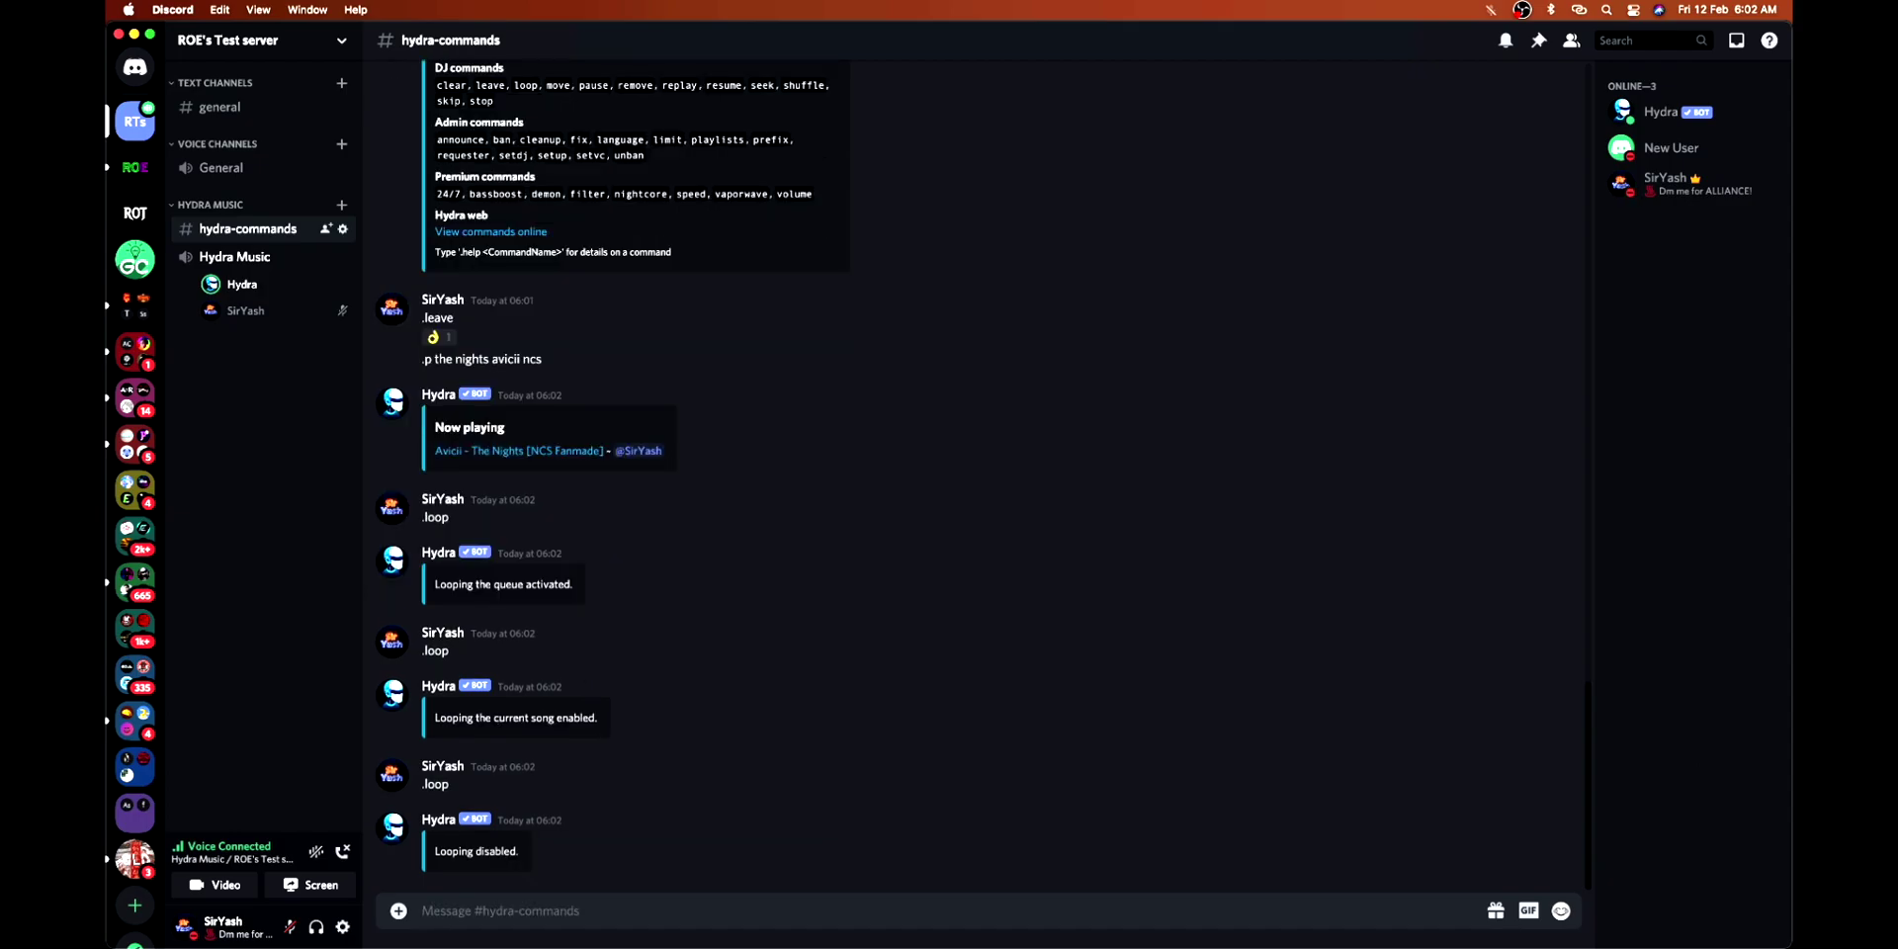
pyautogui.write('.help')
pyautogui.press('Return')
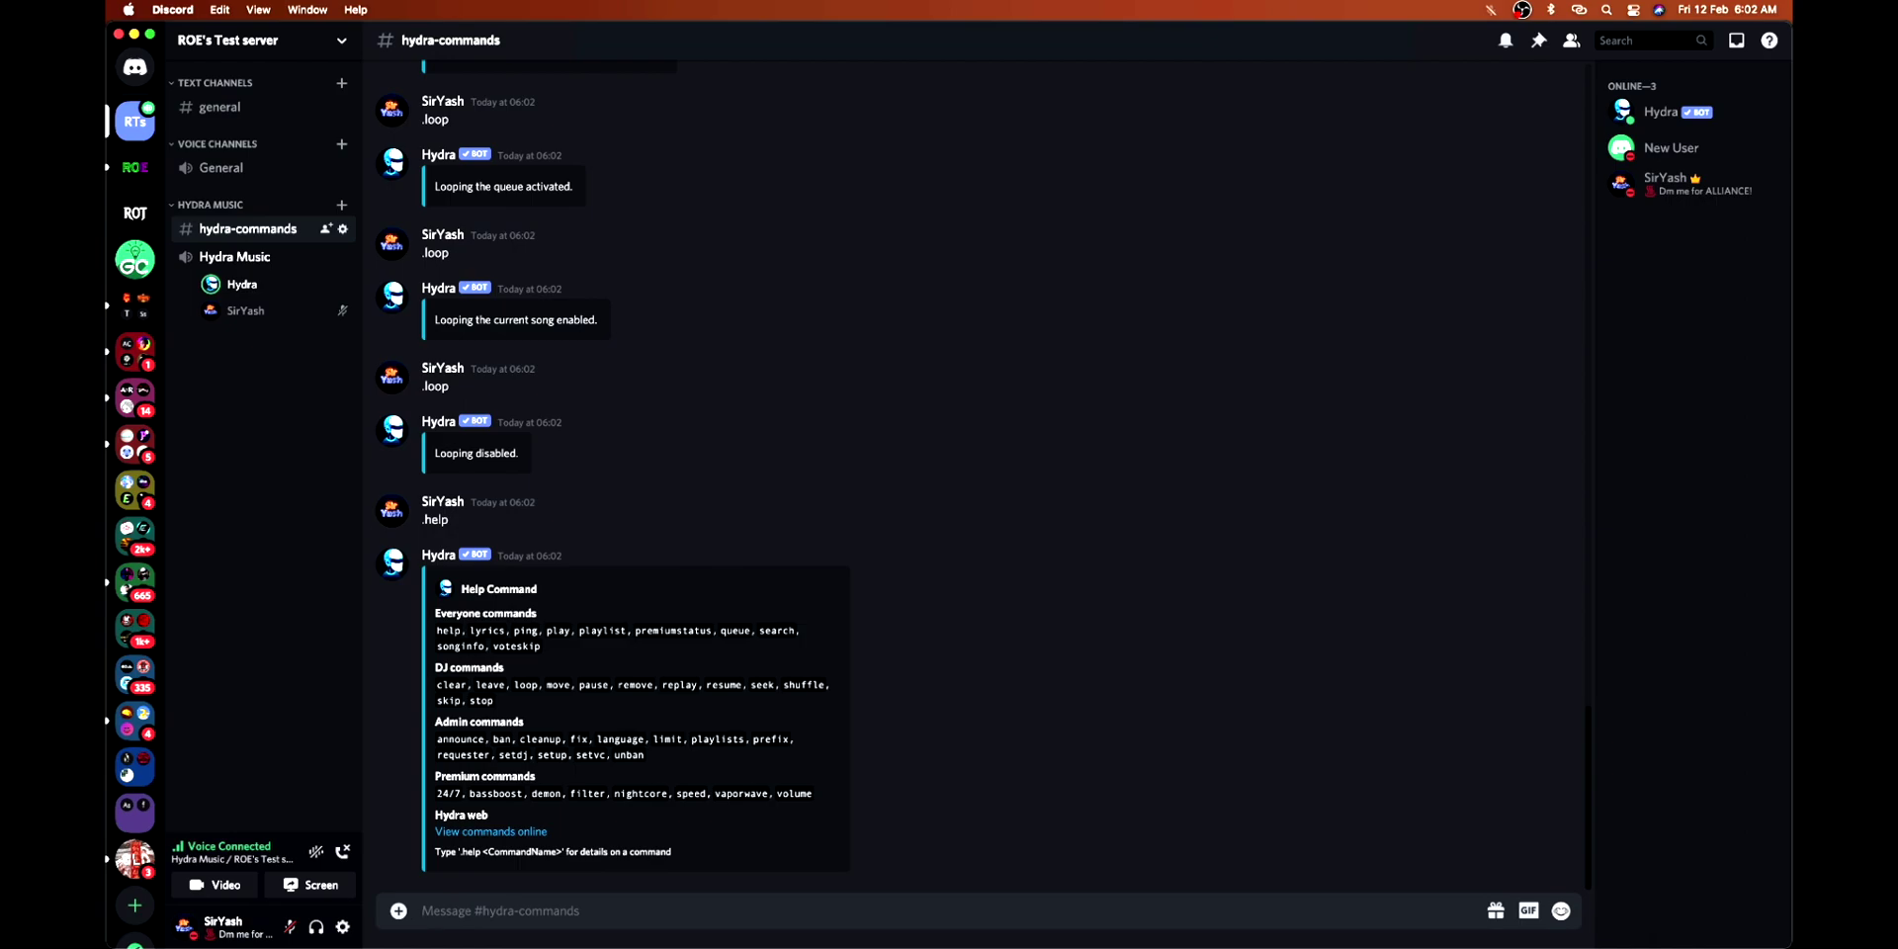
pyautogui.write('.stop')
pyautogui.press('Return')
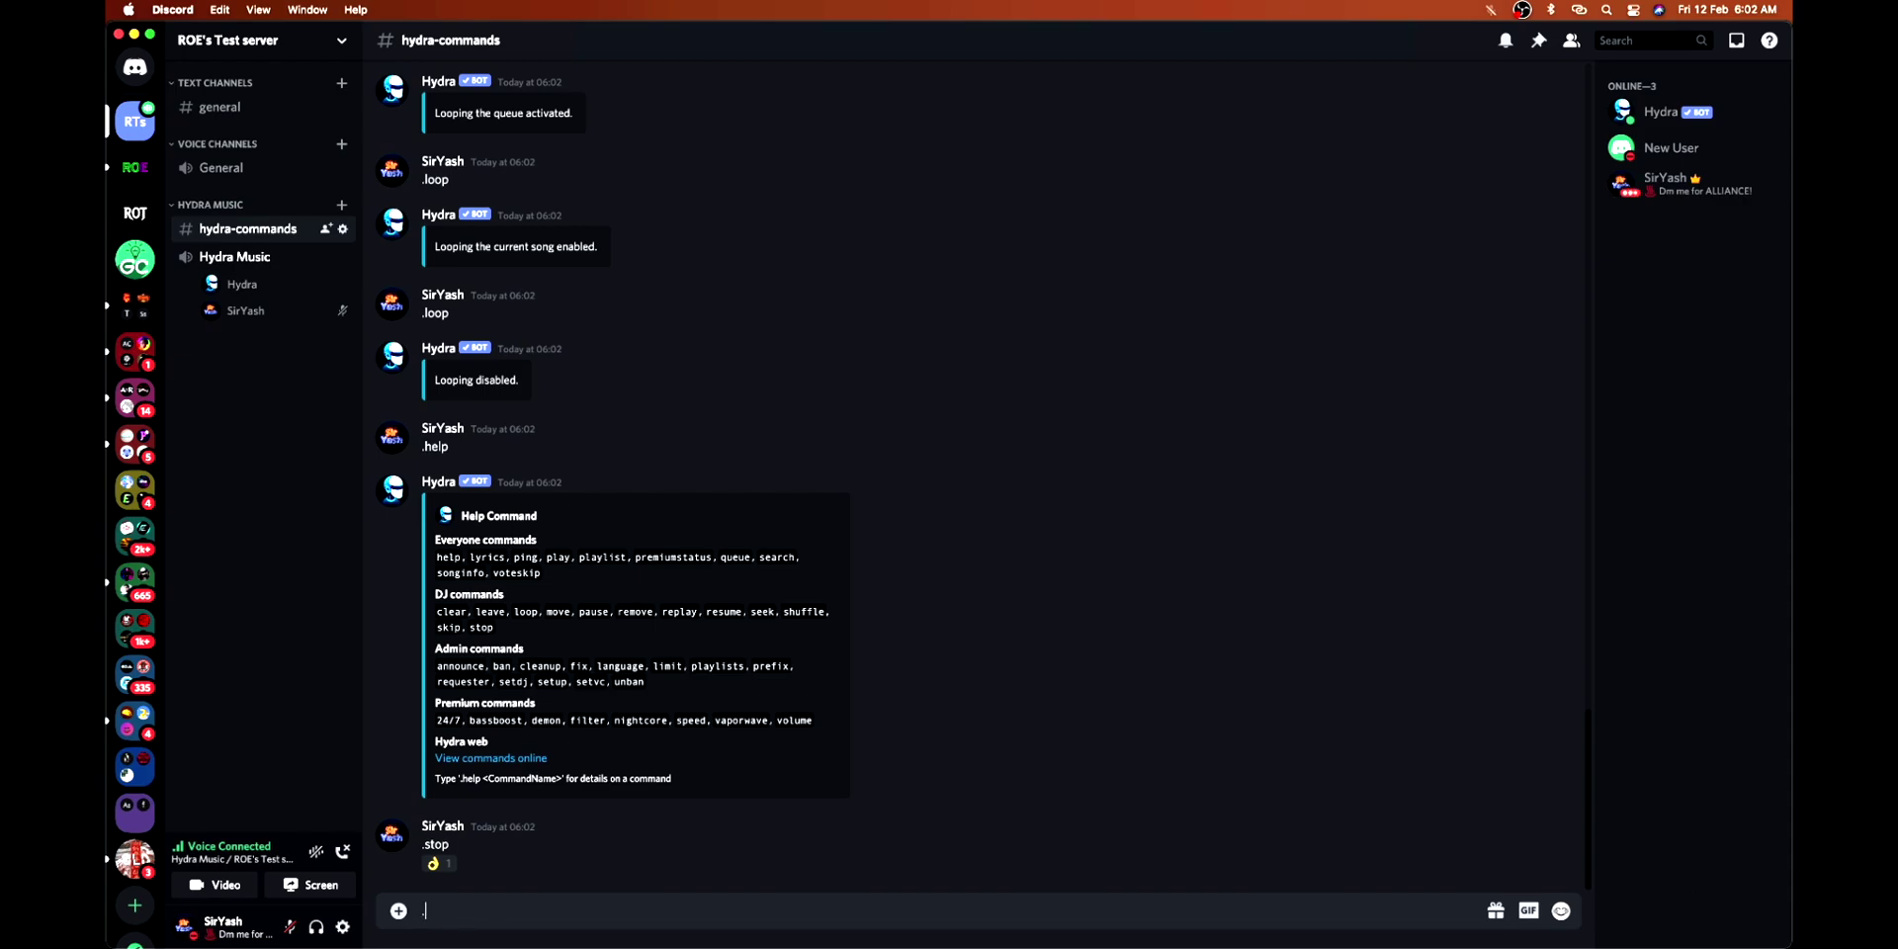
pyautogui.write('.p')
pyautogui.write(' girls like you')
pyautogui.write(' ncs')
# Play Girls Like You, seek to 1:20, and check its now-playing progress
pyautogui.press('Return')
pyautogui.write('.seek ')
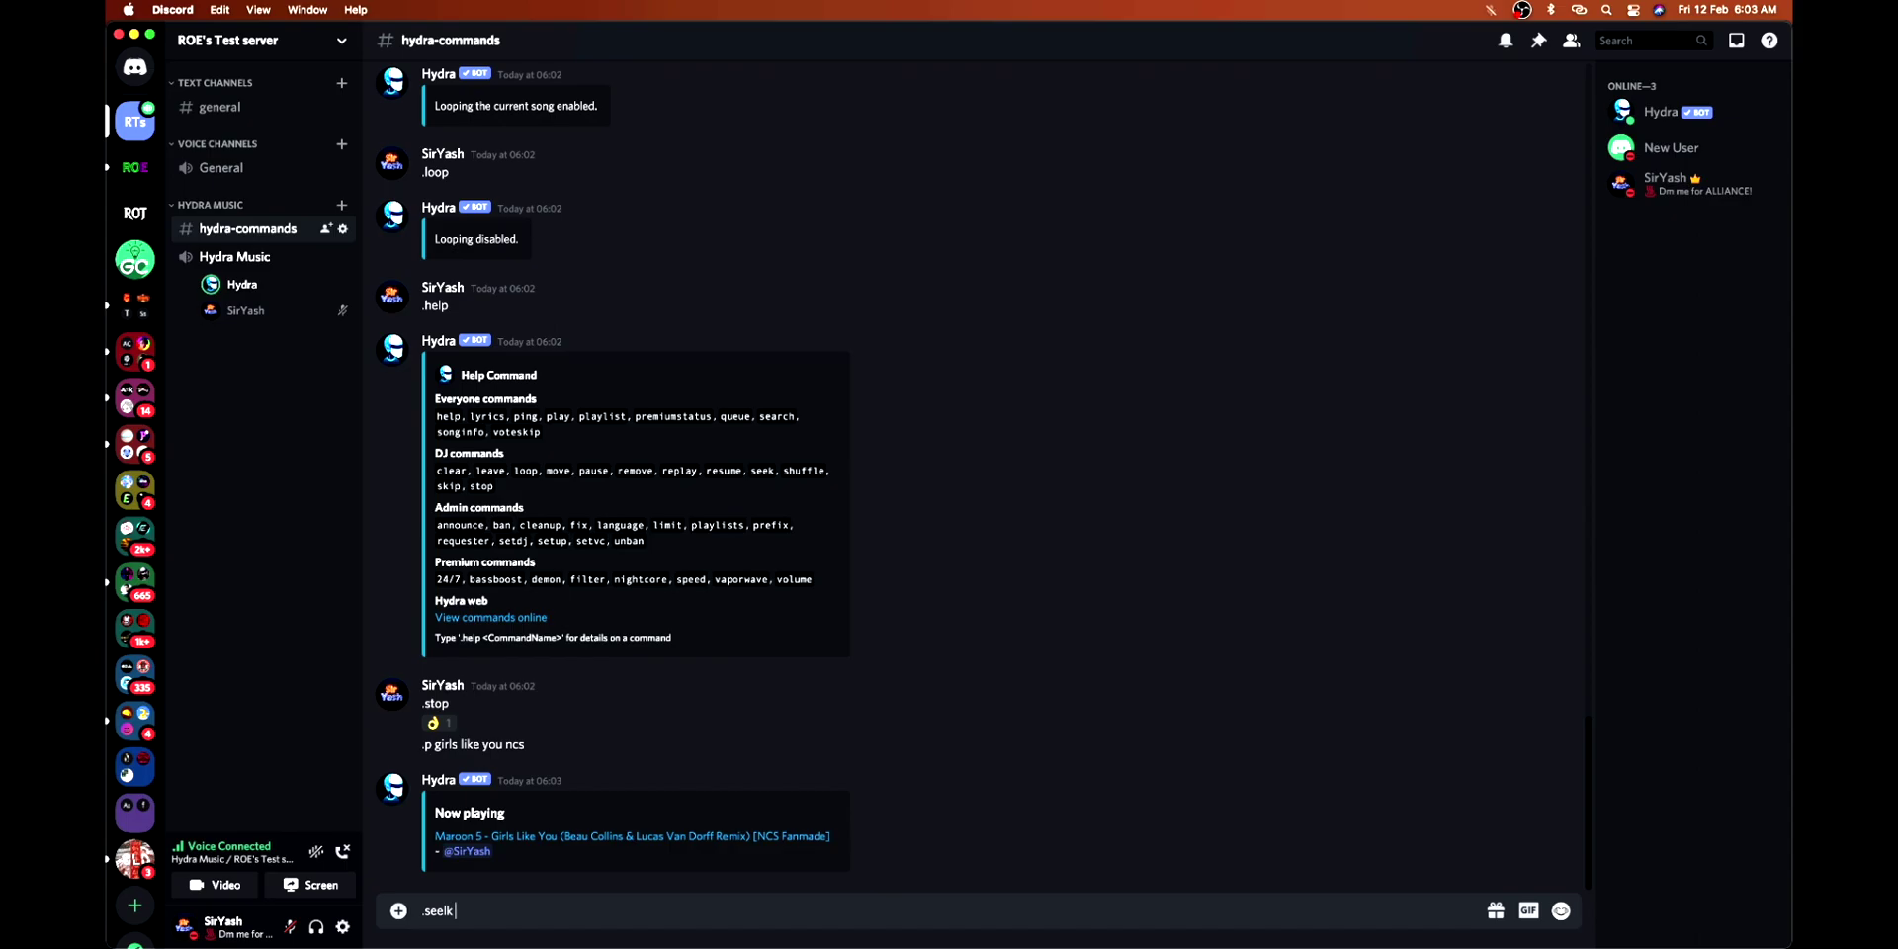
pyautogui.write(' 1')
pyautogui.write('20')
pyautogui.press('Return')
pyautogui.write('.np')
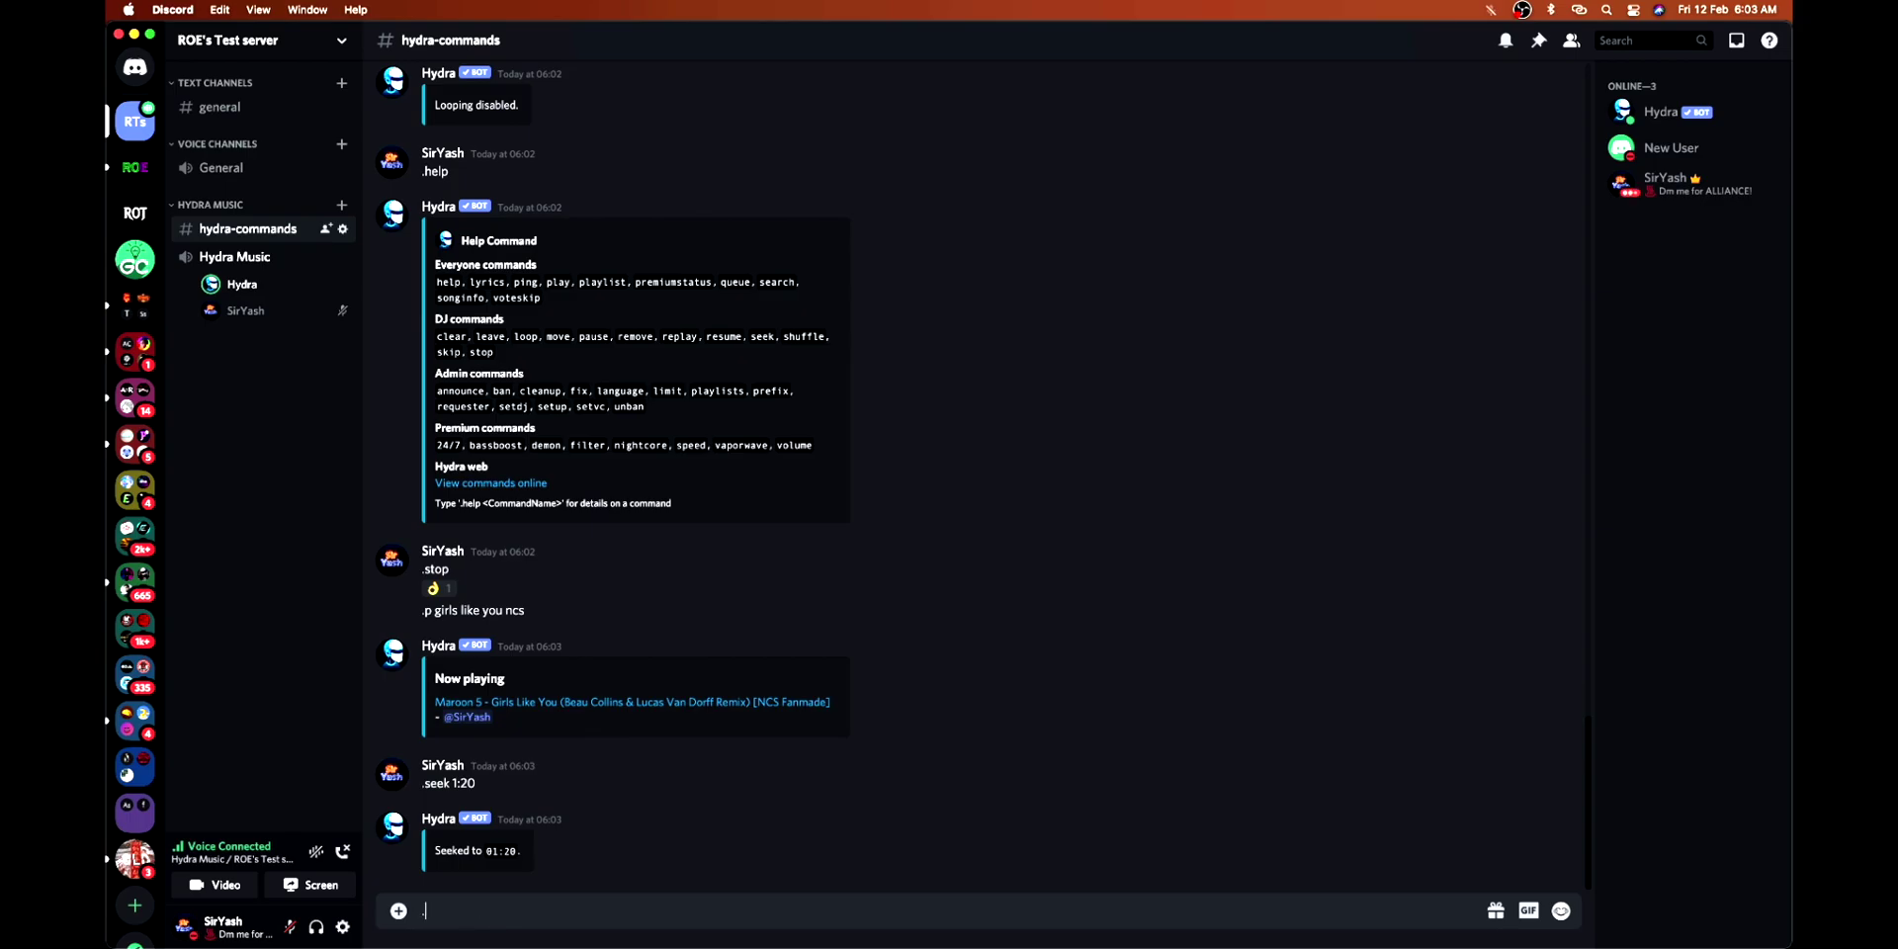
pyautogui.press('Return')
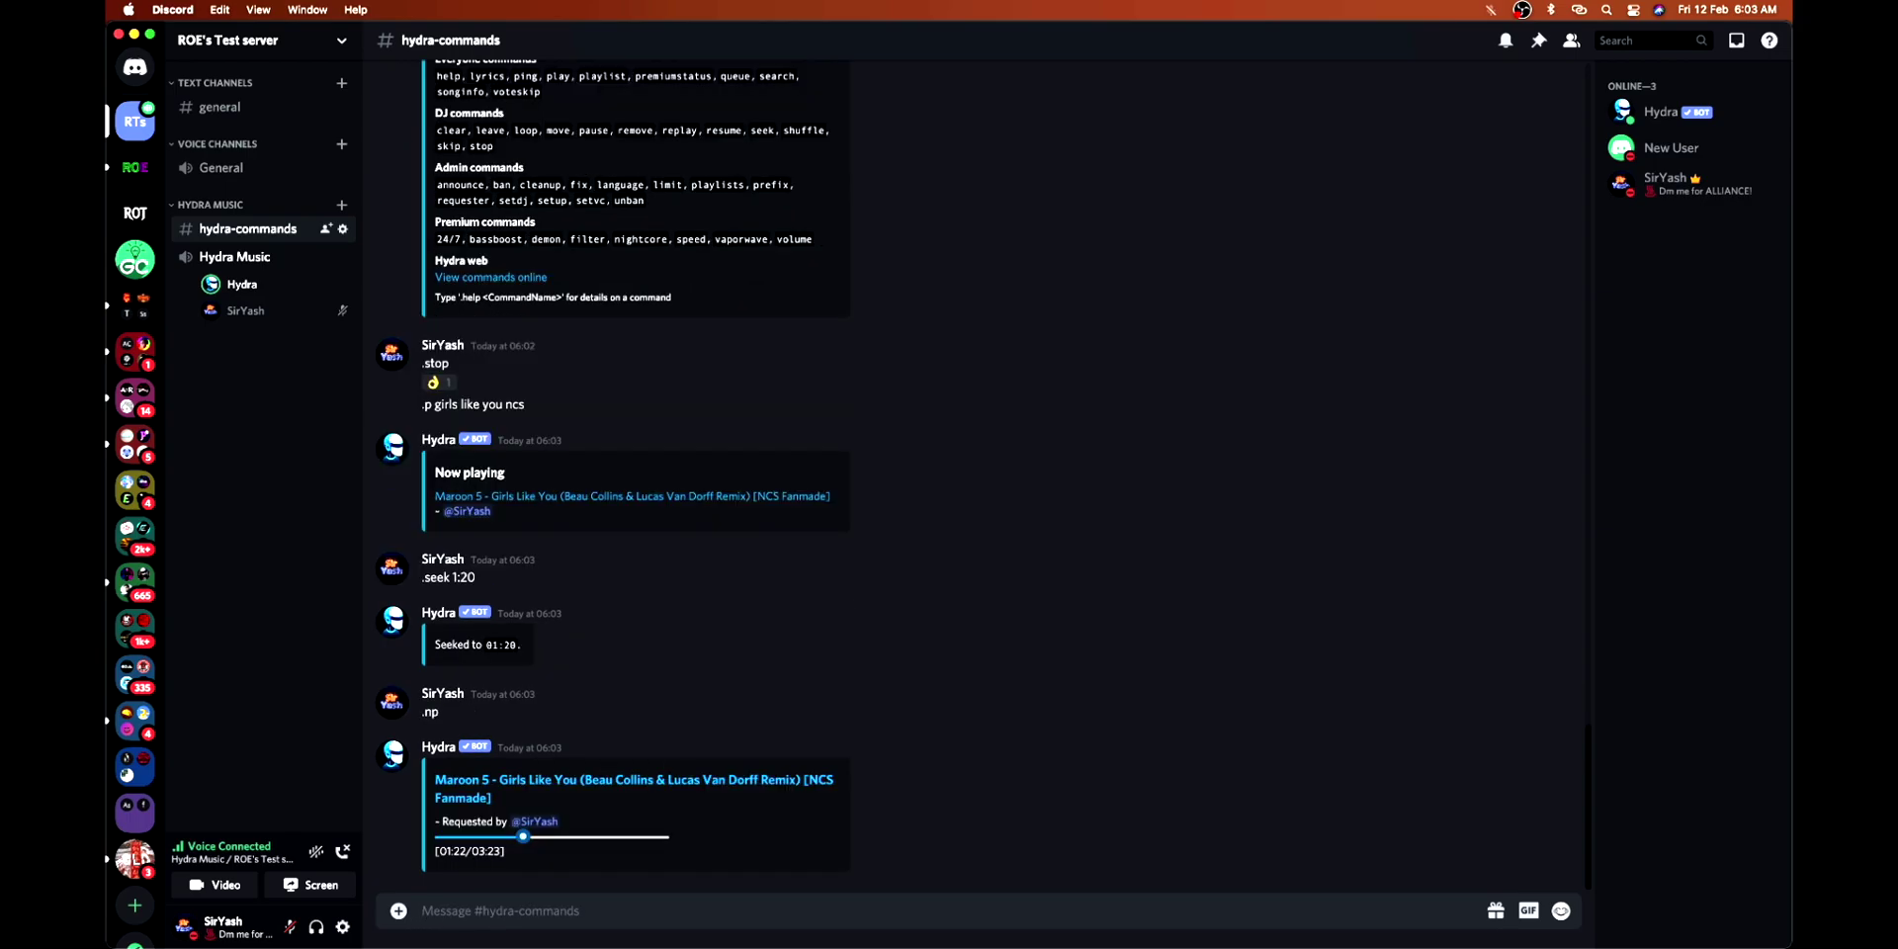
pyautogui.write('.seek 2')
pyautogui.write(':49')
# Seek to 2:49, check now playing, then send .stop and .help
pyautogui.press('Return')
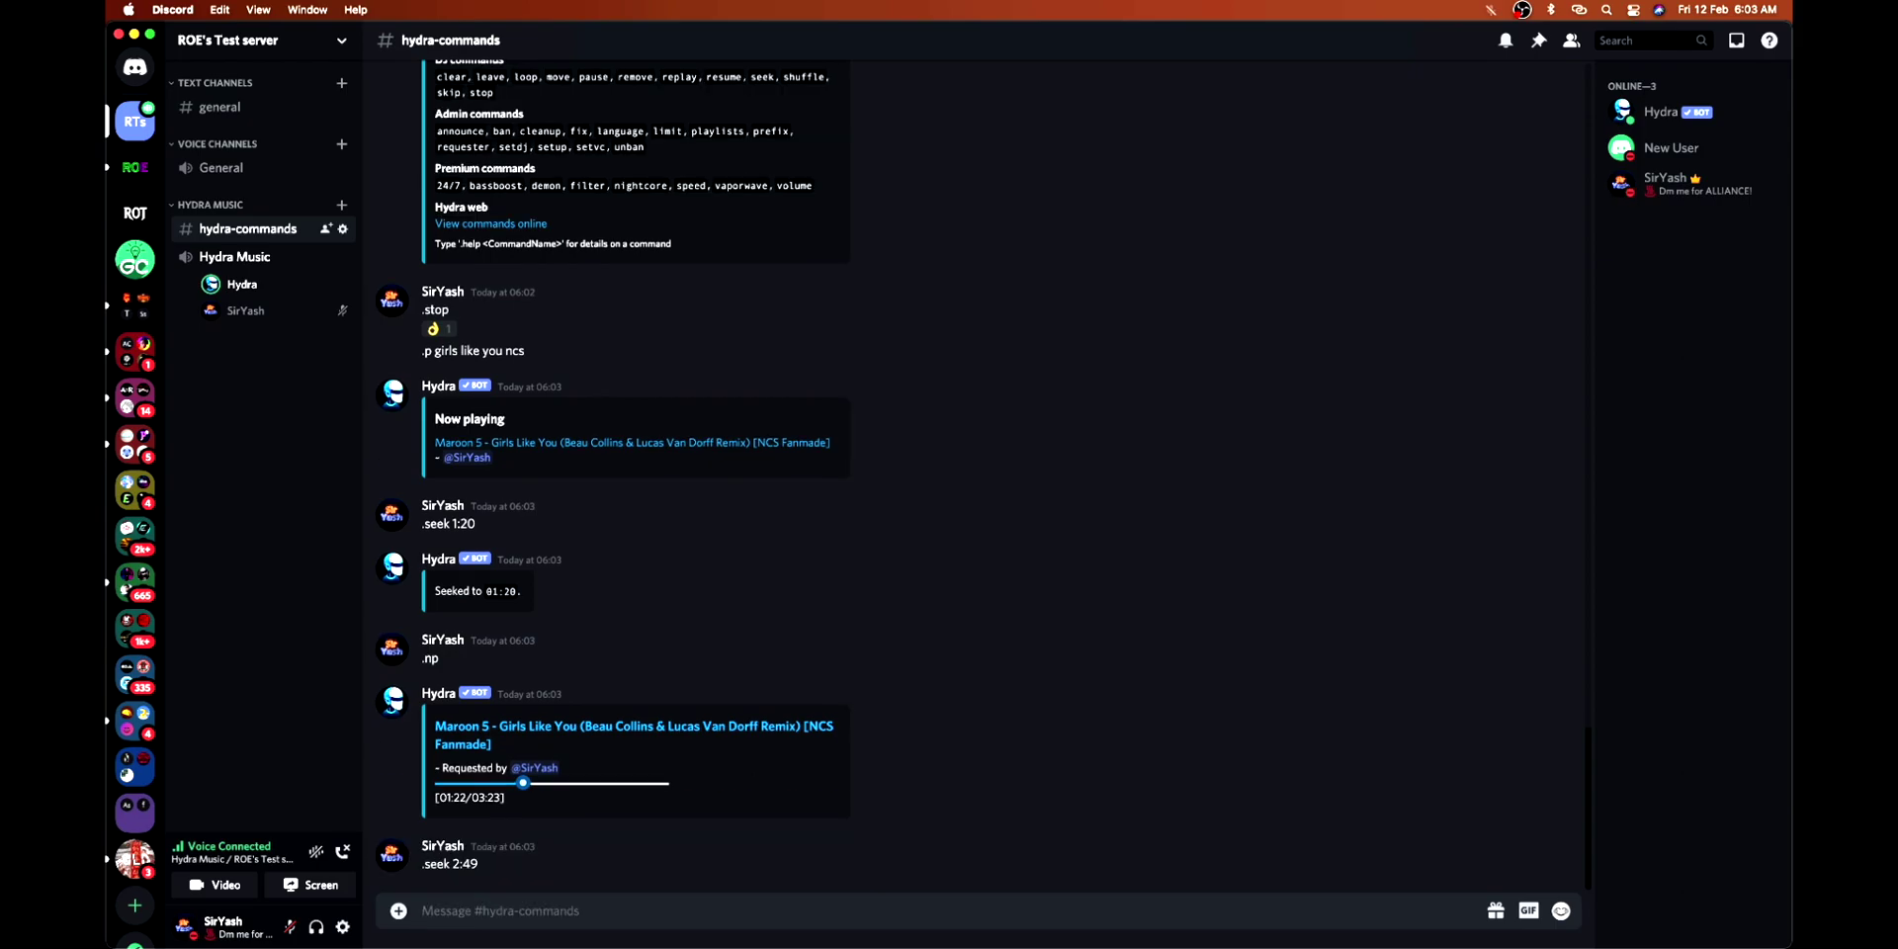
pyautogui.write('.np')
pyautogui.press('Return')
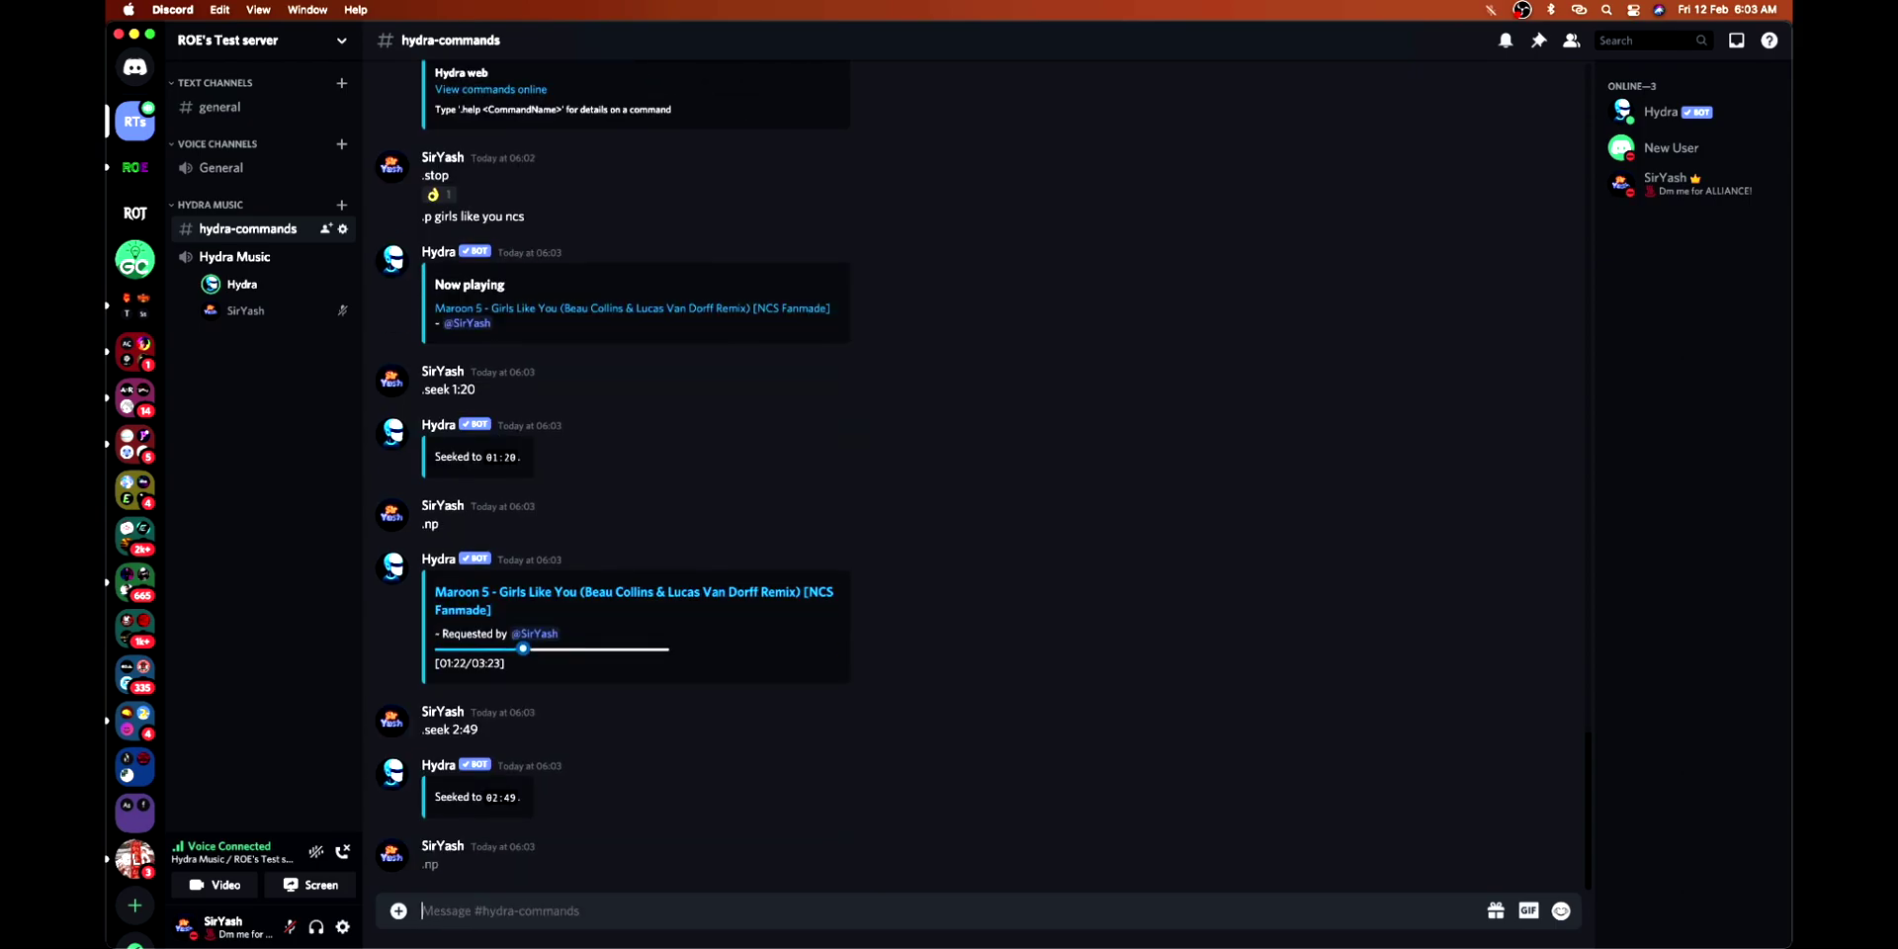
pyautogui.write('.stop')
pyautogui.press('Return')
pyautogui.write('.help')
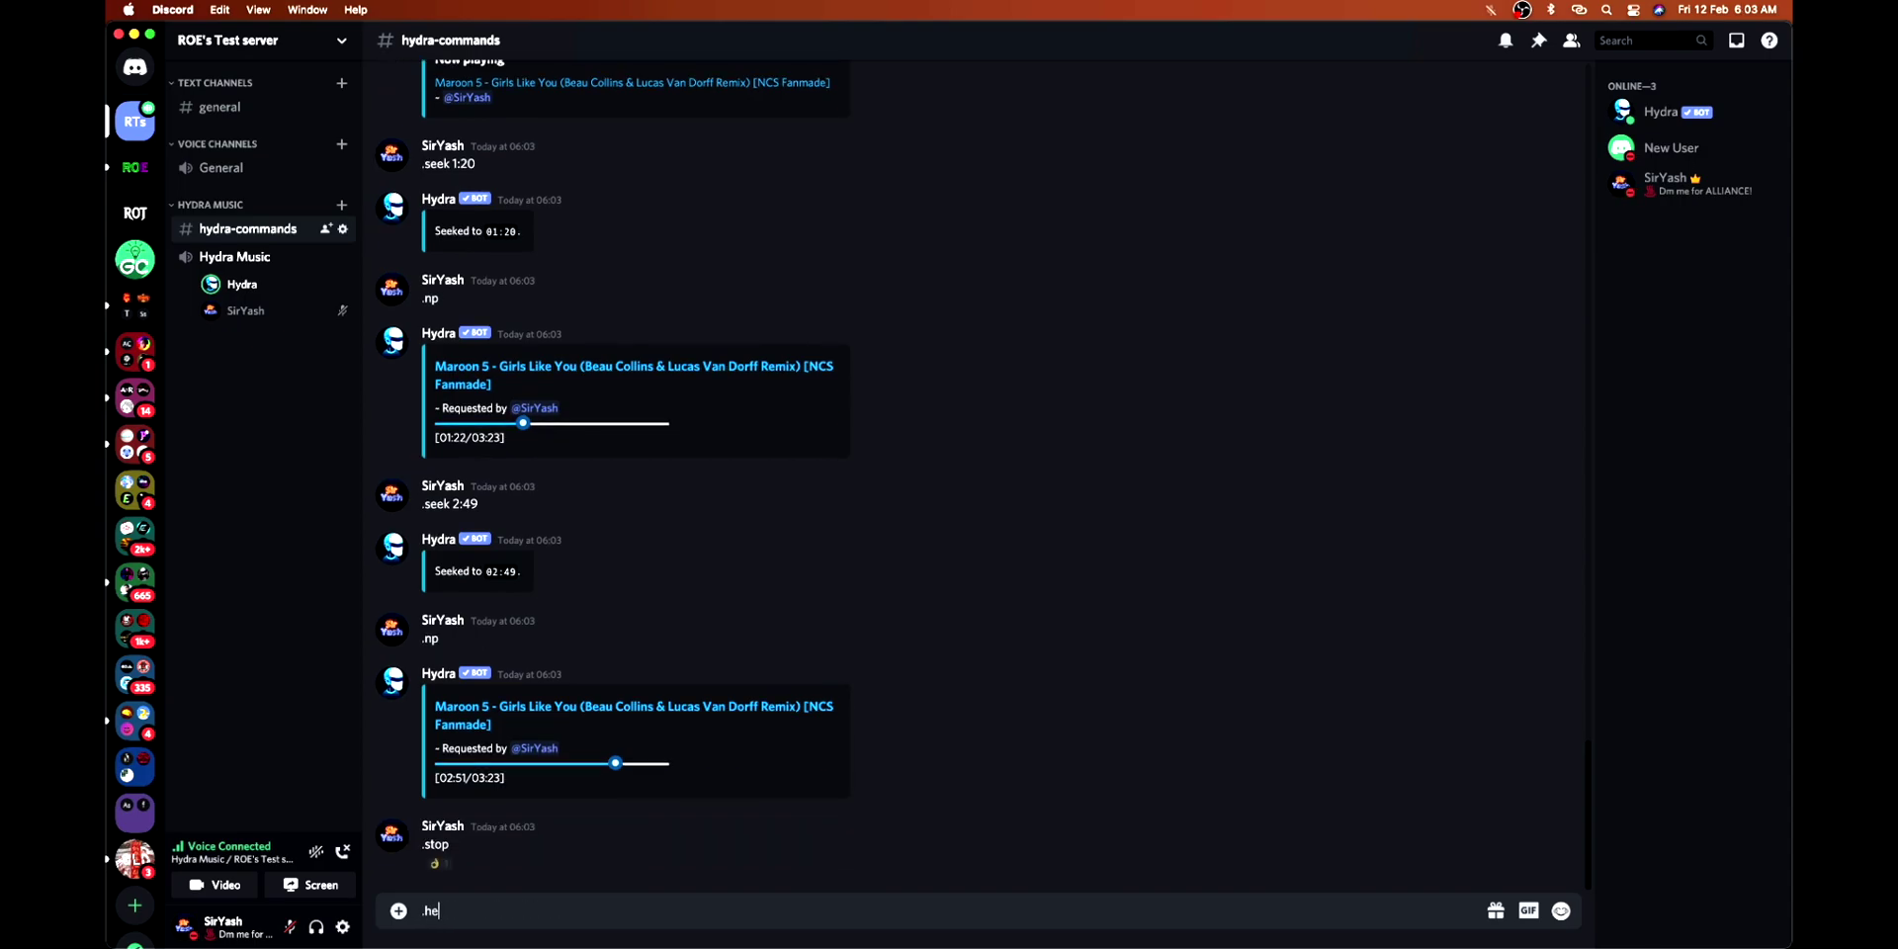
pyautogui.press('Return')
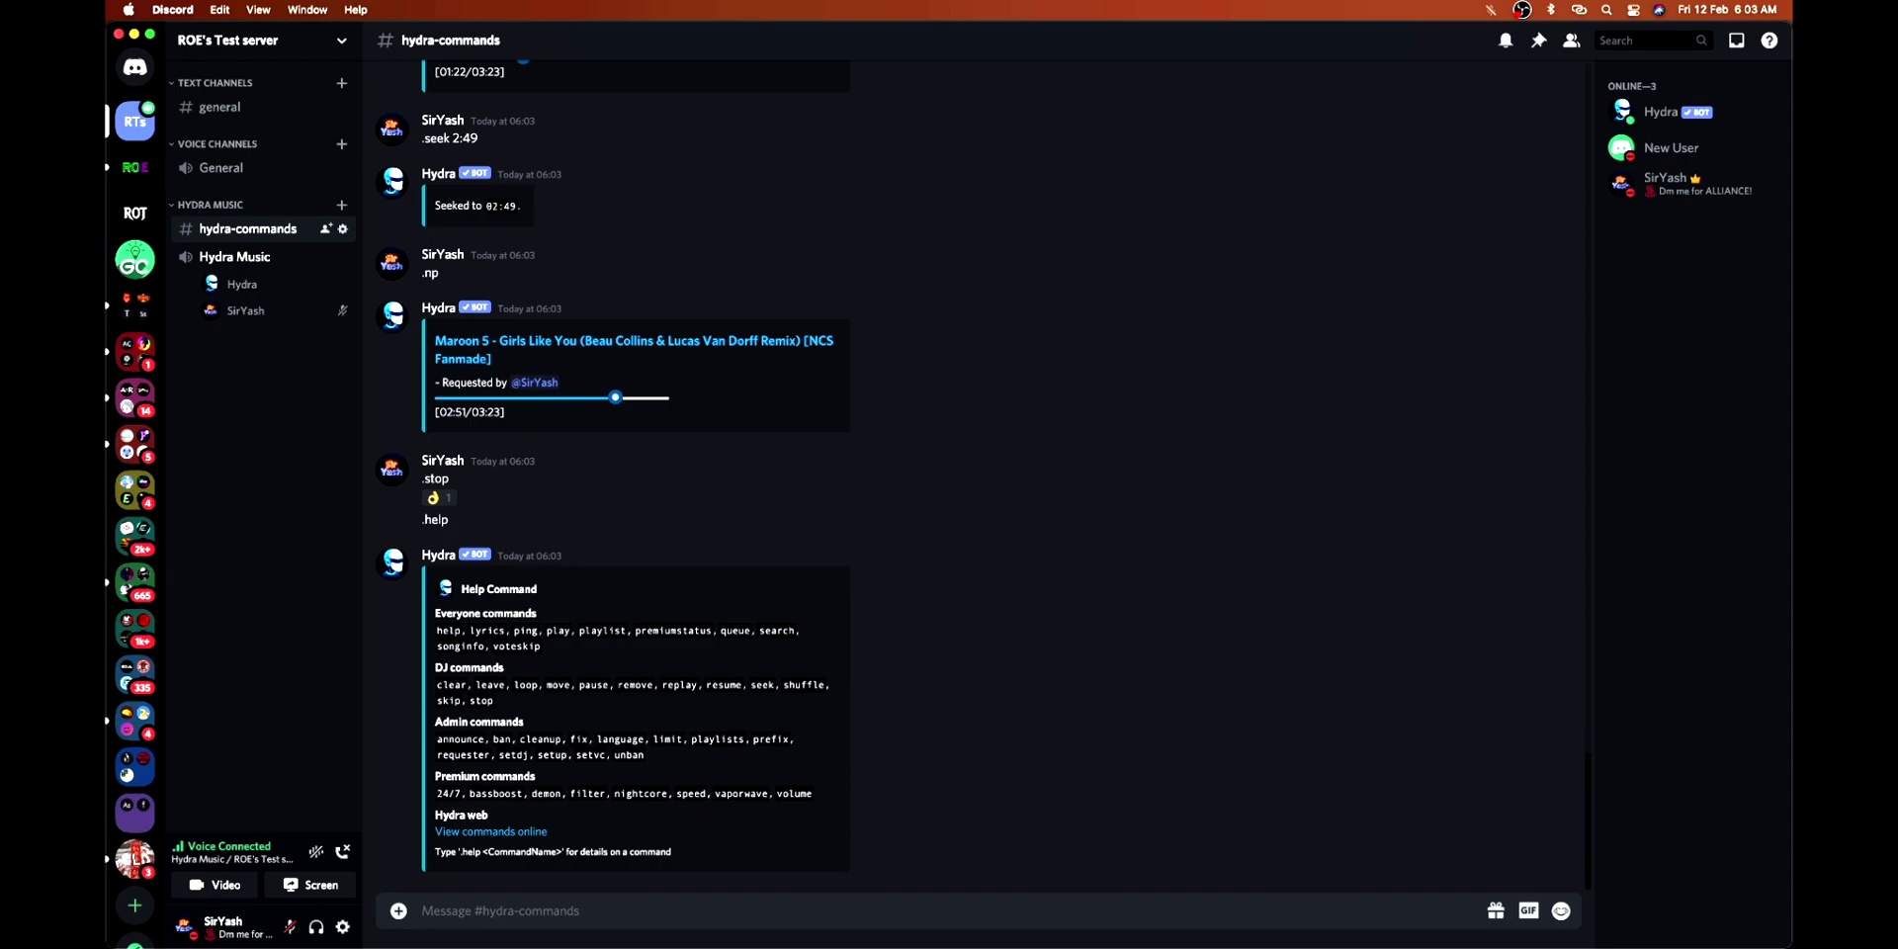
pyautogui.write('.')
pyautogui.write('setup')
# Send .setup, move #hydra-song-requests into Hydra Music with synced permissions, and open it
pyautogui.press('Return')
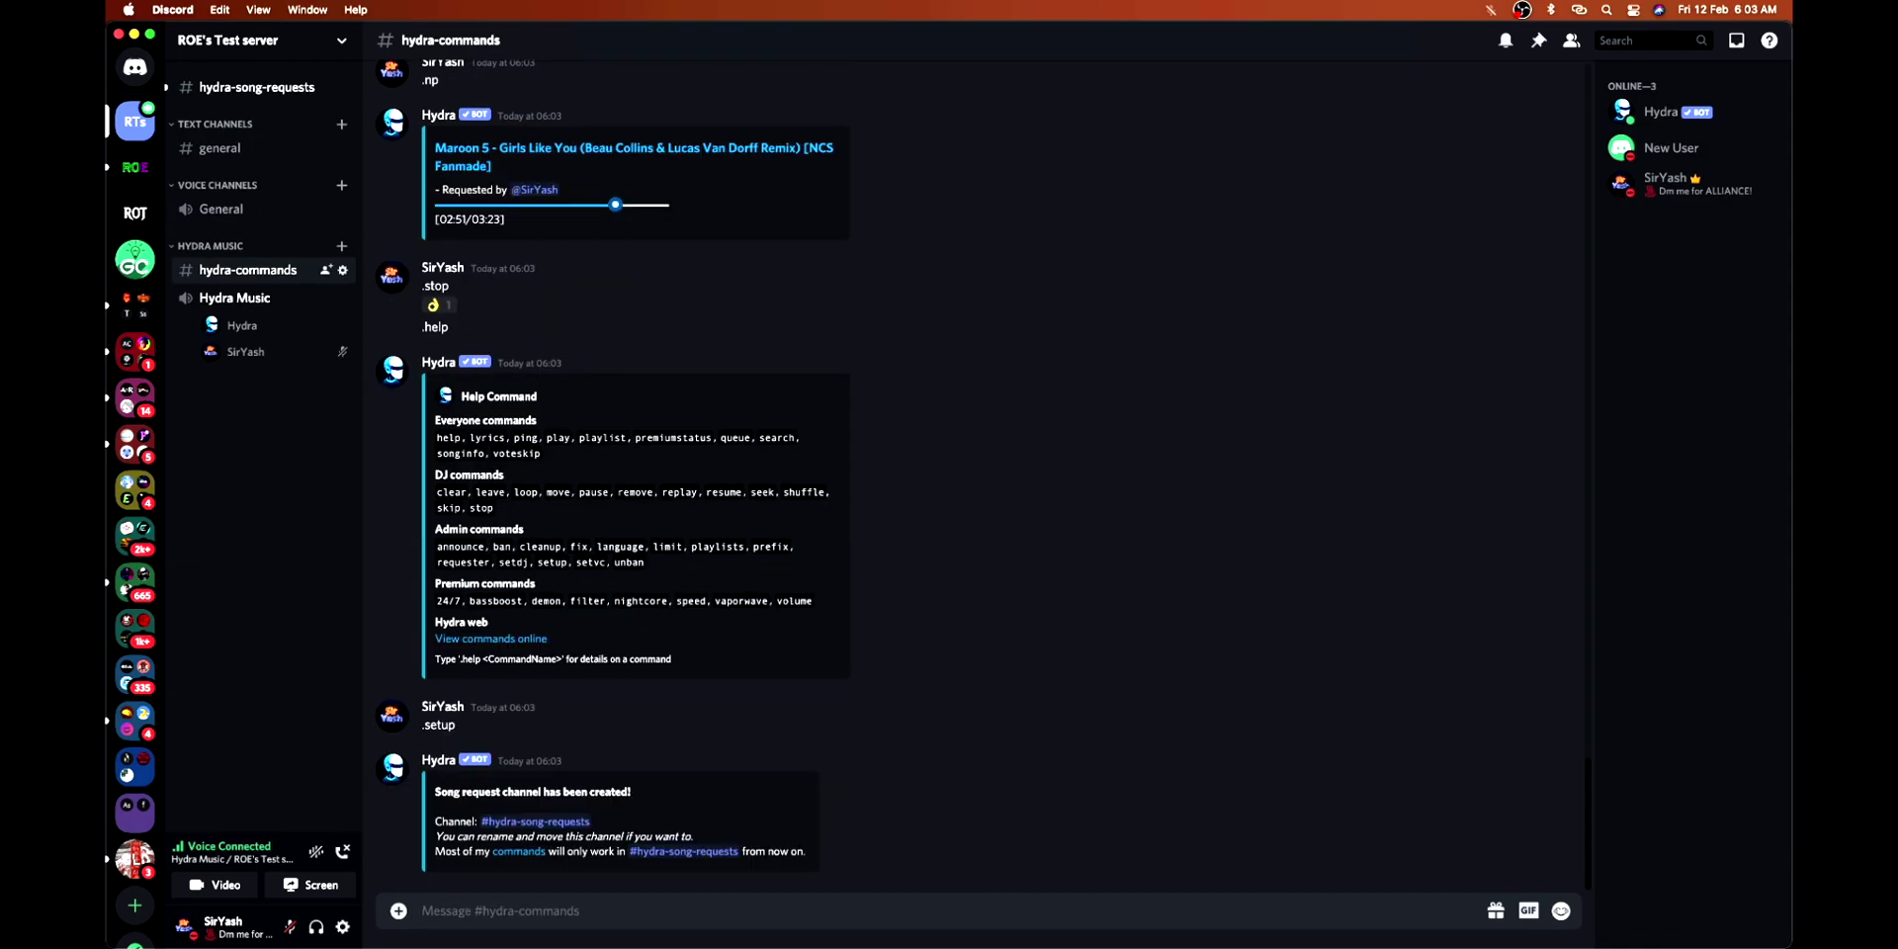
pyautogui.click(256, 88)
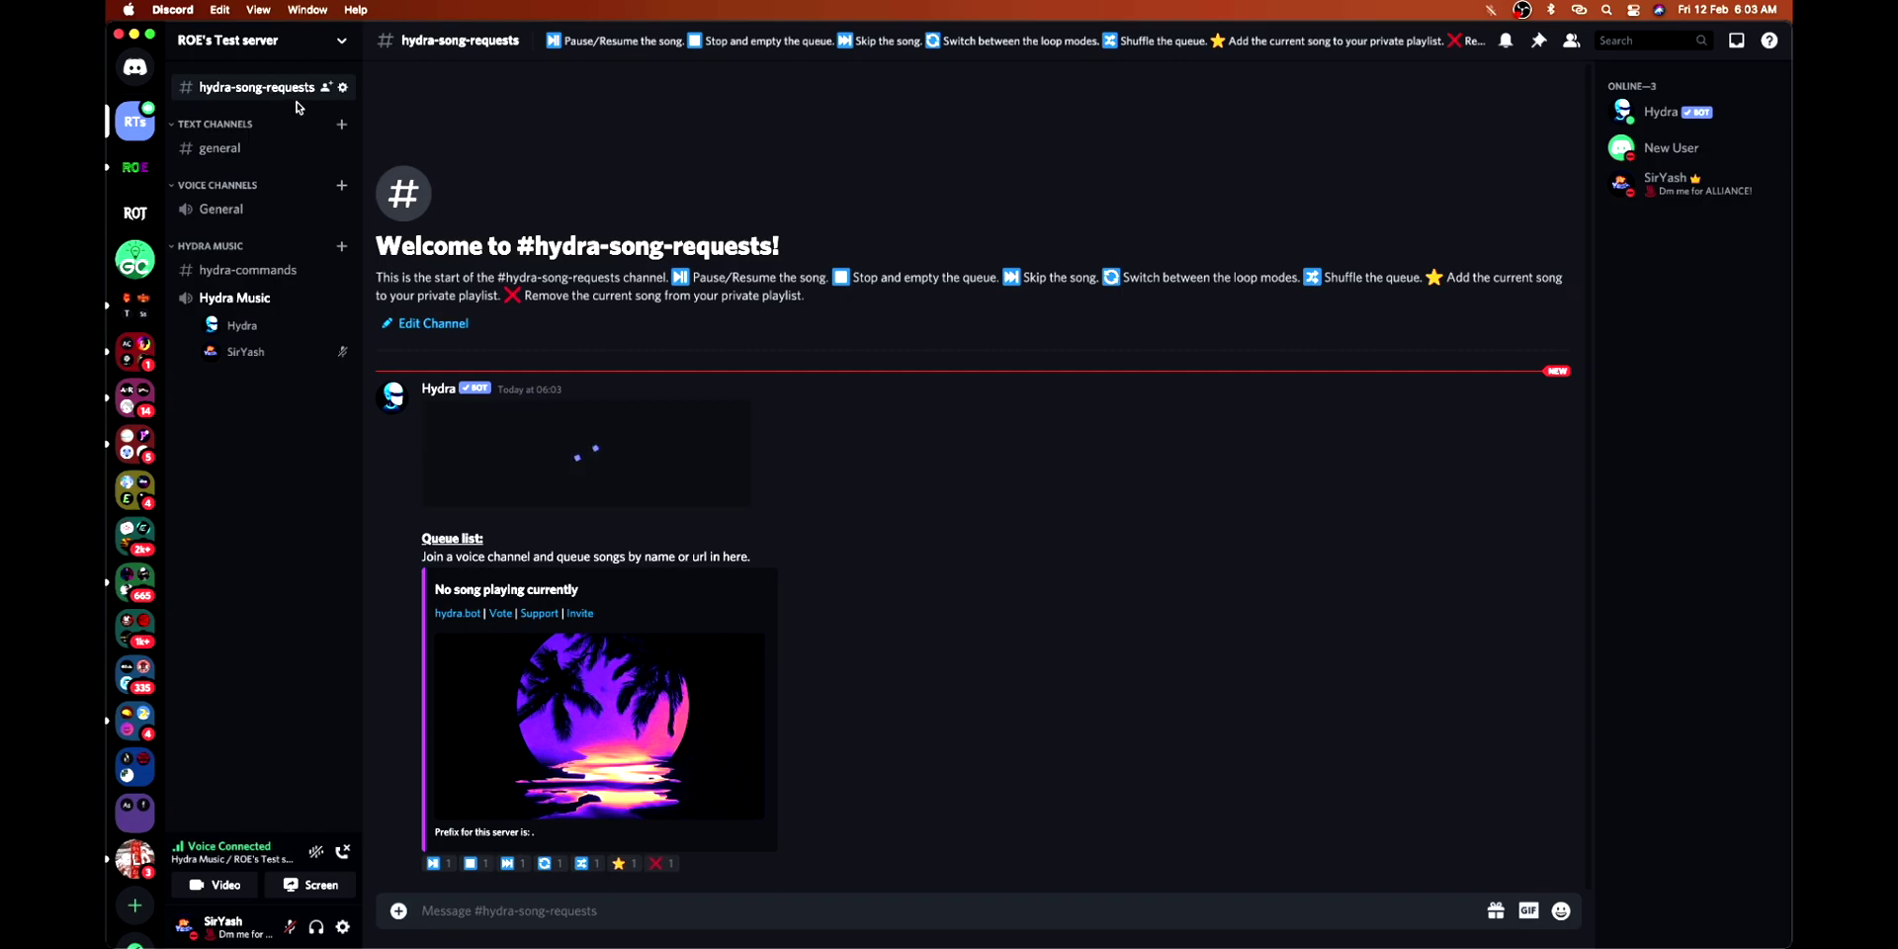
pyautogui.moveTo(297, 103); pyautogui.dragTo(286, 262)
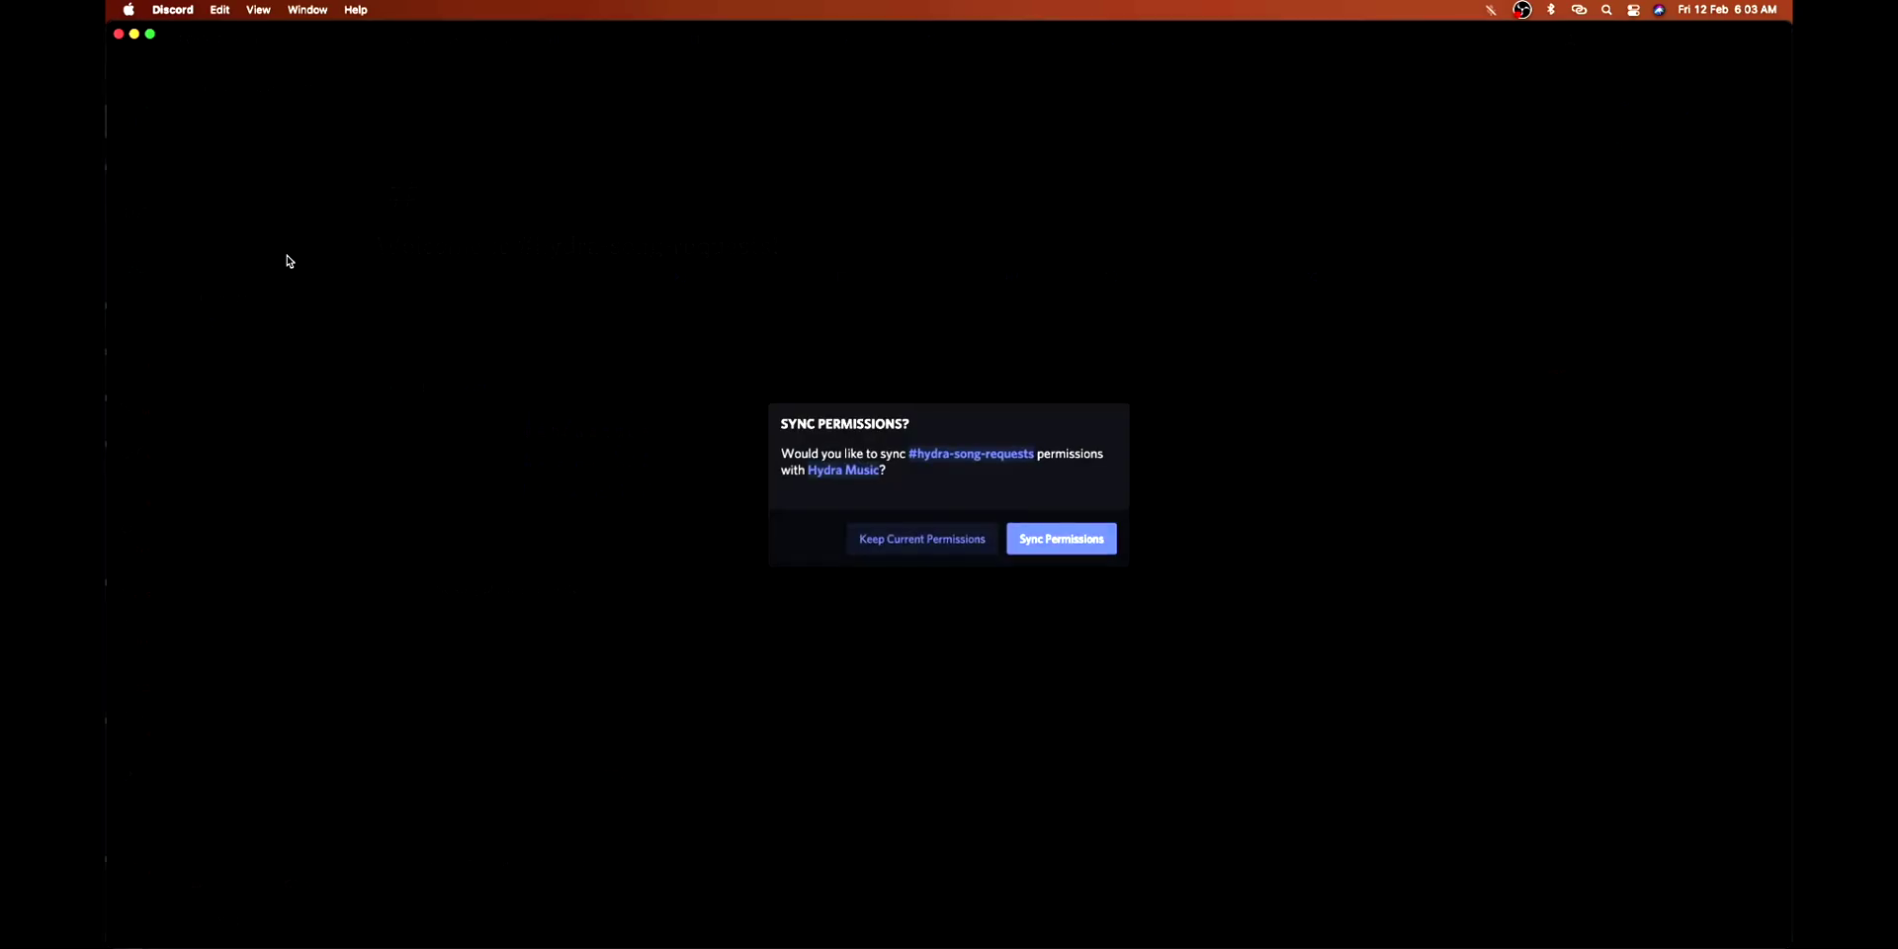
pyautogui.click(1059, 539)
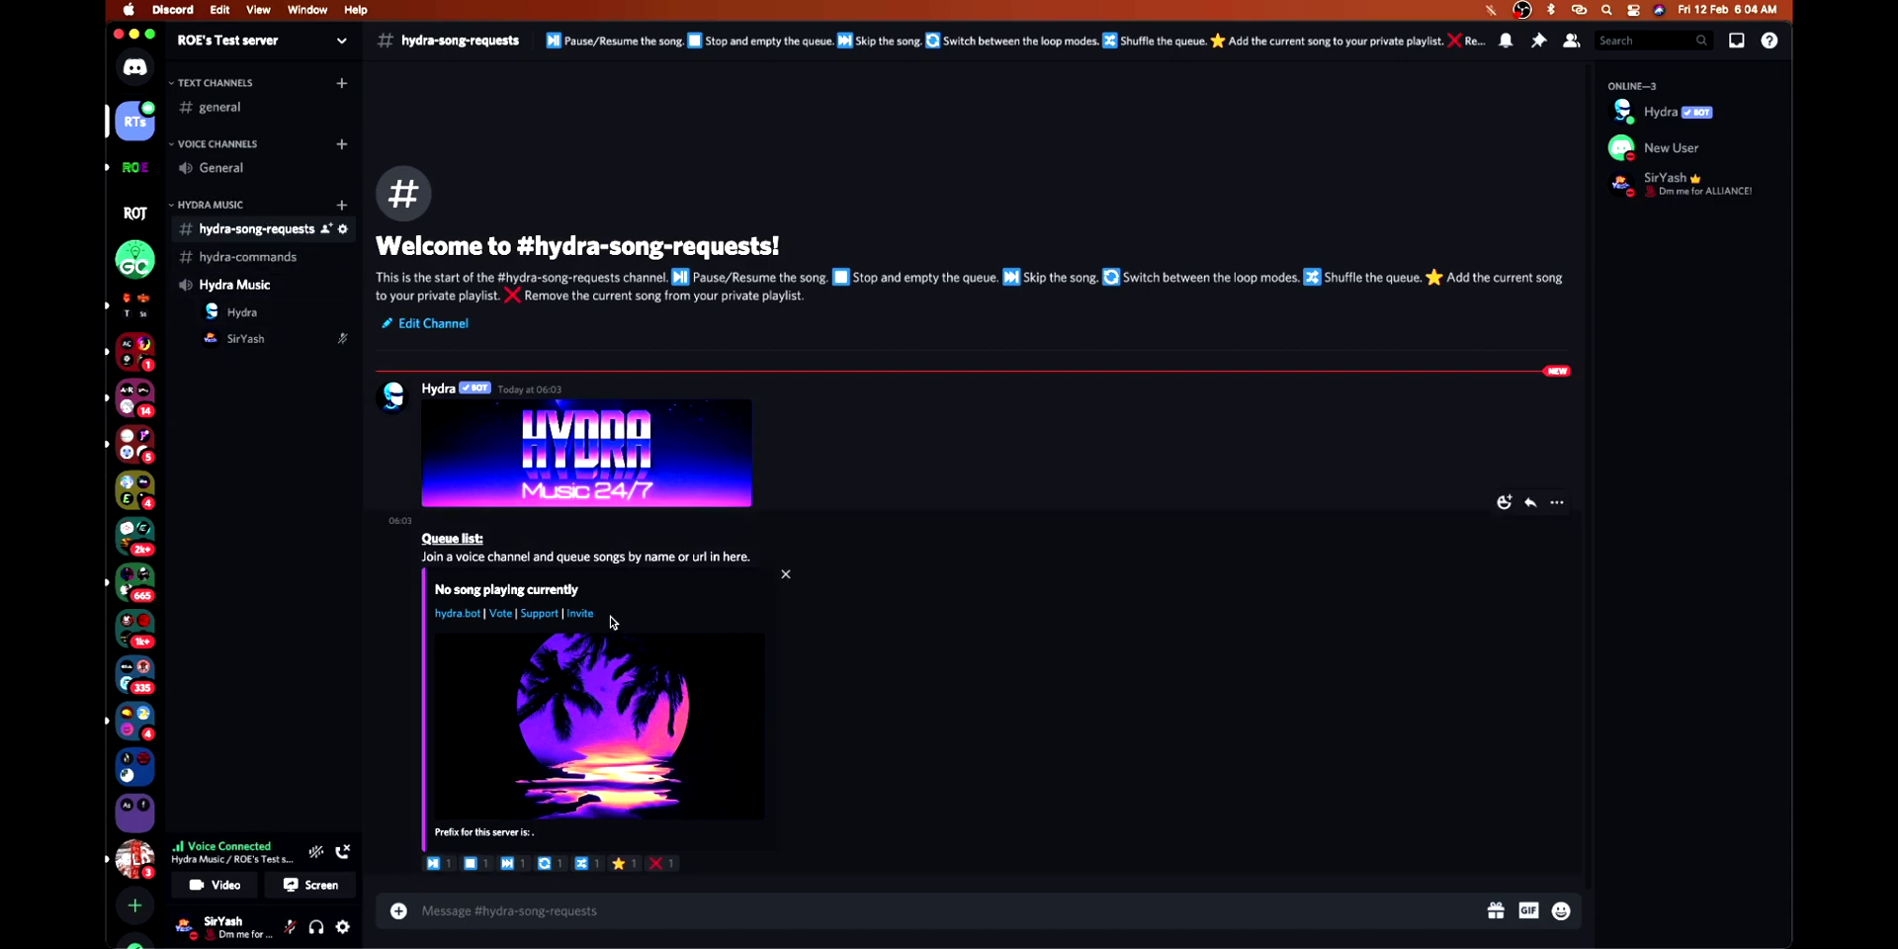
pyautogui.click(782, 910)
pyautogui.write('thu')
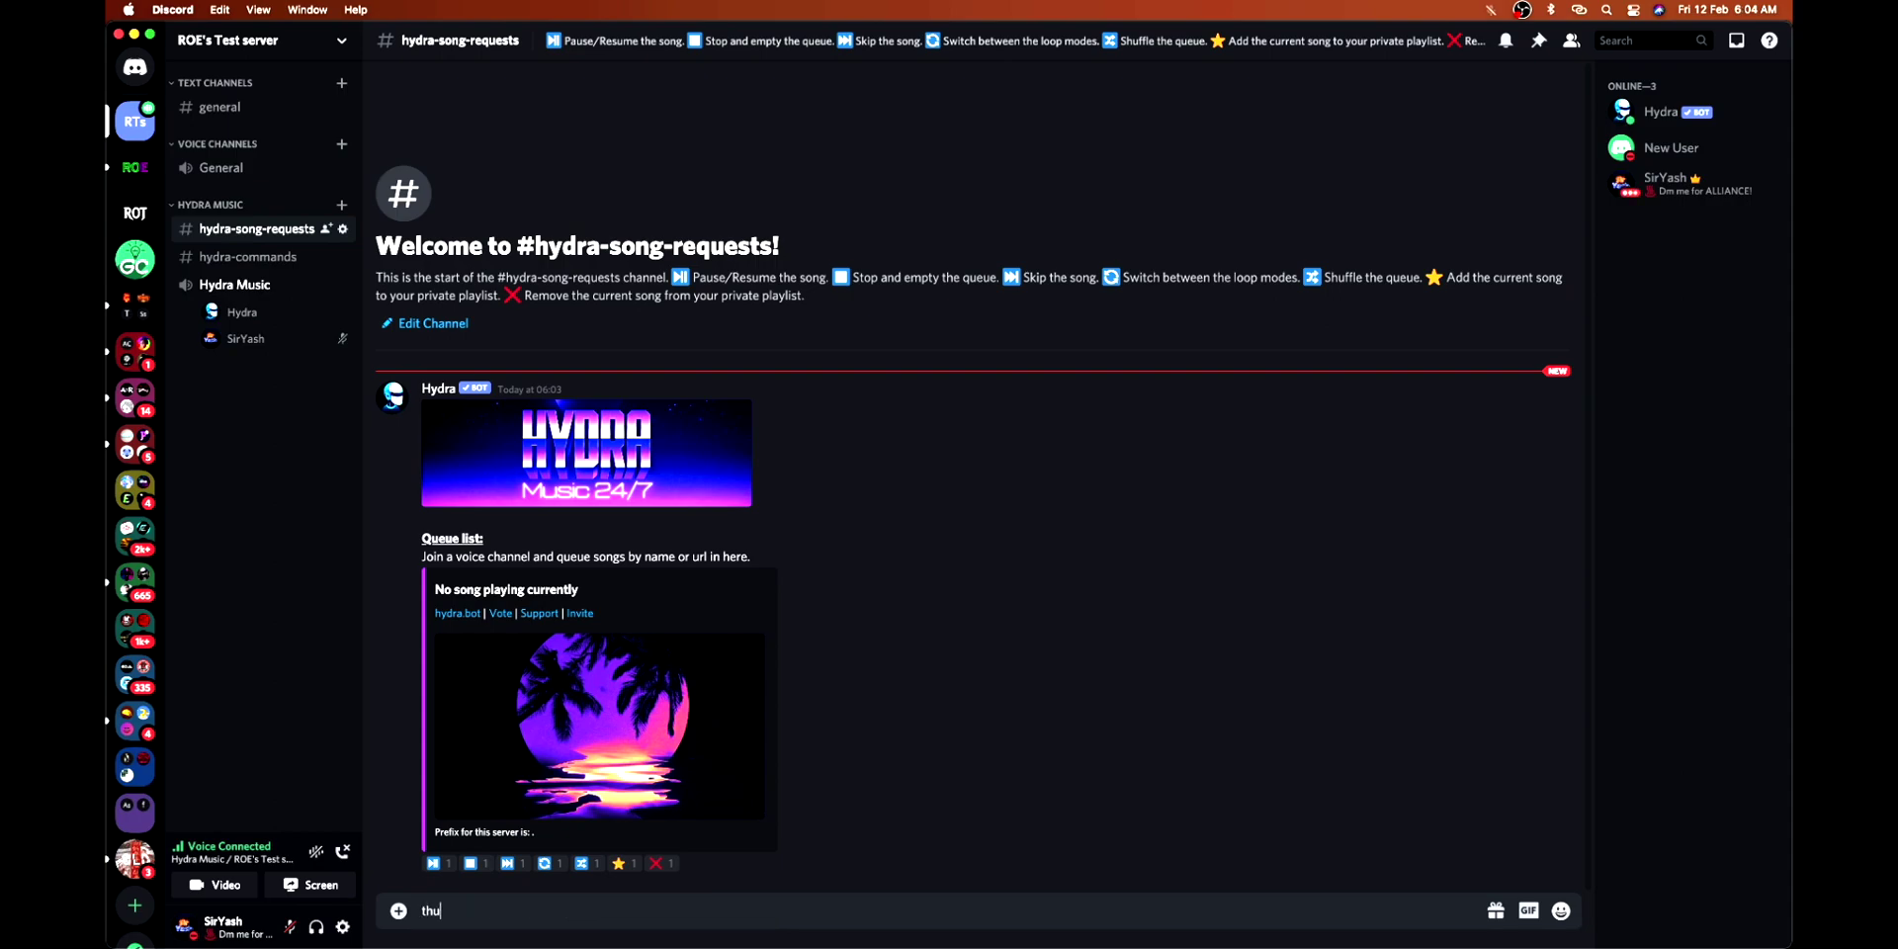
pyautogui.write('nder imagine dragons n')
# Request 'thunder imagine dragons', pause it, and cycle the loop reaction through queue, song and off
pyautogui.press('Return')
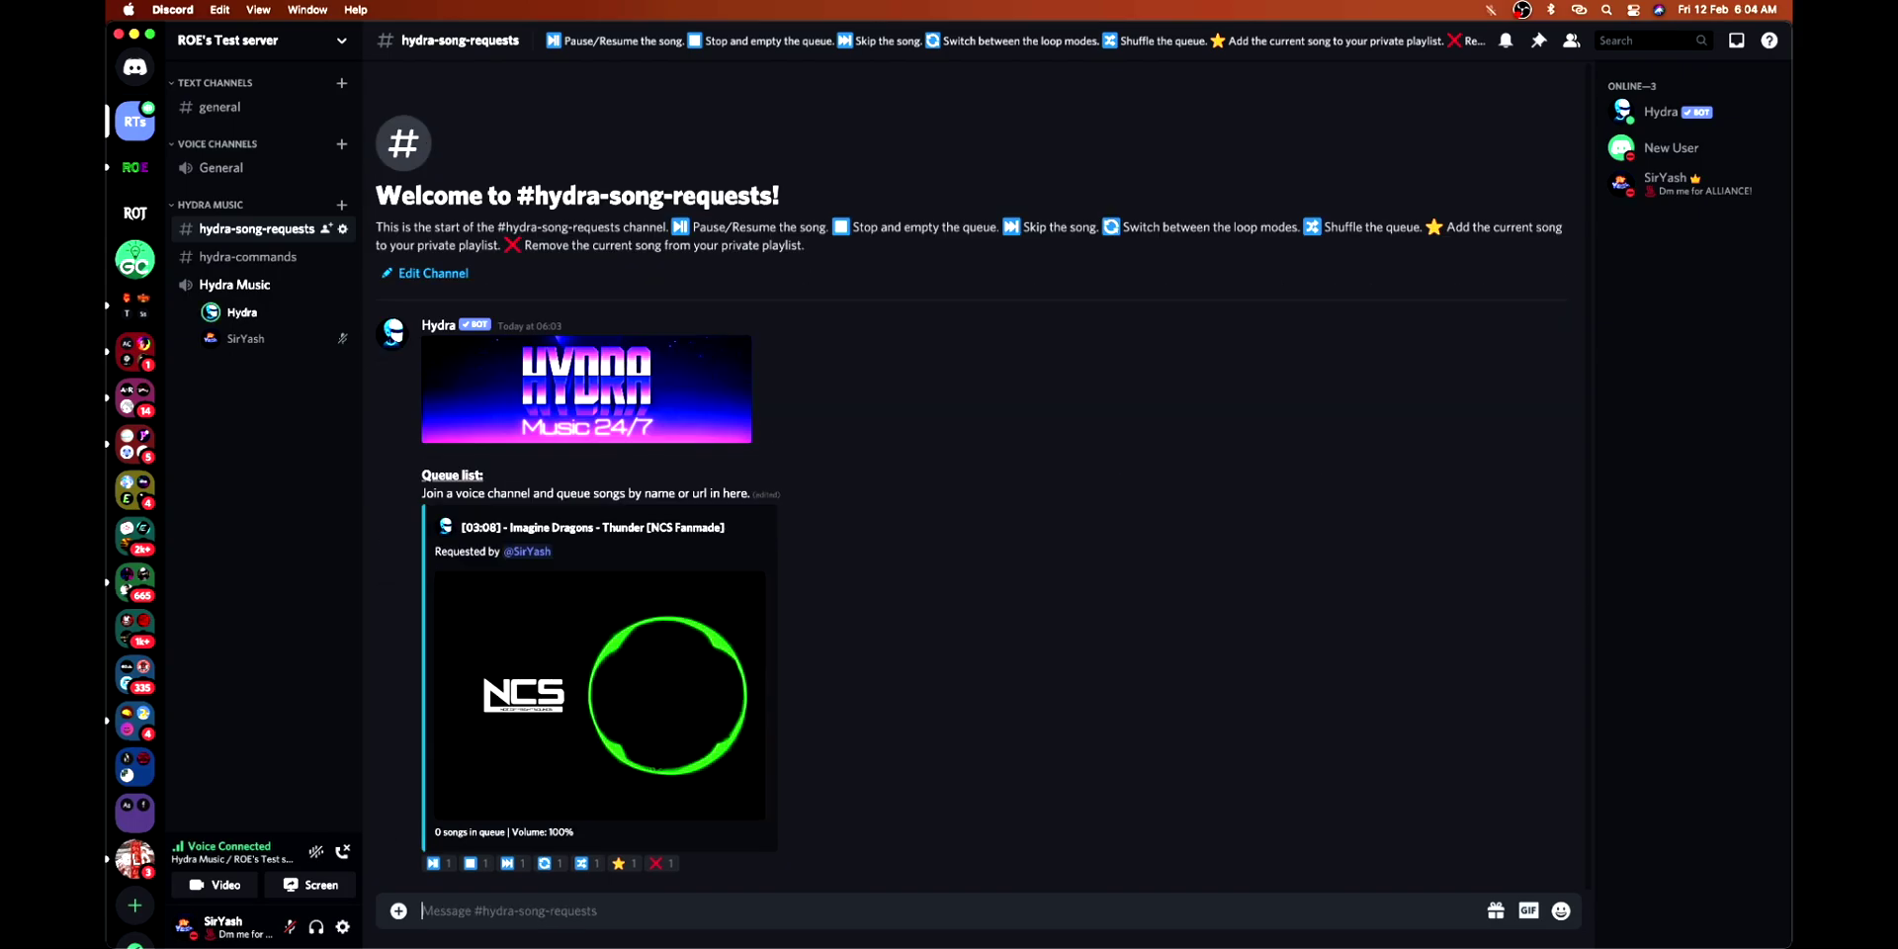
pyautogui.click(439, 864)
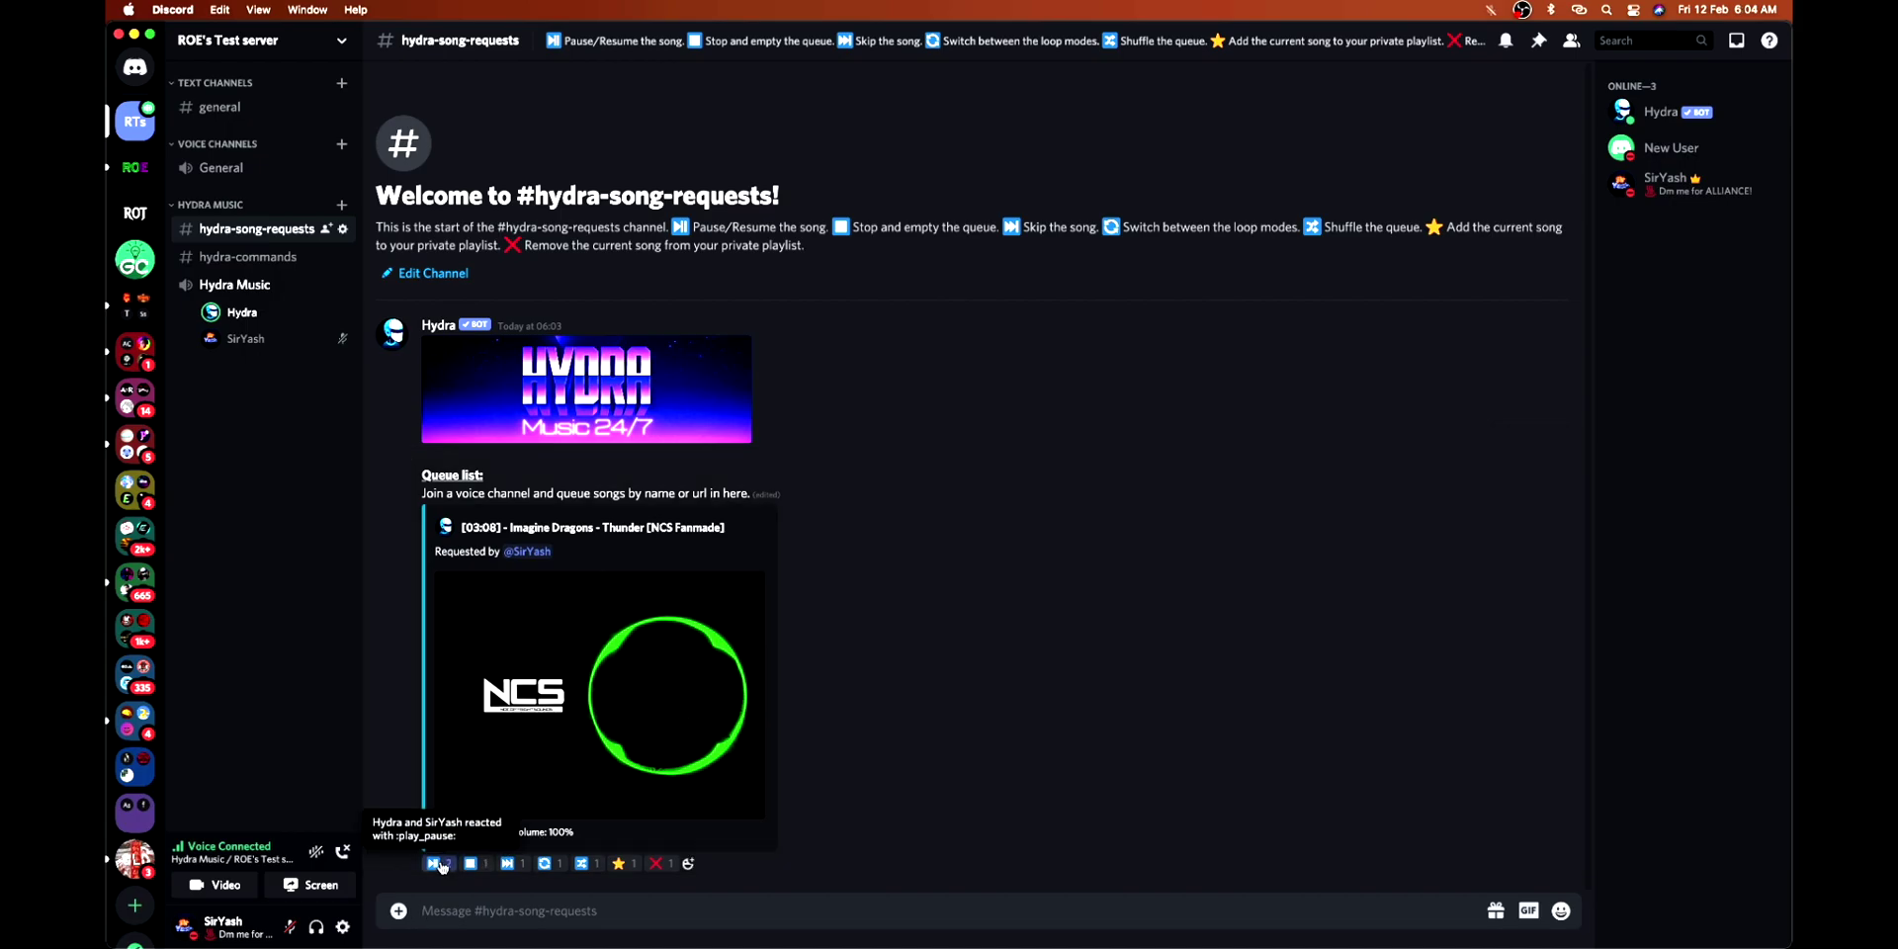
pyautogui.click(547, 866)
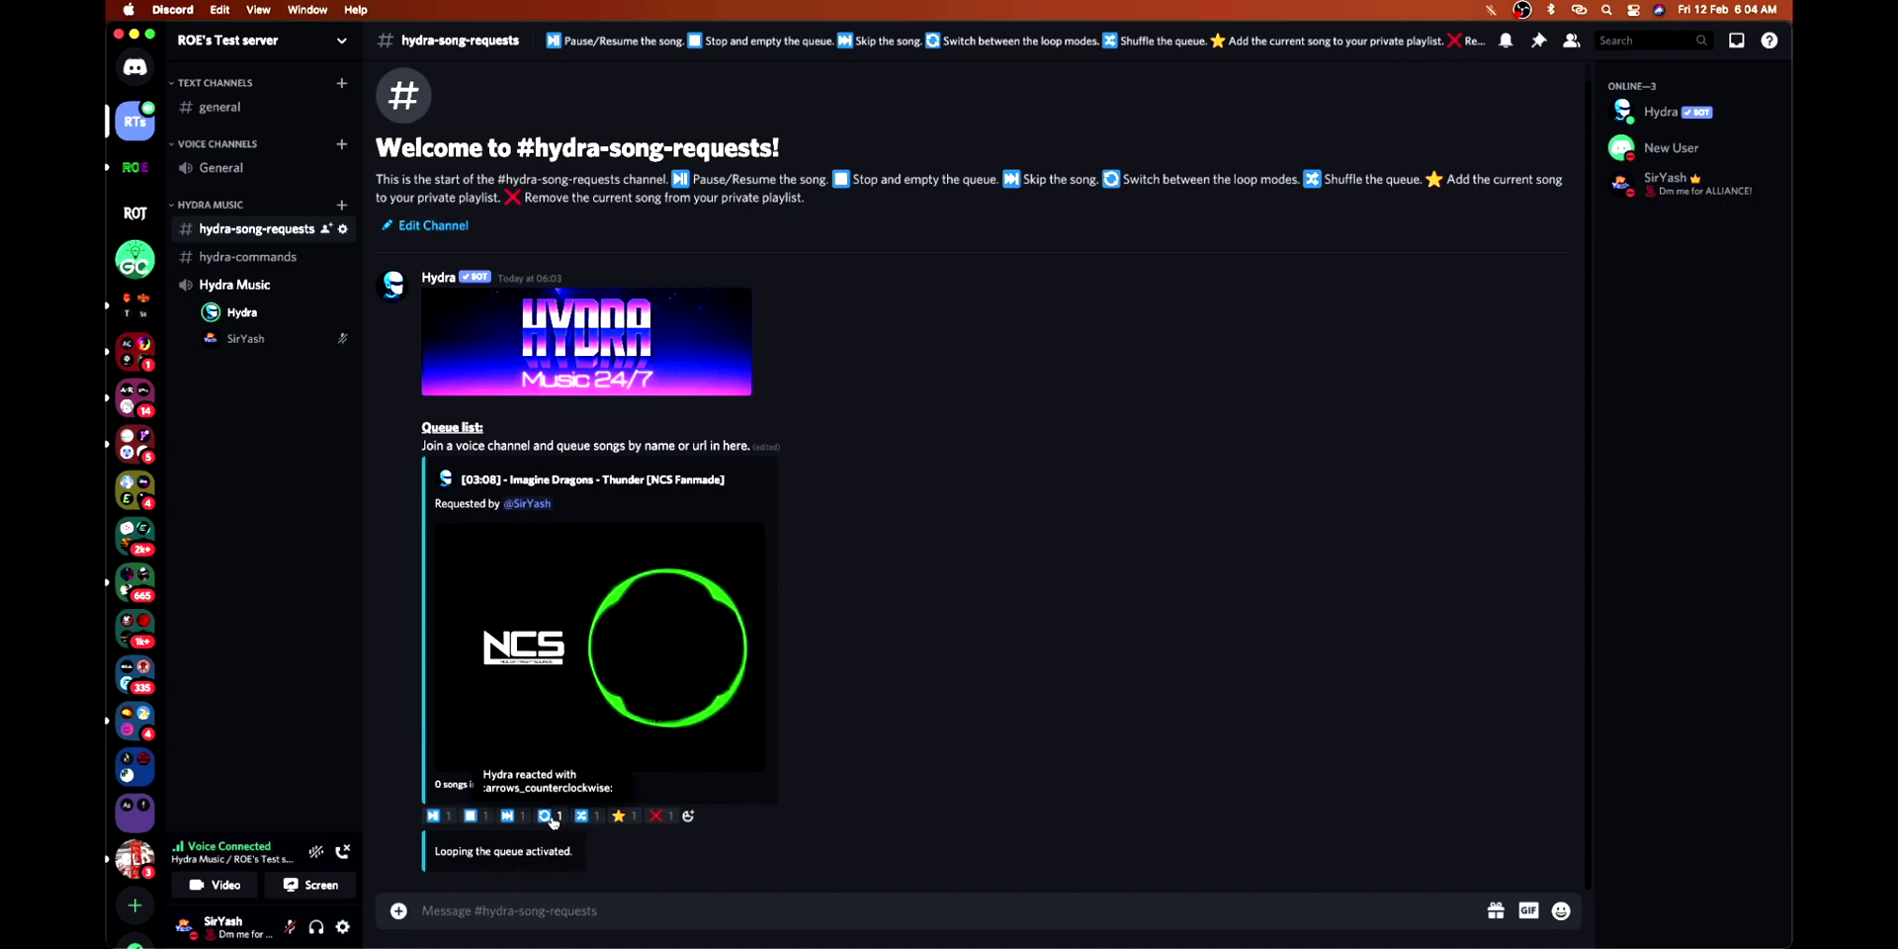
pyautogui.click(552, 818)
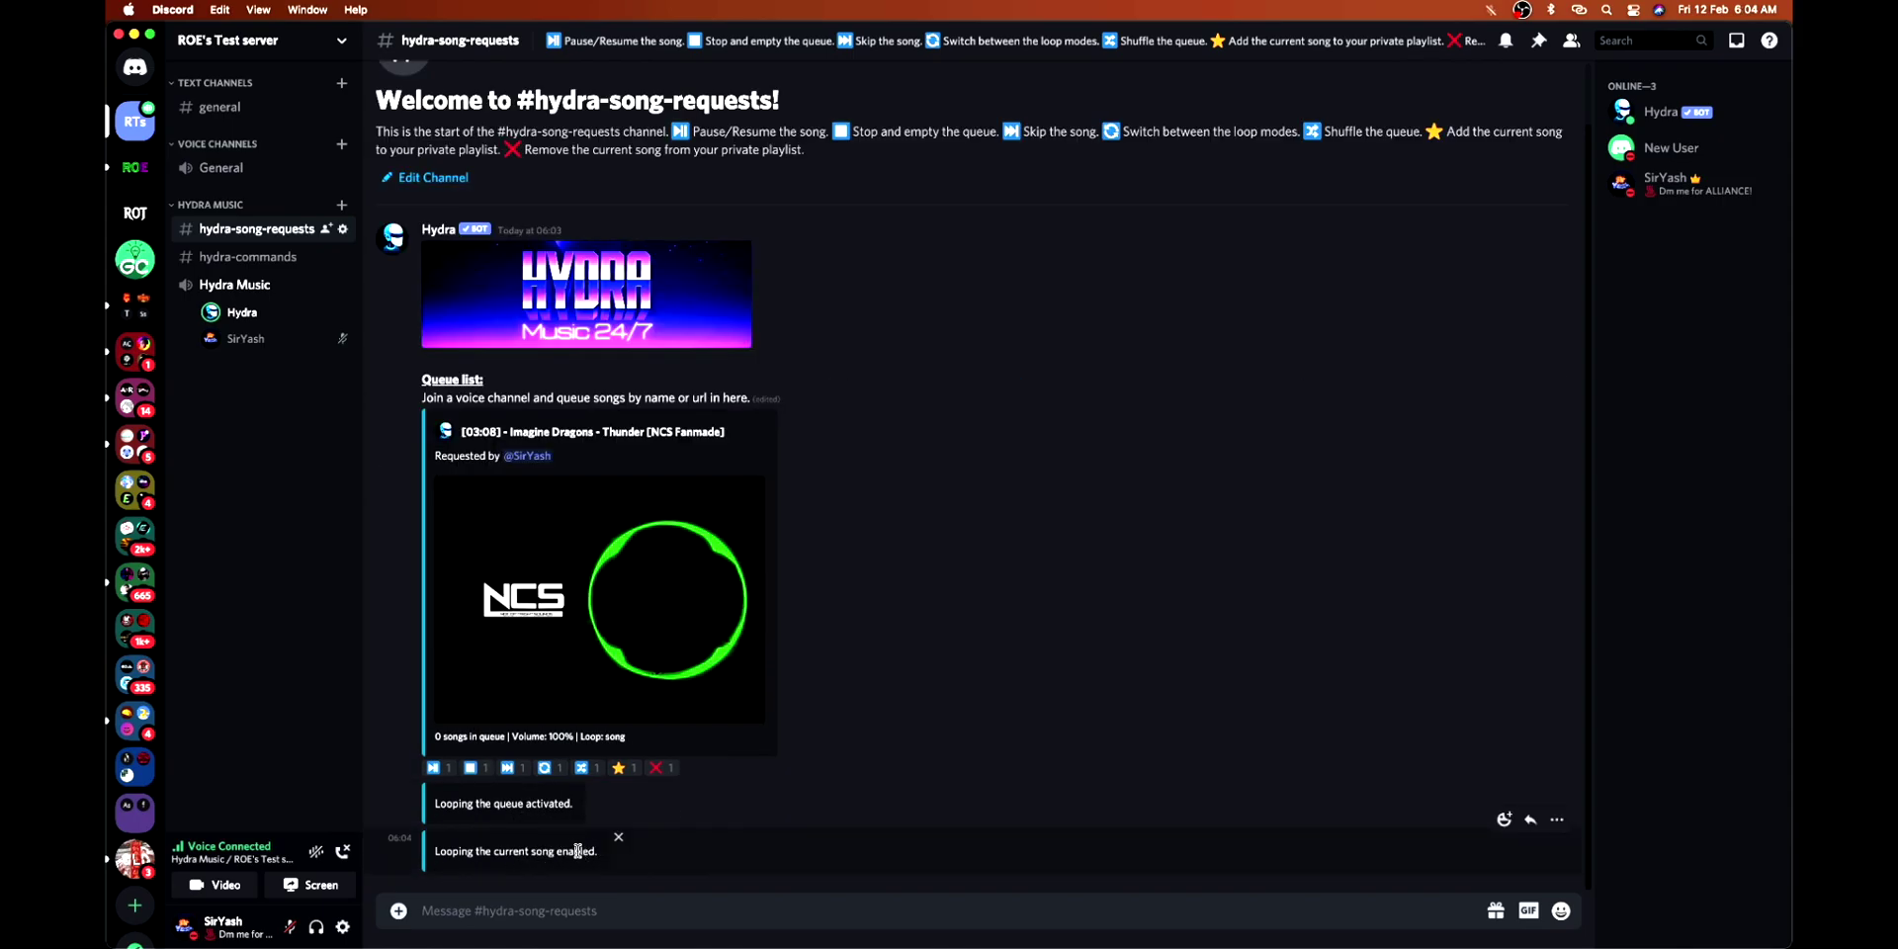
pyautogui.click(545, 767)
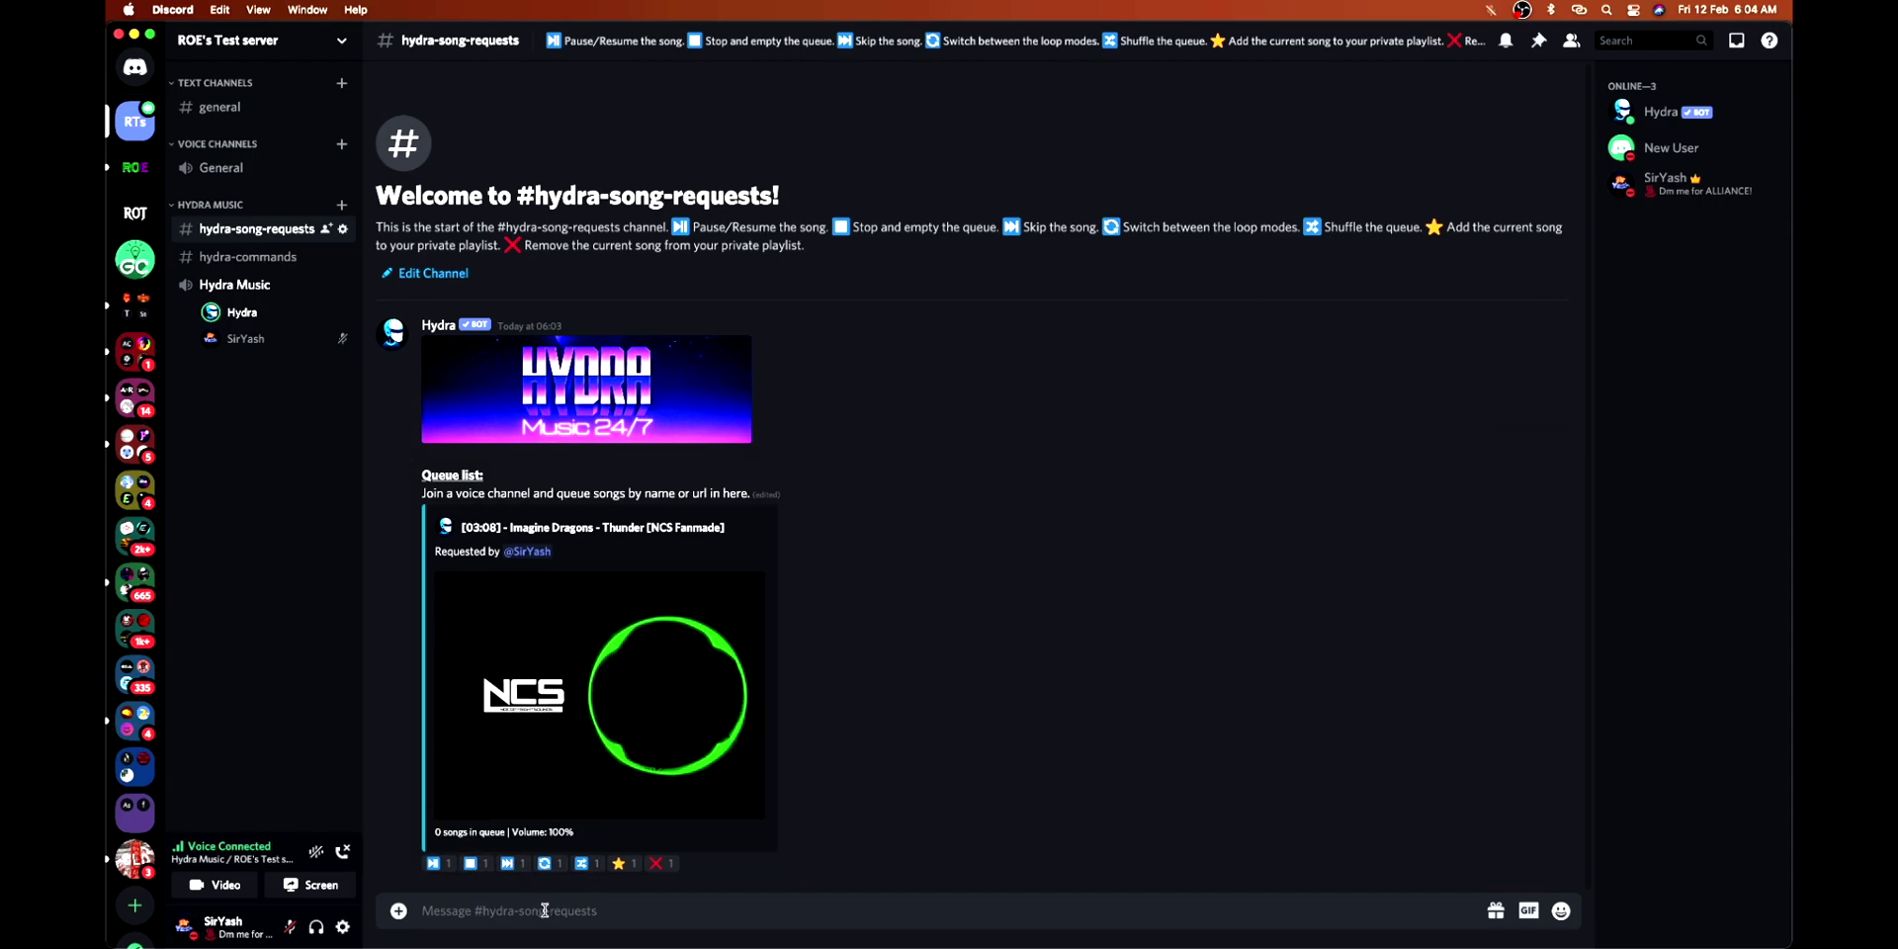
pyautogui.write('the nights avic')
pyautogui.write('ii')
# Queue 'the nights avici', skip to it with the skip reaction, then stop playback
pyautogui.press('Return')
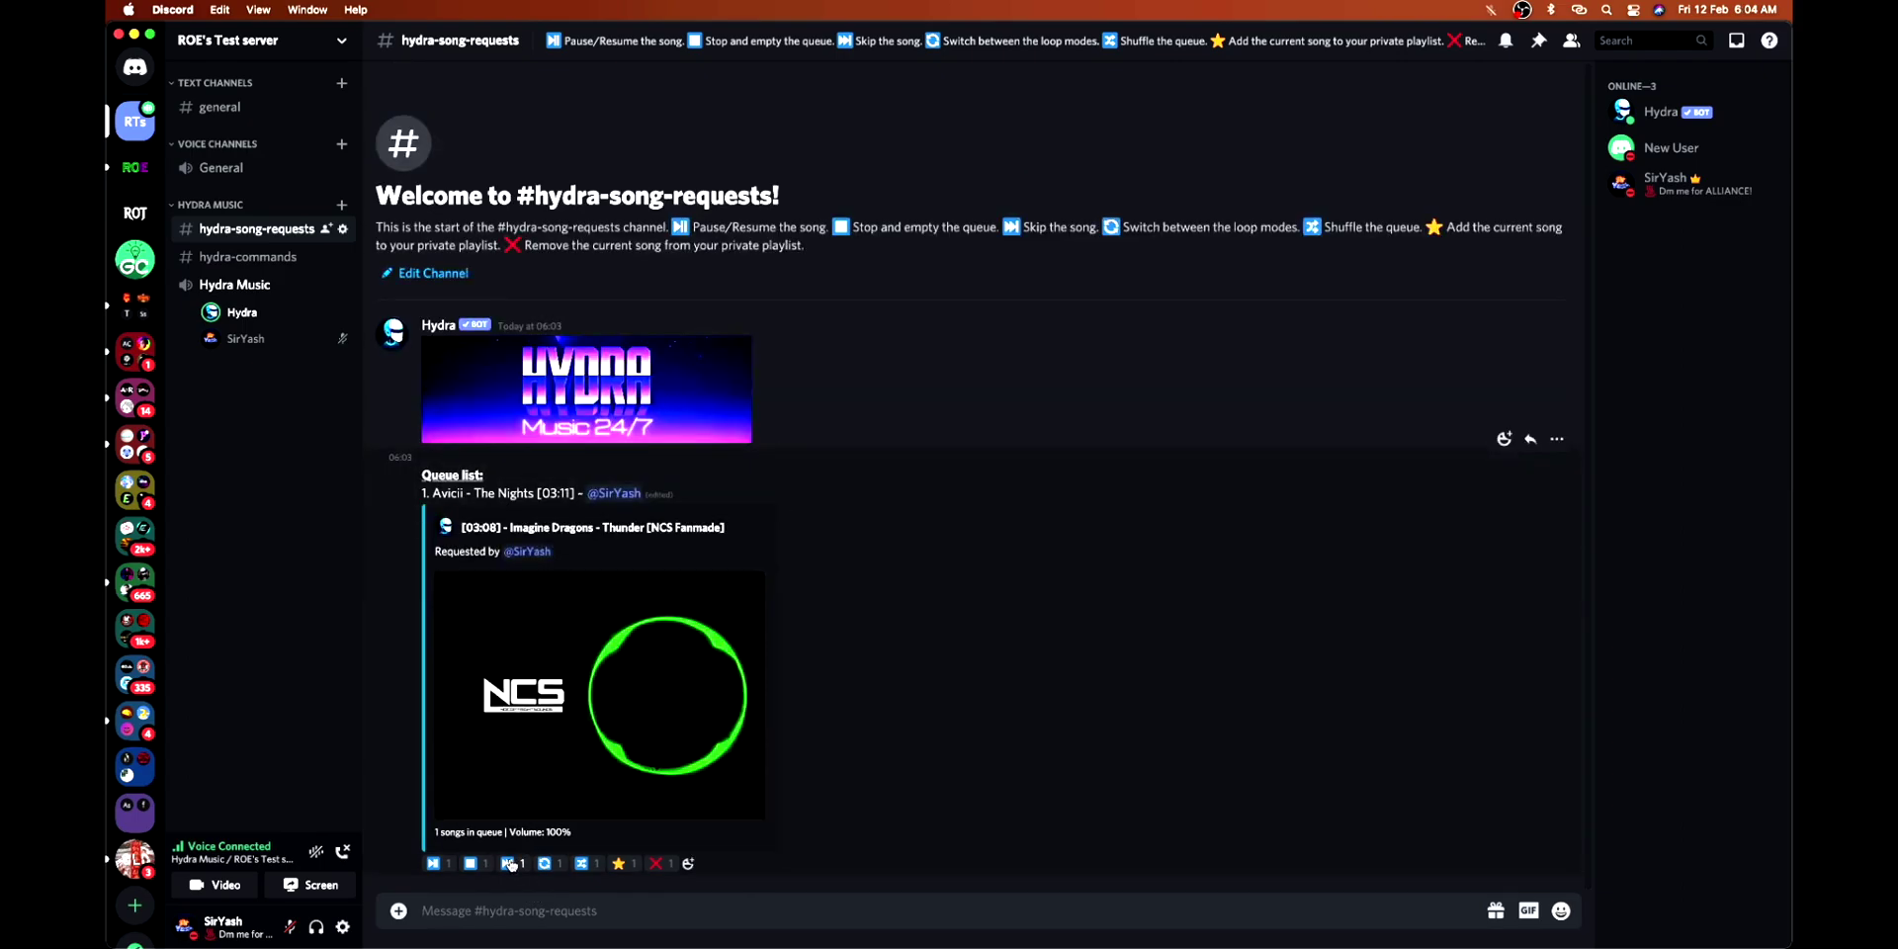
pyautogui.click(513, 863)
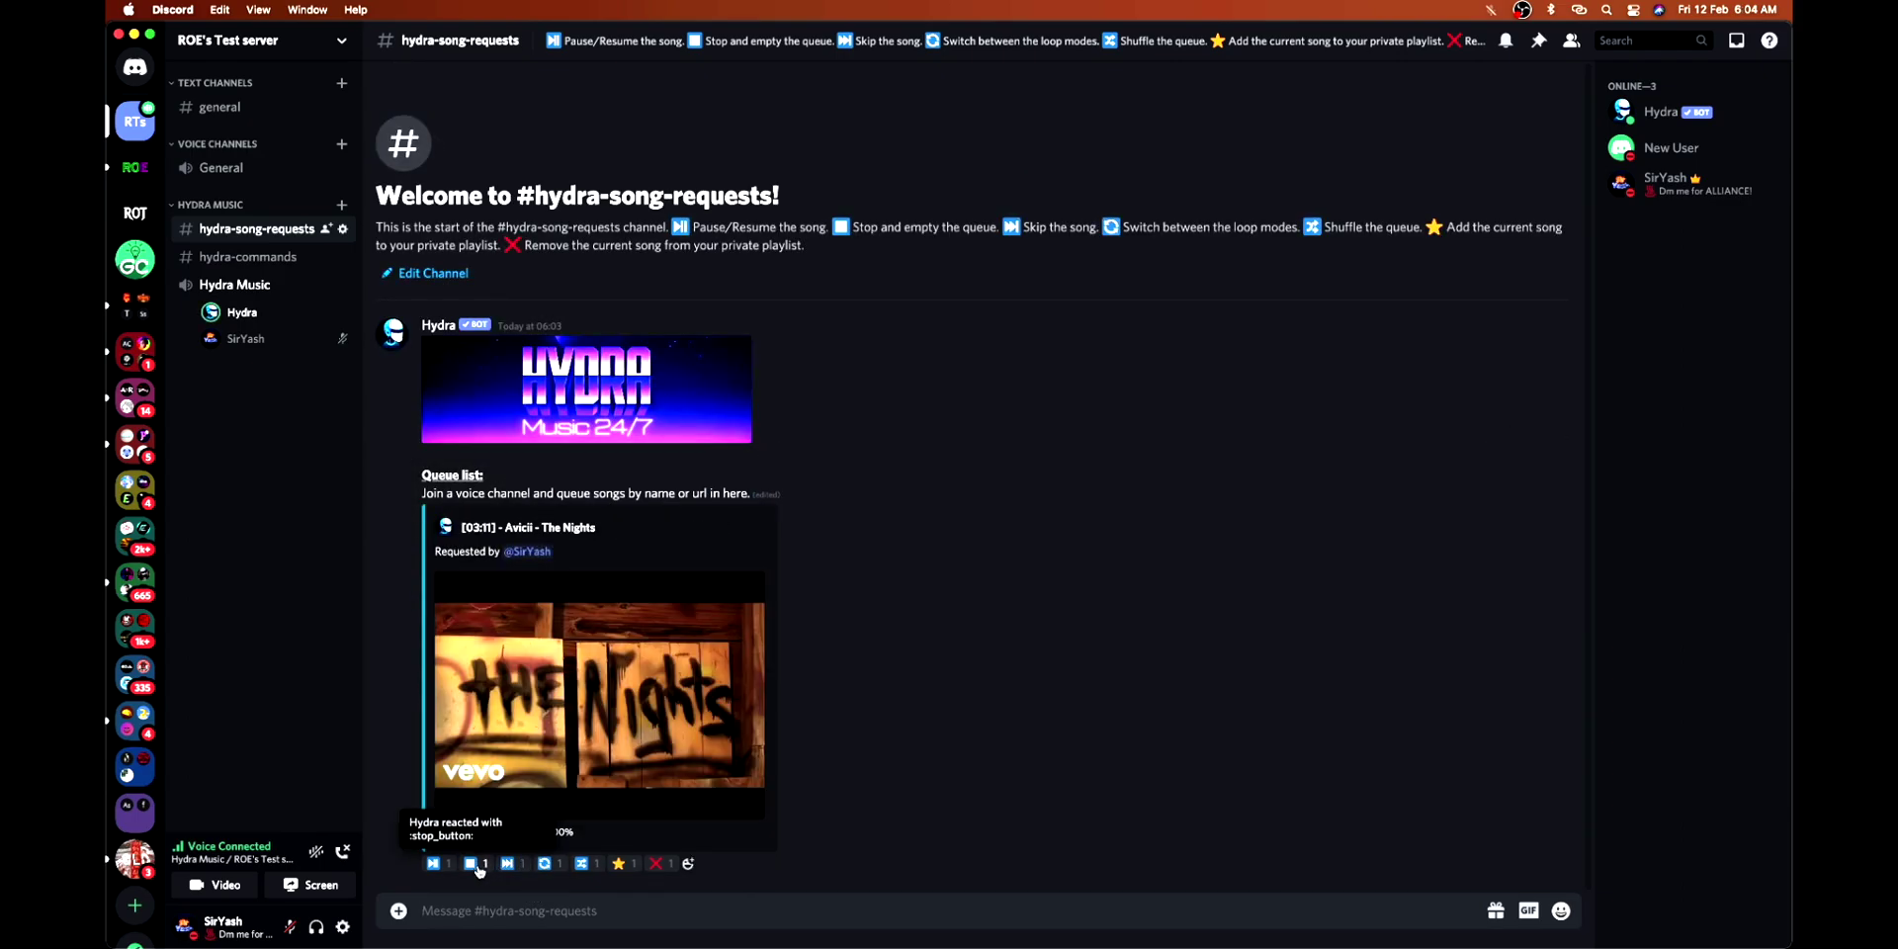
pyautogui.click(476, 865)
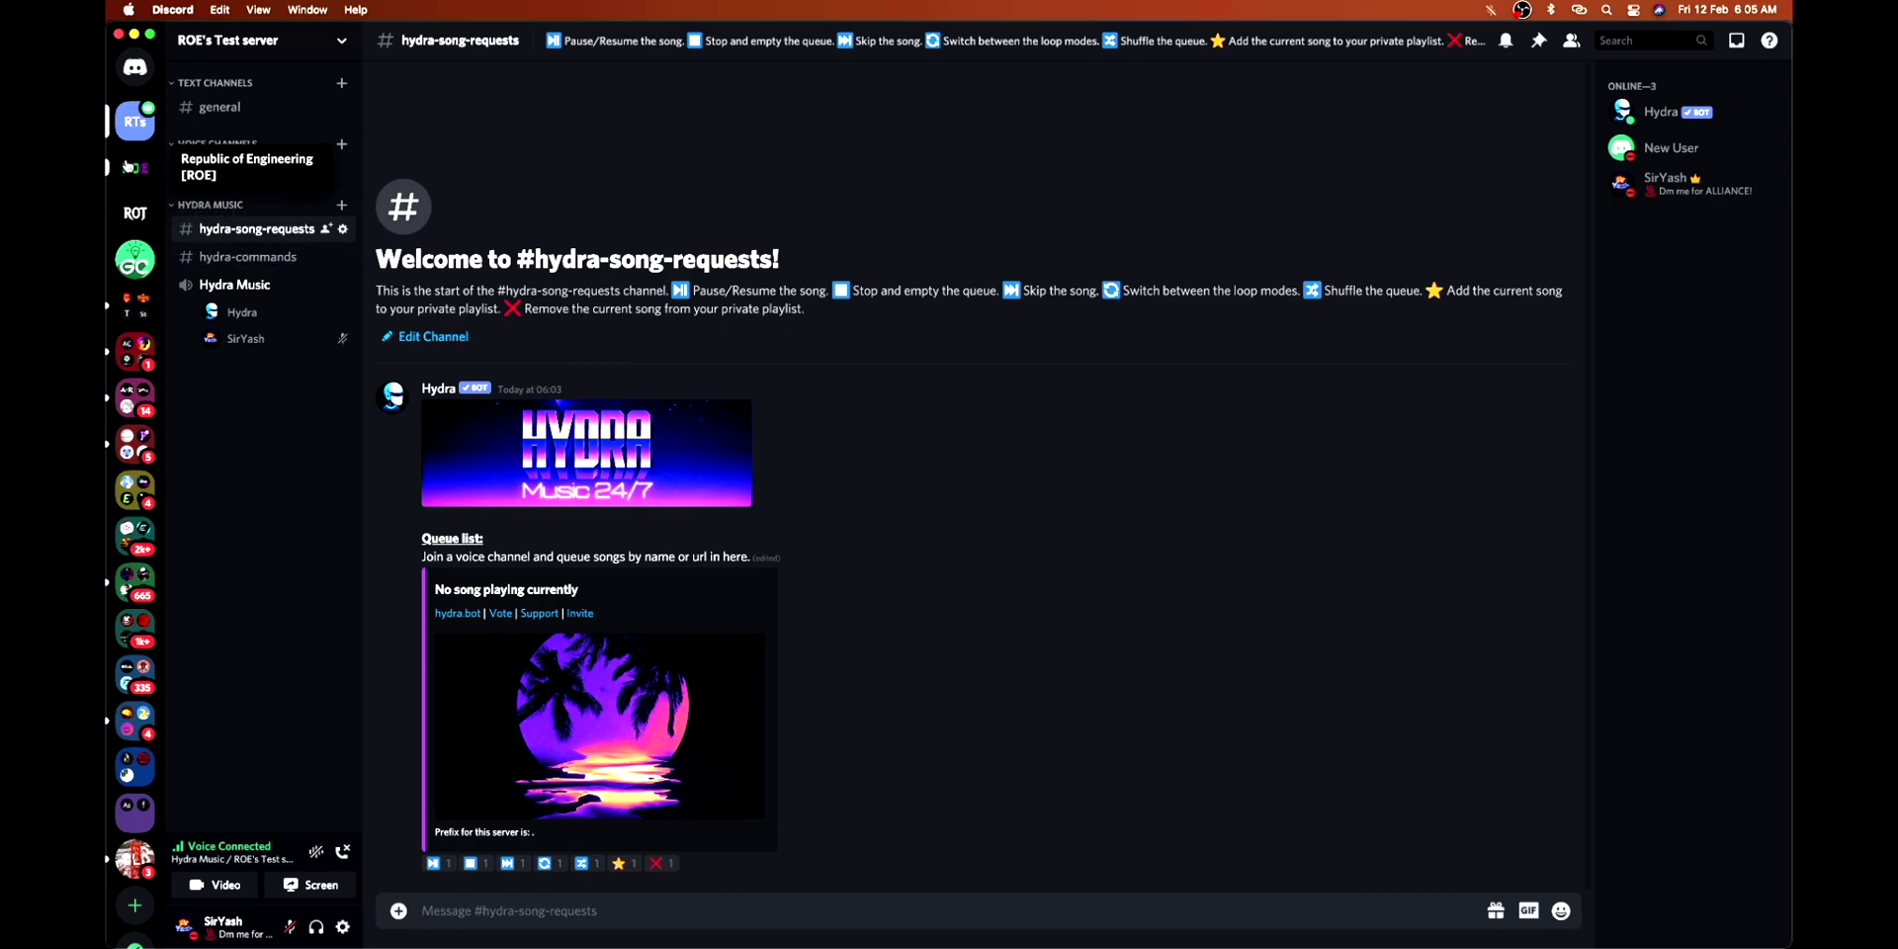
pyautogui.click(133, 167)
pyautogui.scroll(-3, 264, 401)
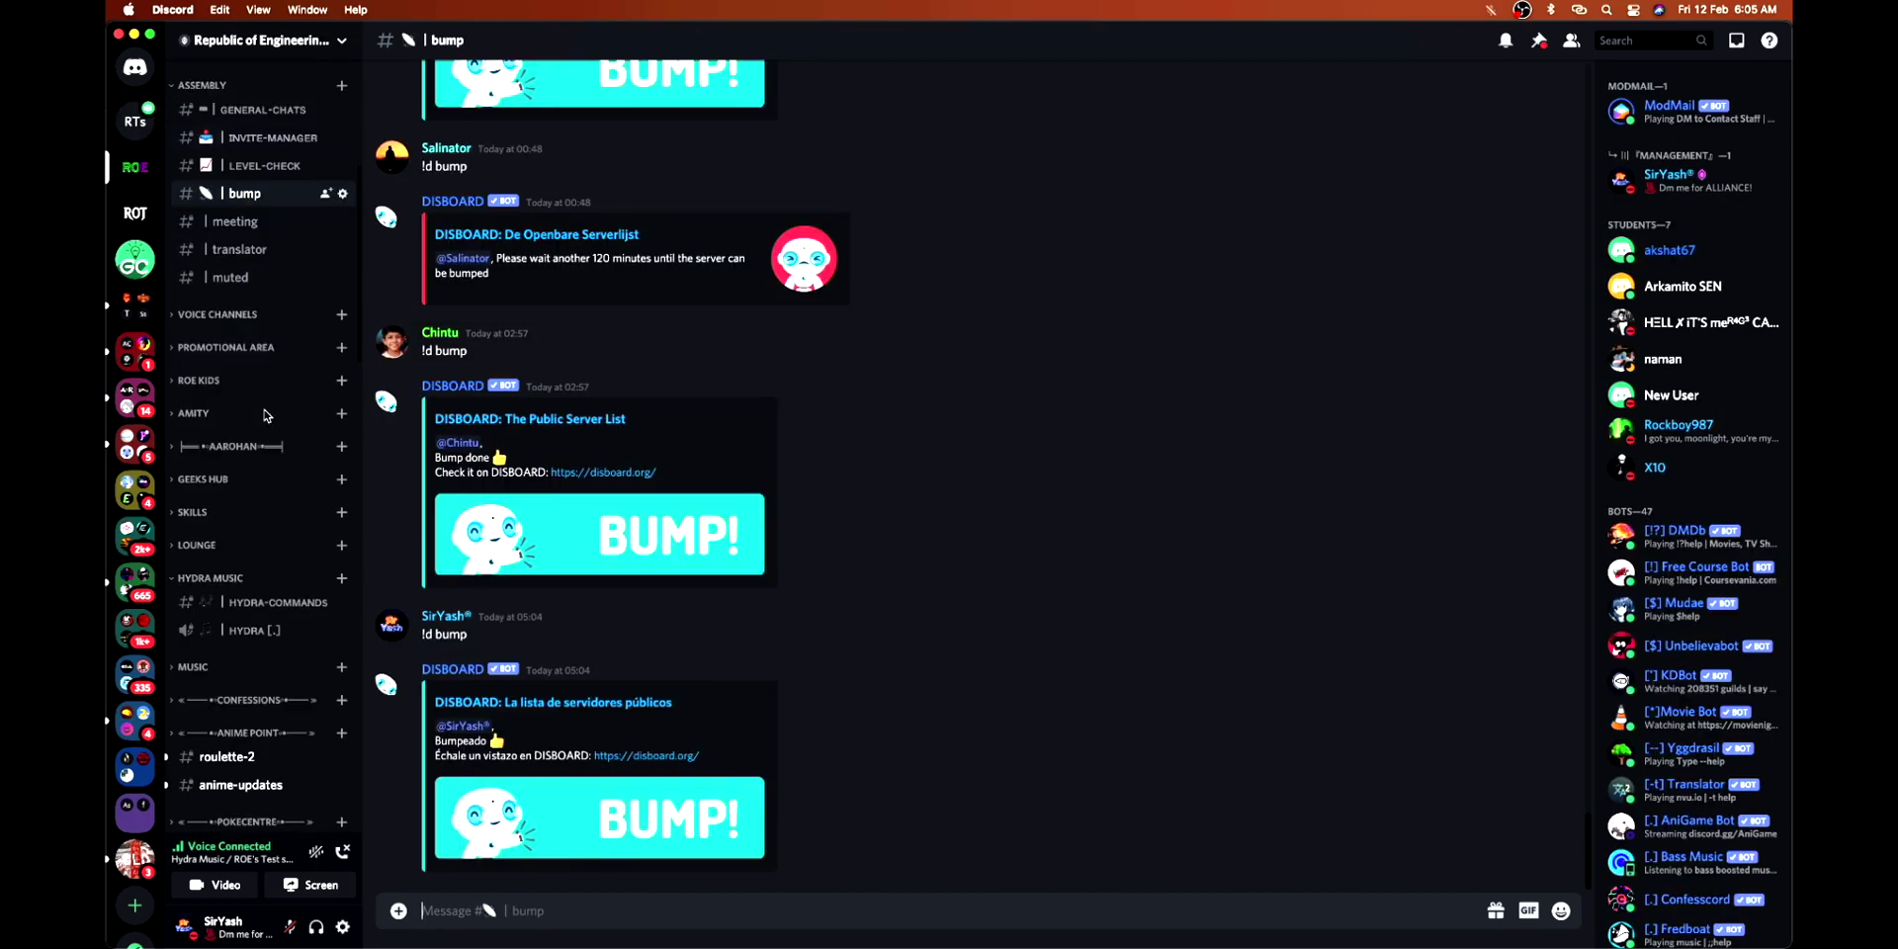
pyautogui.click(268, 609)
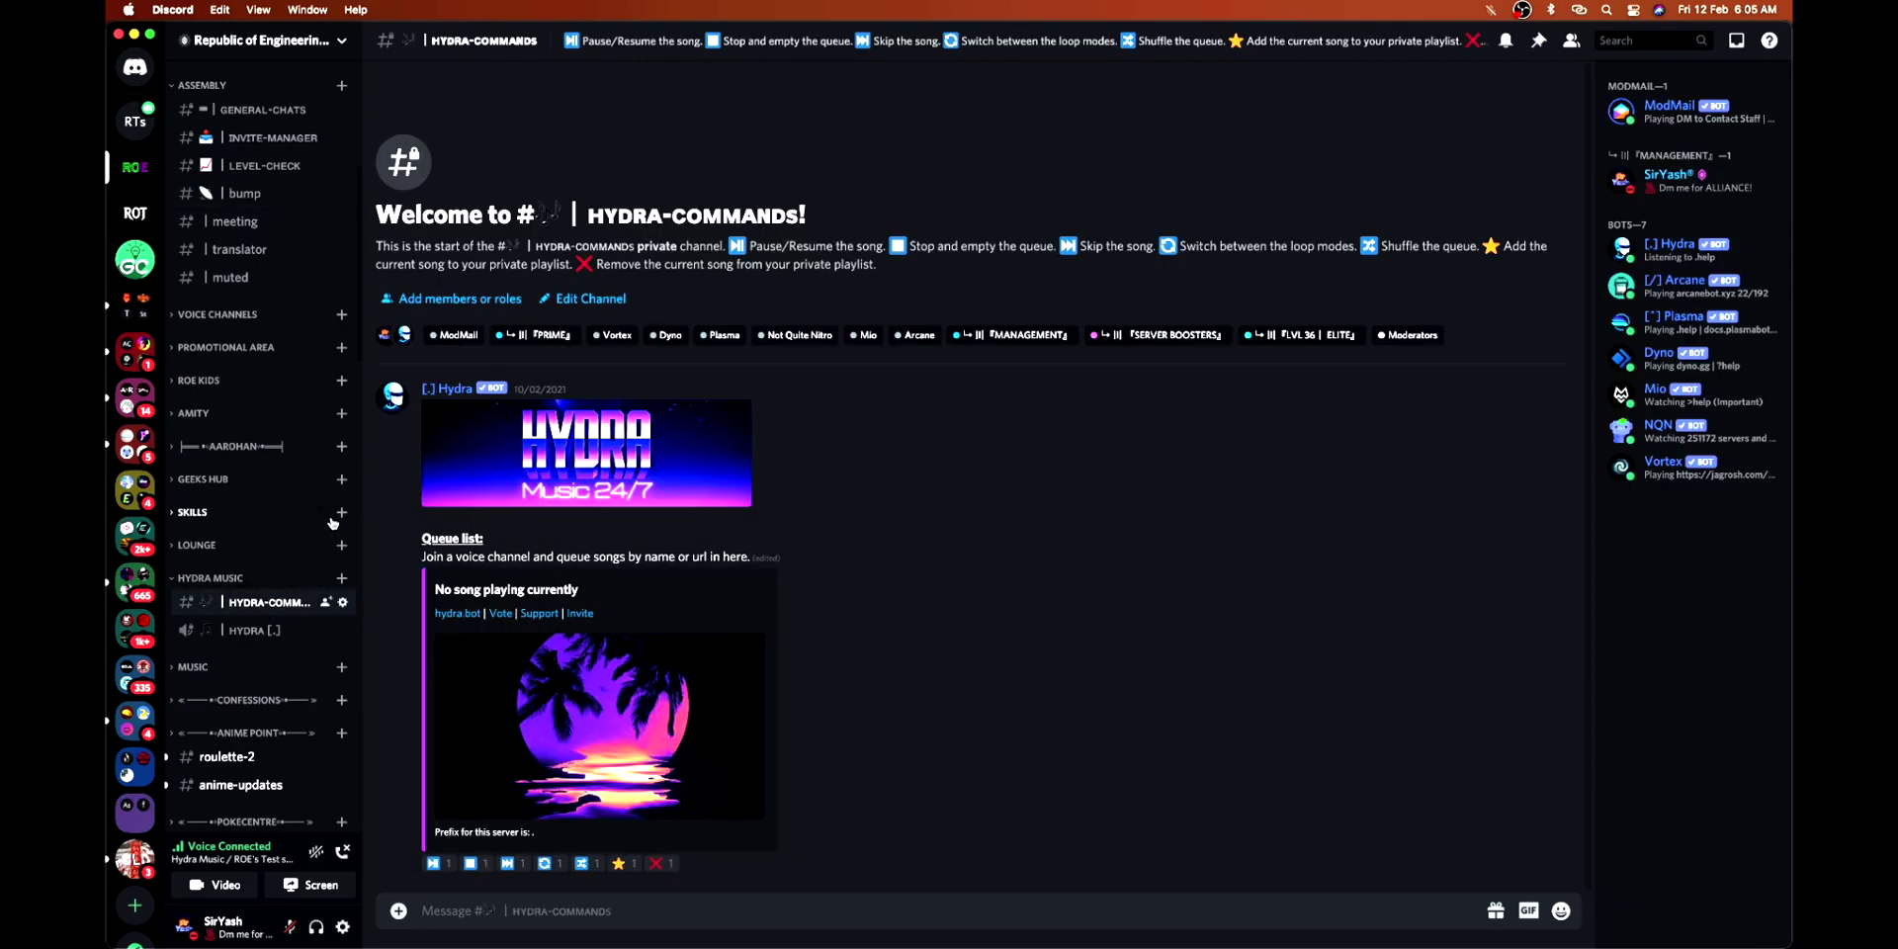
pyautogui.scroll(5, 267, 519)
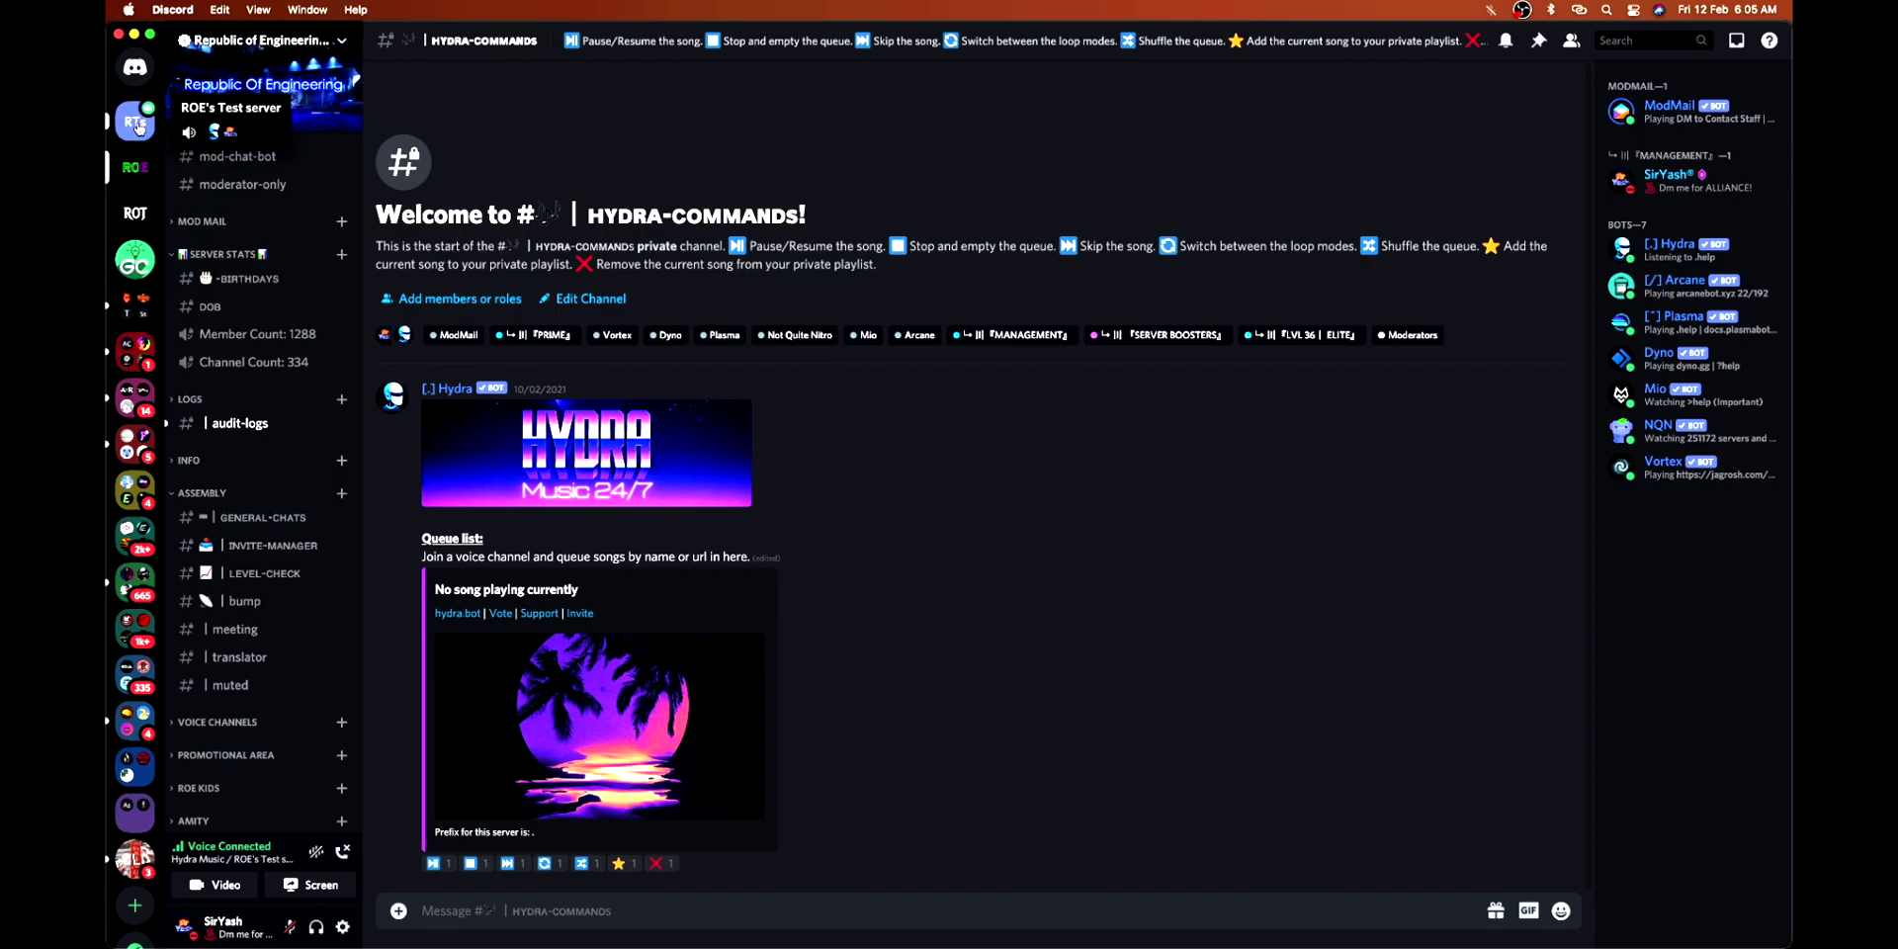
pyautogui.click(137, 121)
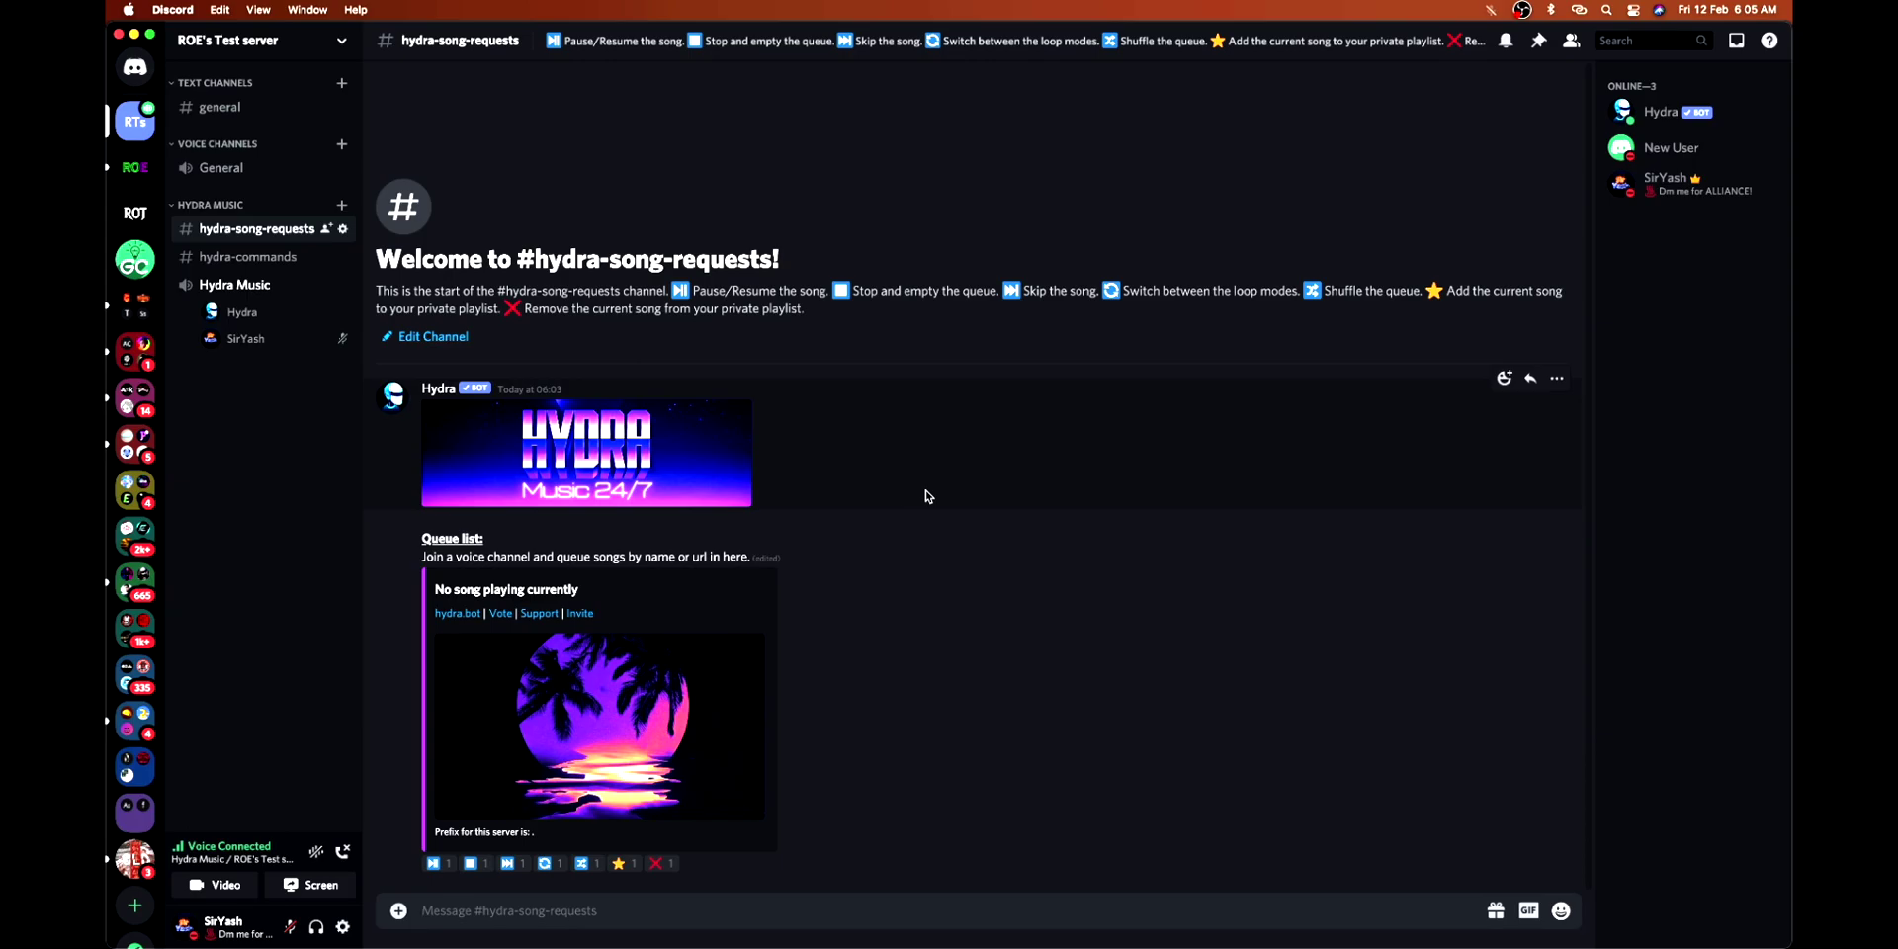